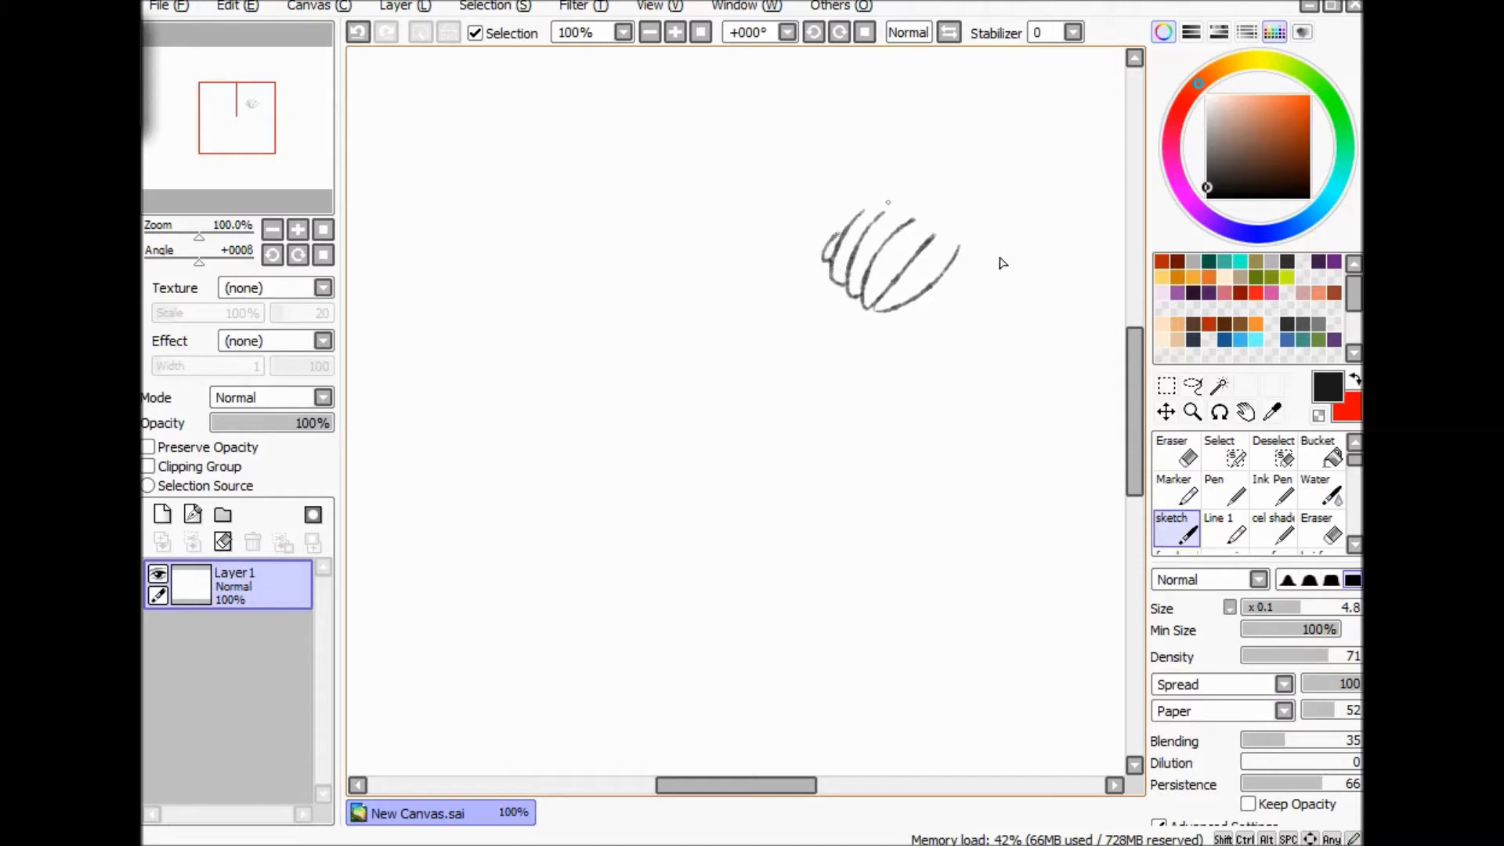
# Sketch the remaining side strands of the fringe and a curved cheek outline below the hair.
pyautogui.moveTo(955, 264)
pyautogui.mouseDown()
pyautogui.moveTo(943, 346)
pyautogui.moveTo(983, 281)
pyautogui.moveTo(1002, 292)
pyautogui.moveTo(948, 315)
pyautogui.mouseUp()
pyautogui.moveTo(824, 270); pyautogui.dragTo(867, 368)
pyautogui.click(949, 33)
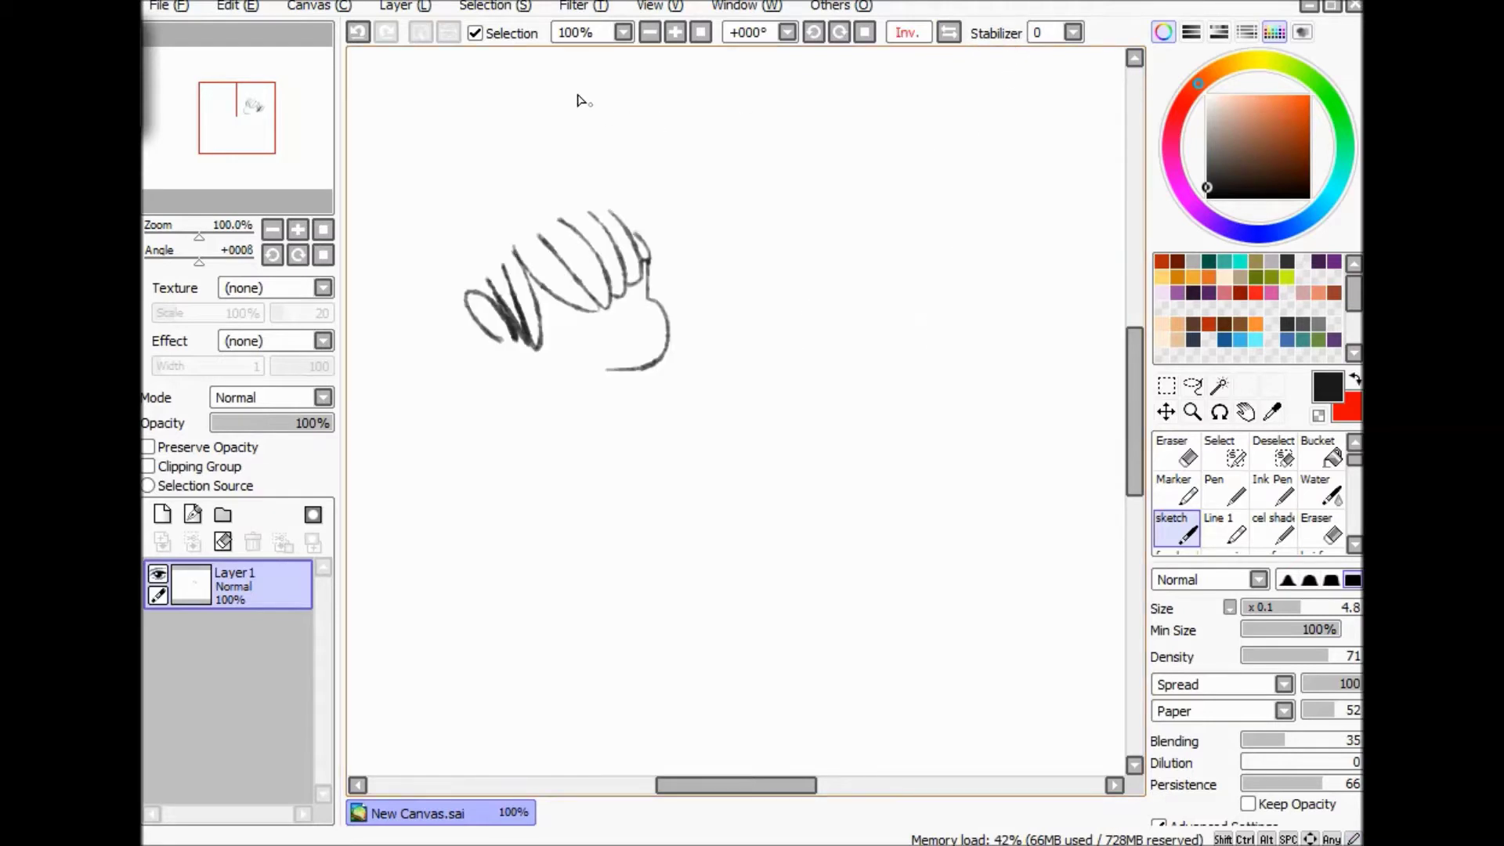
# Redraw the cheek curve beside the fringe and sketch the jaw line below the dark side strands.
pyautogui.click(666, 36)
pyautogui.moveTo(607, 190)
pyautogui.mouseDown()
pyautogui.moveTo(627, 239)
pyautogui.moveTo(627, 329)
pyautogui.mouseUp()
pyautogui.moveTo(392, 305); pyautogui.dragTo(502, 346)
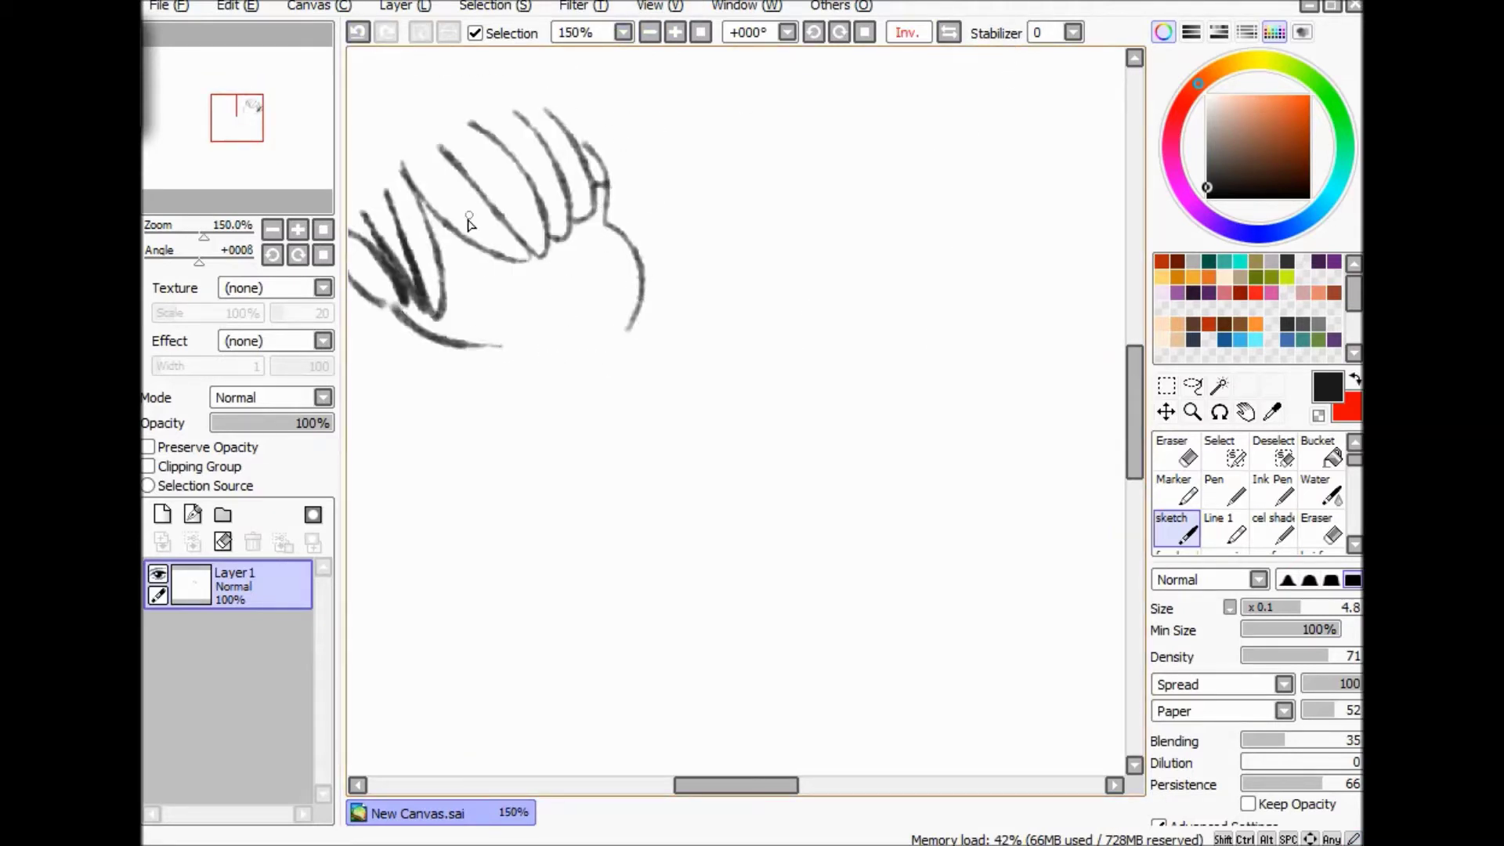
# Sketch two short brow lines under the fringe and a curved smiling mouth on the face.
pyautogui.moveTo(445, 274); pyautogui.dragTo(521, 259)
pyautogui.moveTo(608, 233)
pyautogui.mouseDown()
pyautogui.moveTo(576, 244)
pyautogui.moveTo(605, 232)
pyautogui.mouseUp()
pyautogui.moveTo(457, 278); pyautogui.dragTo(532, 265)
pyautogui.moveTo(607, 299); pyautogui.dragTo(495, 318)
pyautogui.scroll(3, 1134, 421)
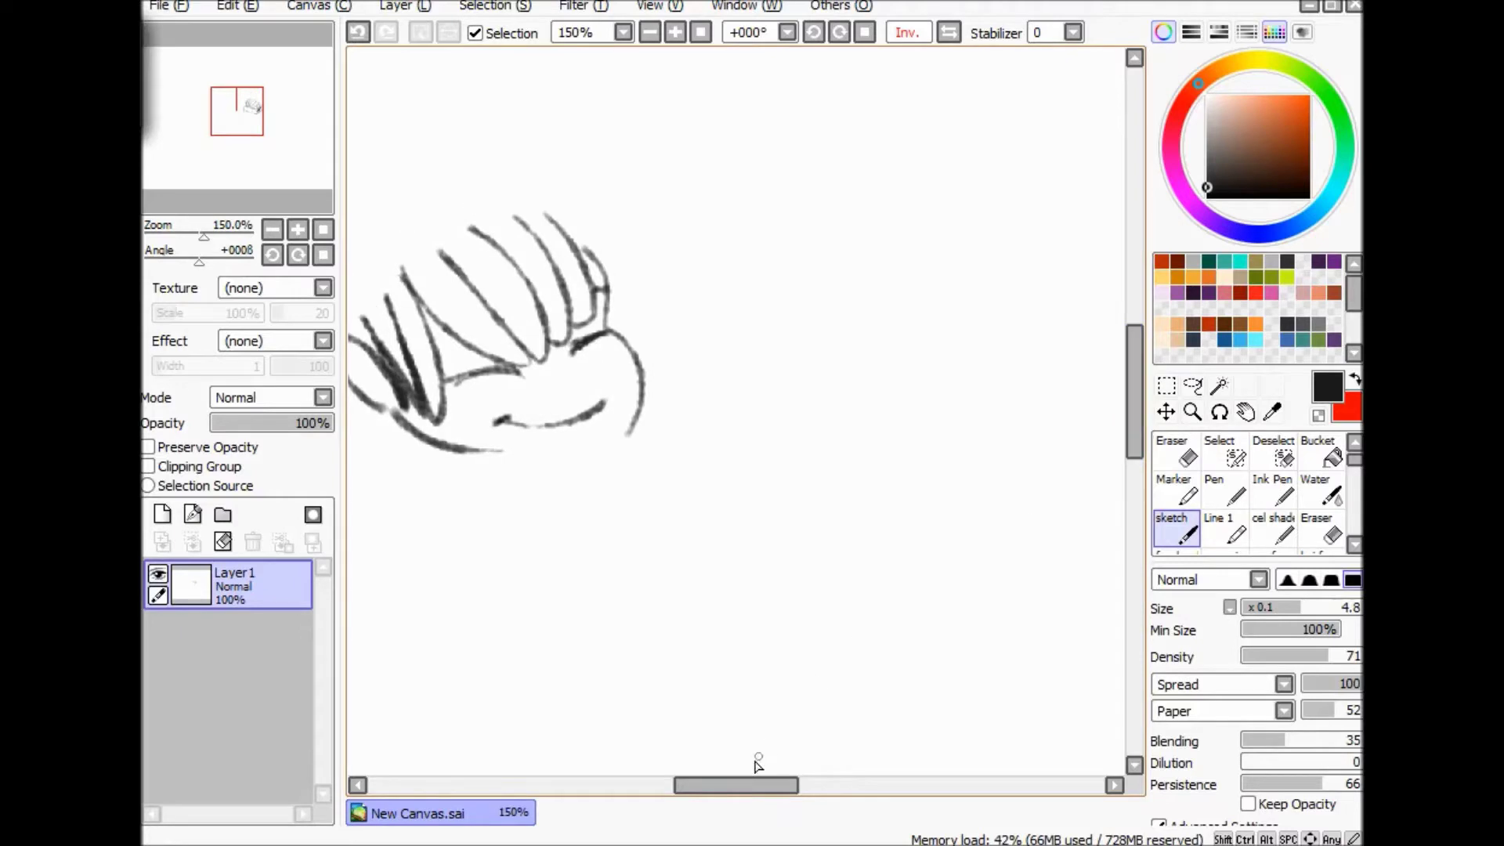
pyautogui.moveTo(748, 785); pyautogui.dragTo(716, 785)
pyautogui.moveTo(562, 235)
pyautogui.mouseDown()
pyautogui.moveTo(529, 233)
pyautogui.moveTo(647, 177)
pyautogui.mouseUp()
pyautogui.moveTo(823, 226); pyautogui.dragTo(816, 327)
pyautogui.hotkey('ctrl', 'z')
pyautogui.hotkey('ctrl', 'z')
pyautogui.hotkey('ctrl', 'z')
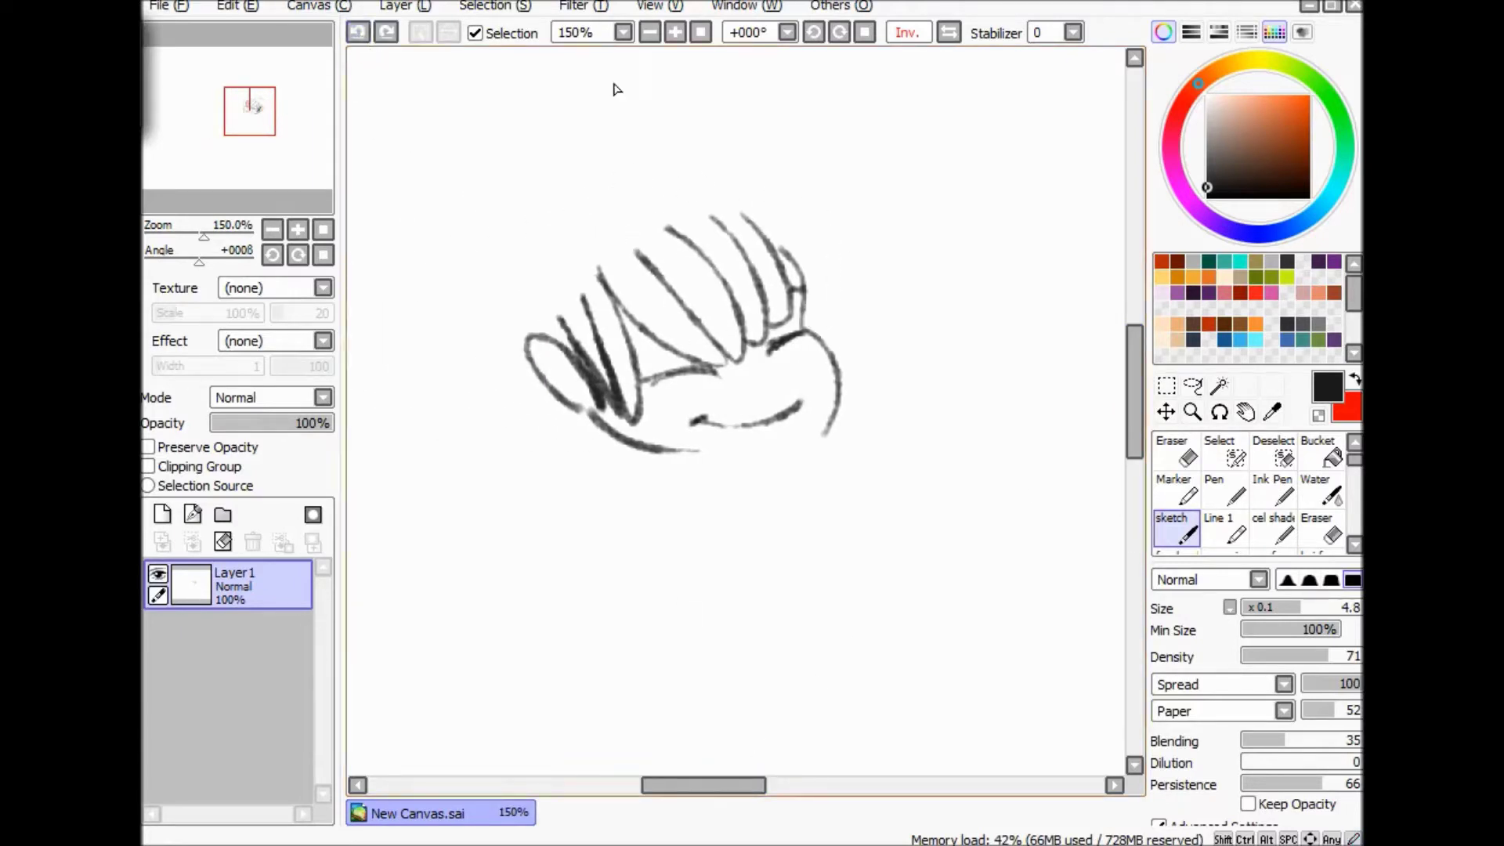
pyautogui.moveTo(575, 202); pyautogui.dragTo(819, 265)
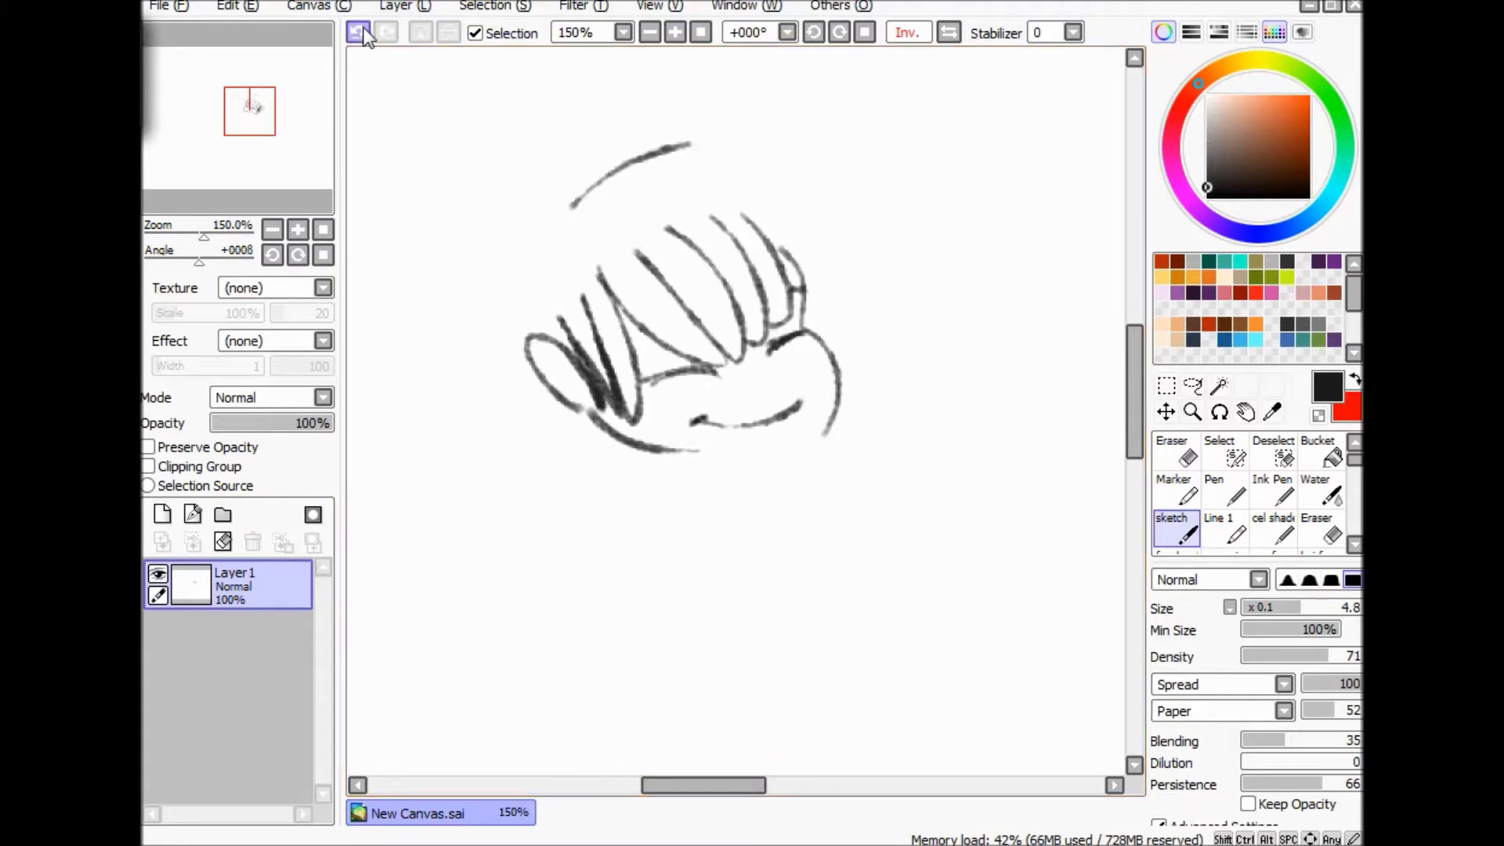
pyautogui.hotkey('ctrl', 'z')
# Sketch the hair outline around the crown and both sides of the head, and erase the upper ends of the fringe strands.
pyautogui.moveTo(538, 219); pyautogui.dragTo(662, 174)
pyautogui.moveTo(807, 214); pyautogui.dragTo(805, 327)
pyautogui.moveTo(588, 222); pyautogui.dragTo(523, 268)
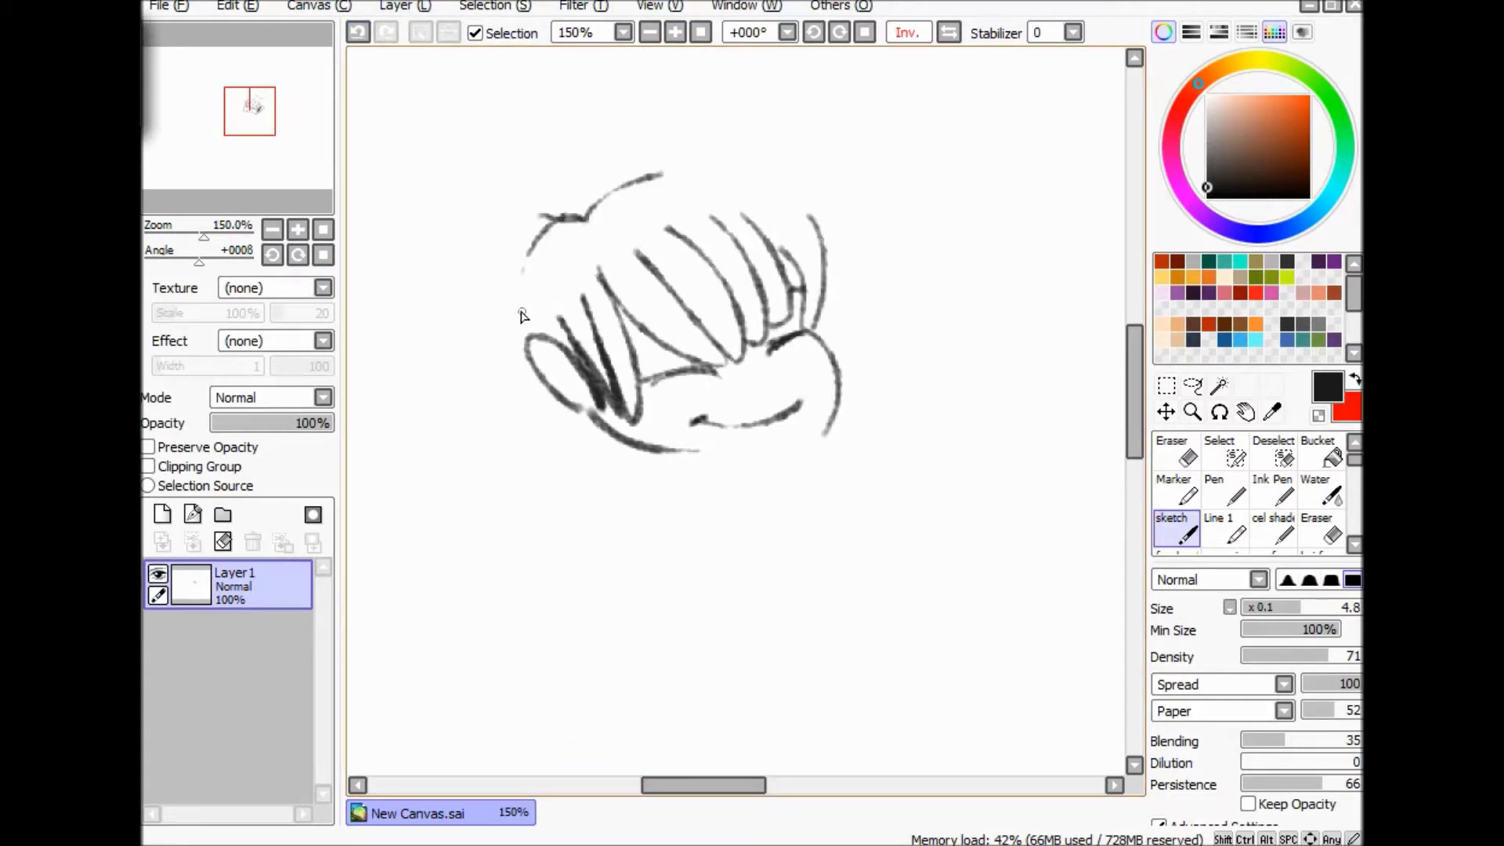
pyautogui.moveTo(548, 358); pyautogui.dragTo(587, 413)
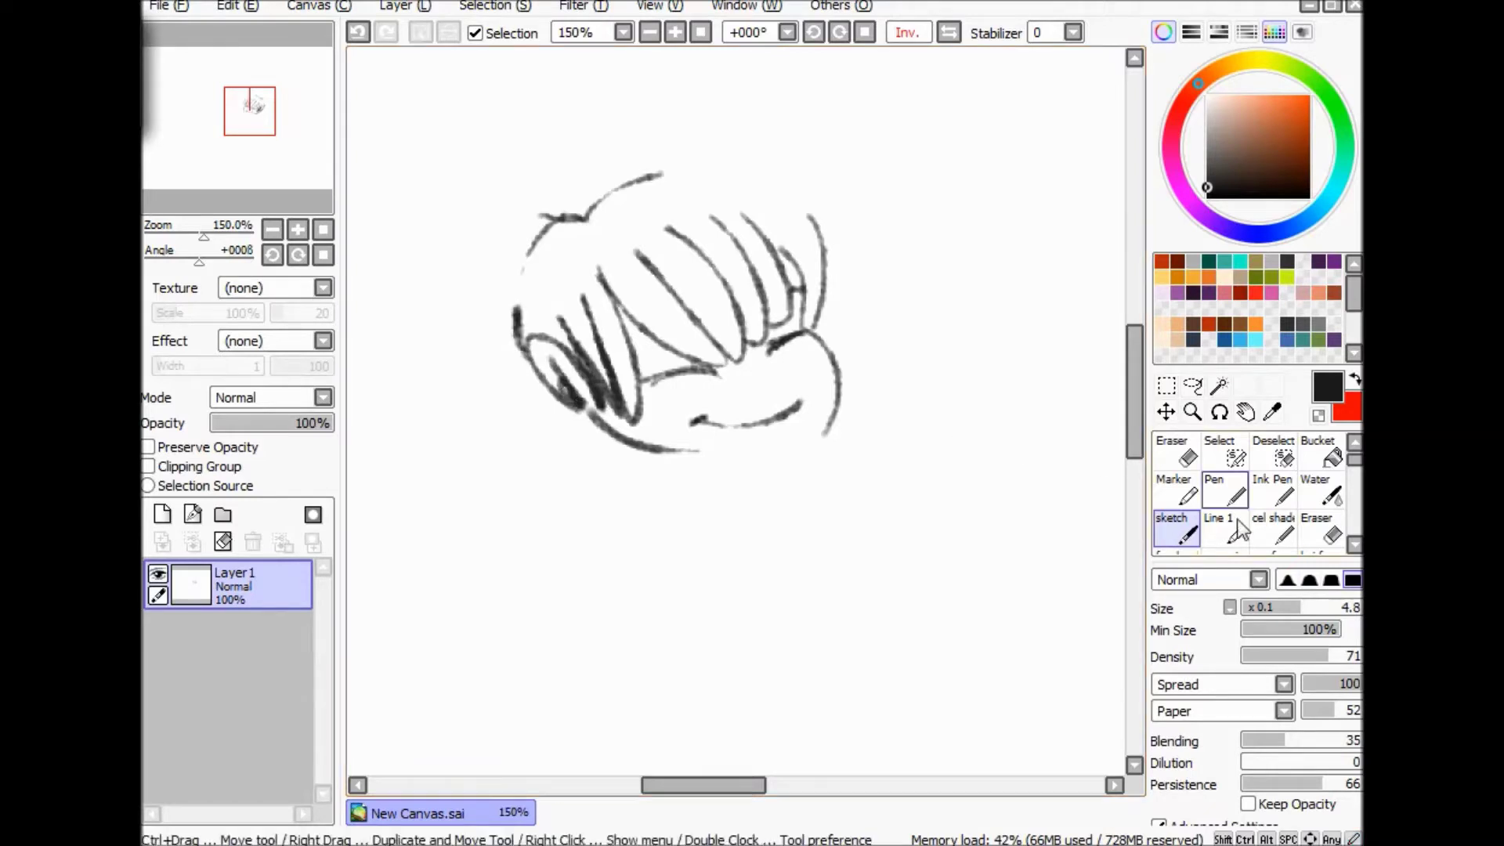
pyautogui.click(1322, 529)
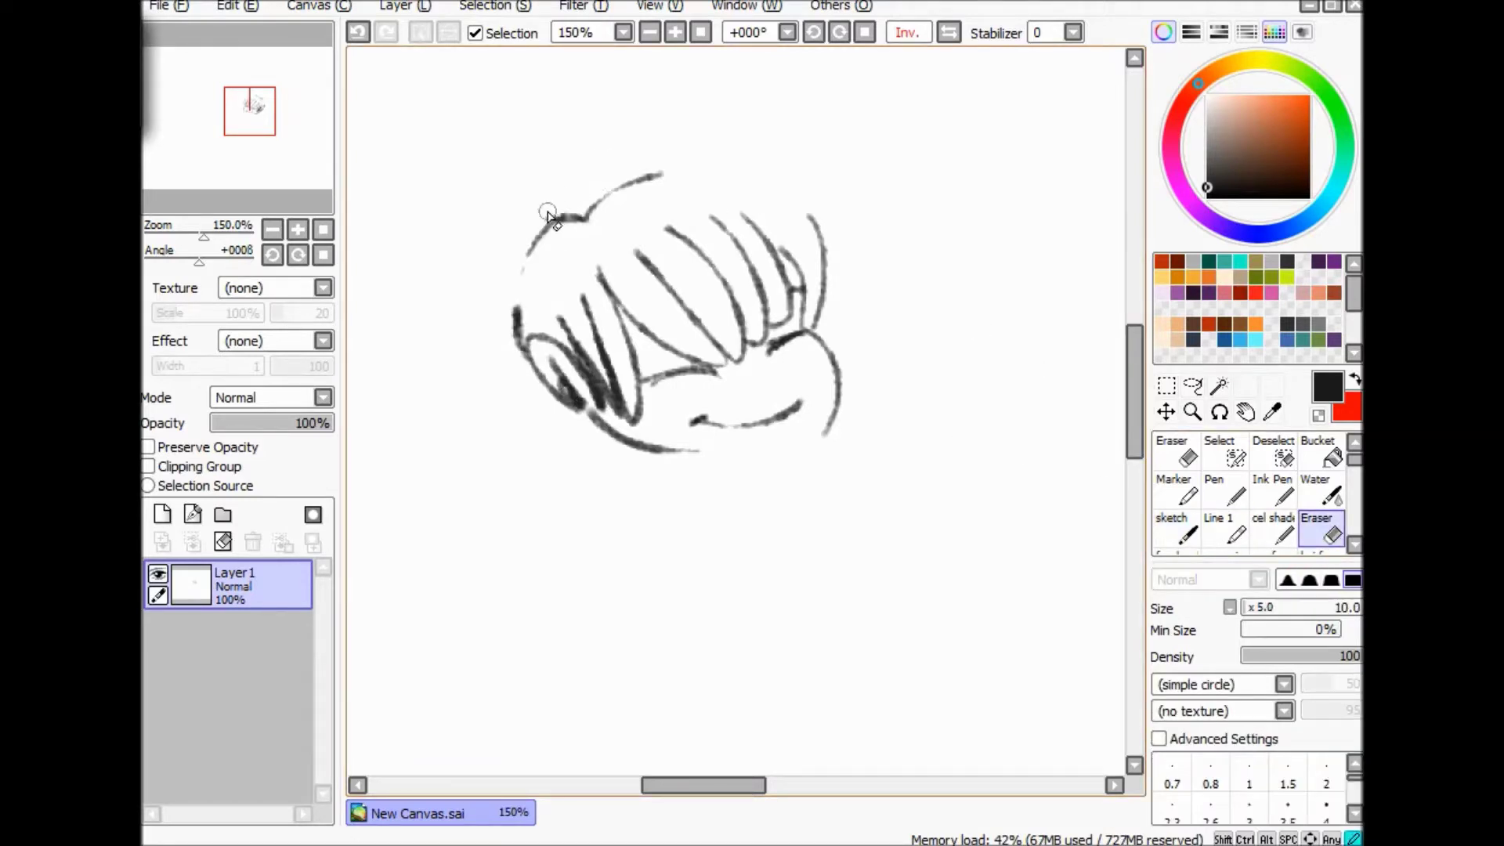
pyautogui.moveTo(715, 202)
pyautogui.mouseDown()
pyautogui.moveTo(561, 280)
pyautogui.moveTo(675, 243)
pyautogui.moveTo(776, 247)
pyautogui.moveTo(572, 270)
pyautogui.mouseUp()
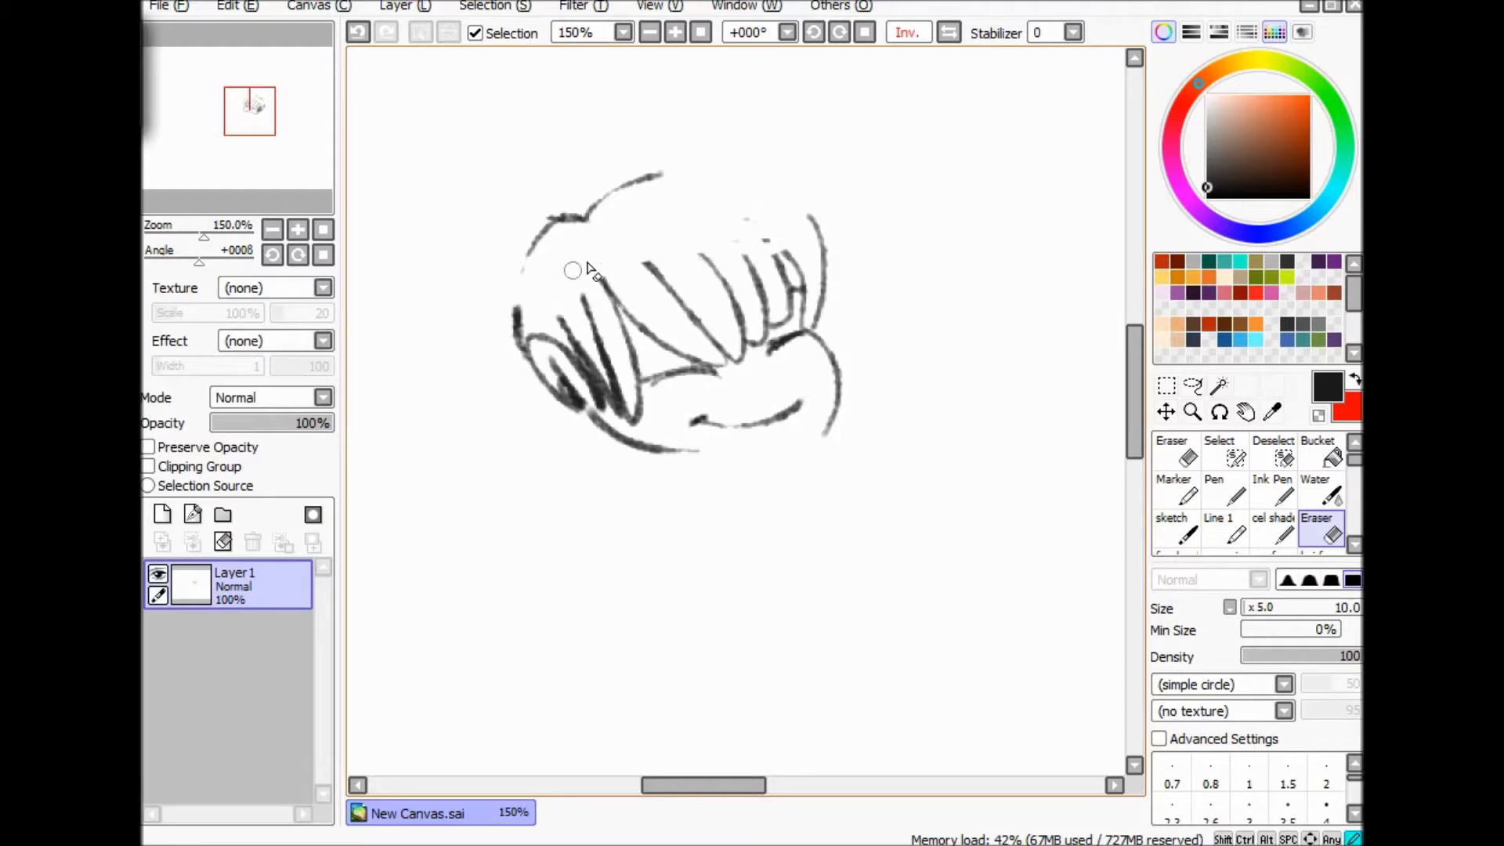
# Sketch the chin, the neck and a dark collar line beneath the head with the sketch brush.
pyautogui.click(1183, 504)
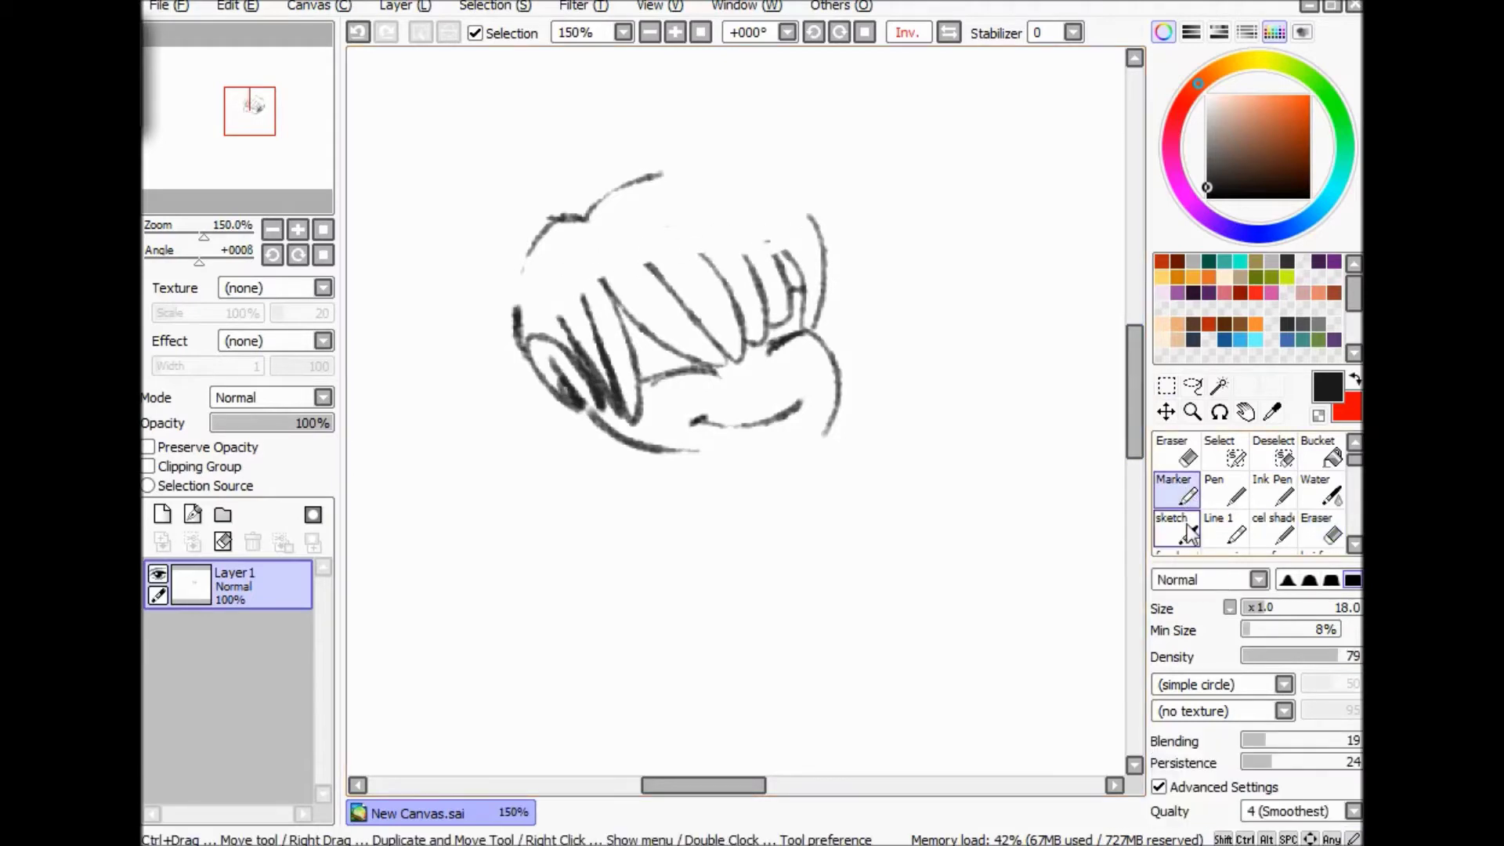
pyautogui.click(1175, 526)
pyautogui.moveTo(795, 442)
pyautogui.mouseDown()
pyautogui.moveTo(747, 481)
pyautogui.moveTo(691, 463)
pyautogui.moveTo(687, 498)
pyautogui.moveTo(648, 508)
pyautogui.mouseUp()
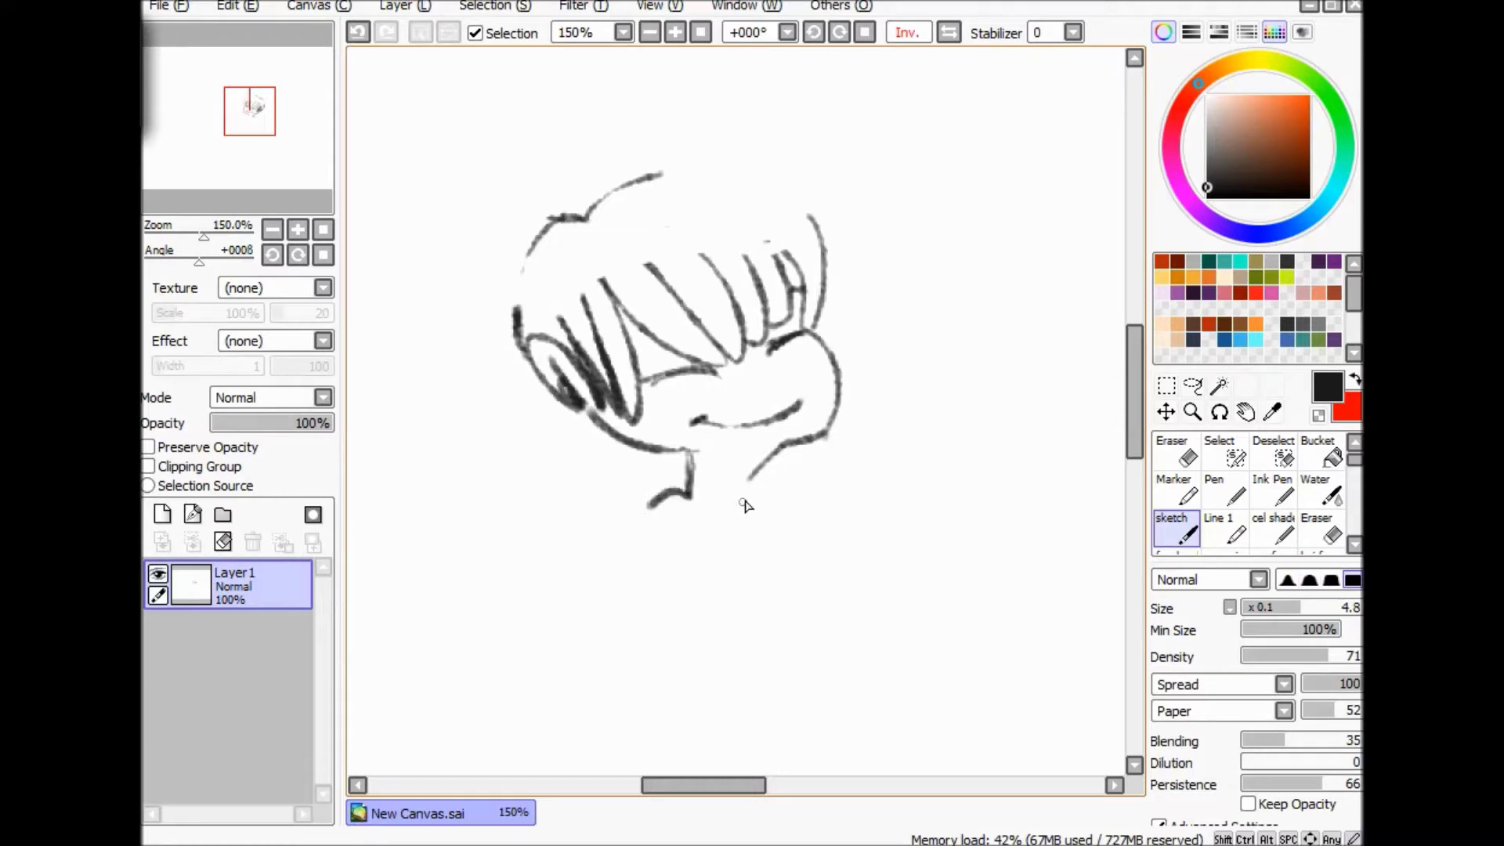
pyautogui.click(949, 32)
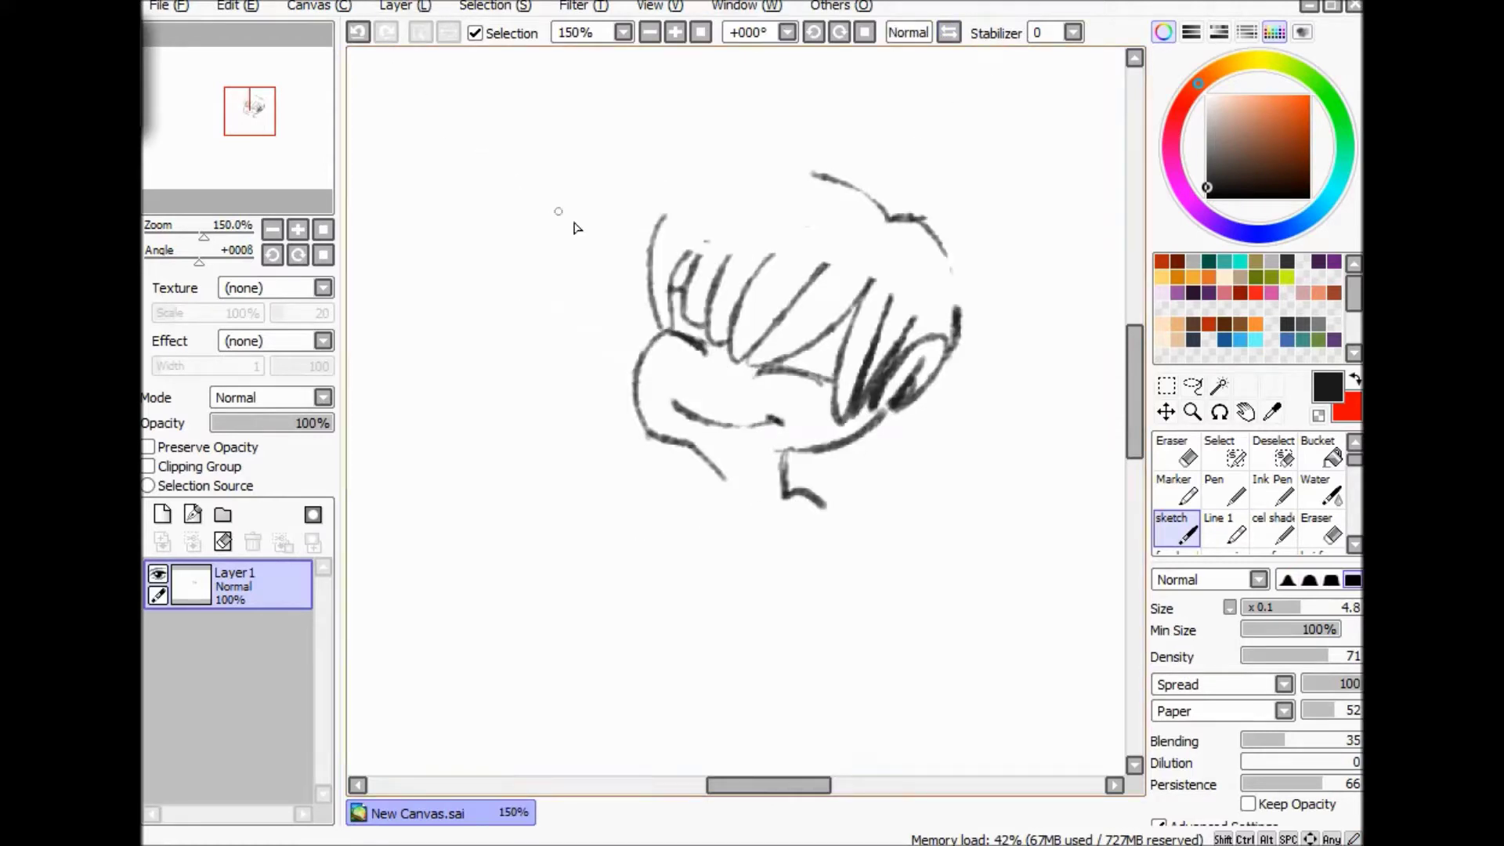
pyautogui.moveTo(719, 505)
pyautogui.mouseDown()
pyautogui.moveTo(792, 478)
pyautogui.moveTo(843, 510)
pyautogui.mouseUp()
pyautogui.moveTo(715, 476); pyautogui.dragTo(685, 495)
pyautogui.moveTo(851, 508)
pyautogui.mouseDown()
pyautogui.moveTo(523, 536)
pyautogui.moveTo(400, 517)
pyautogui.mouseUp()
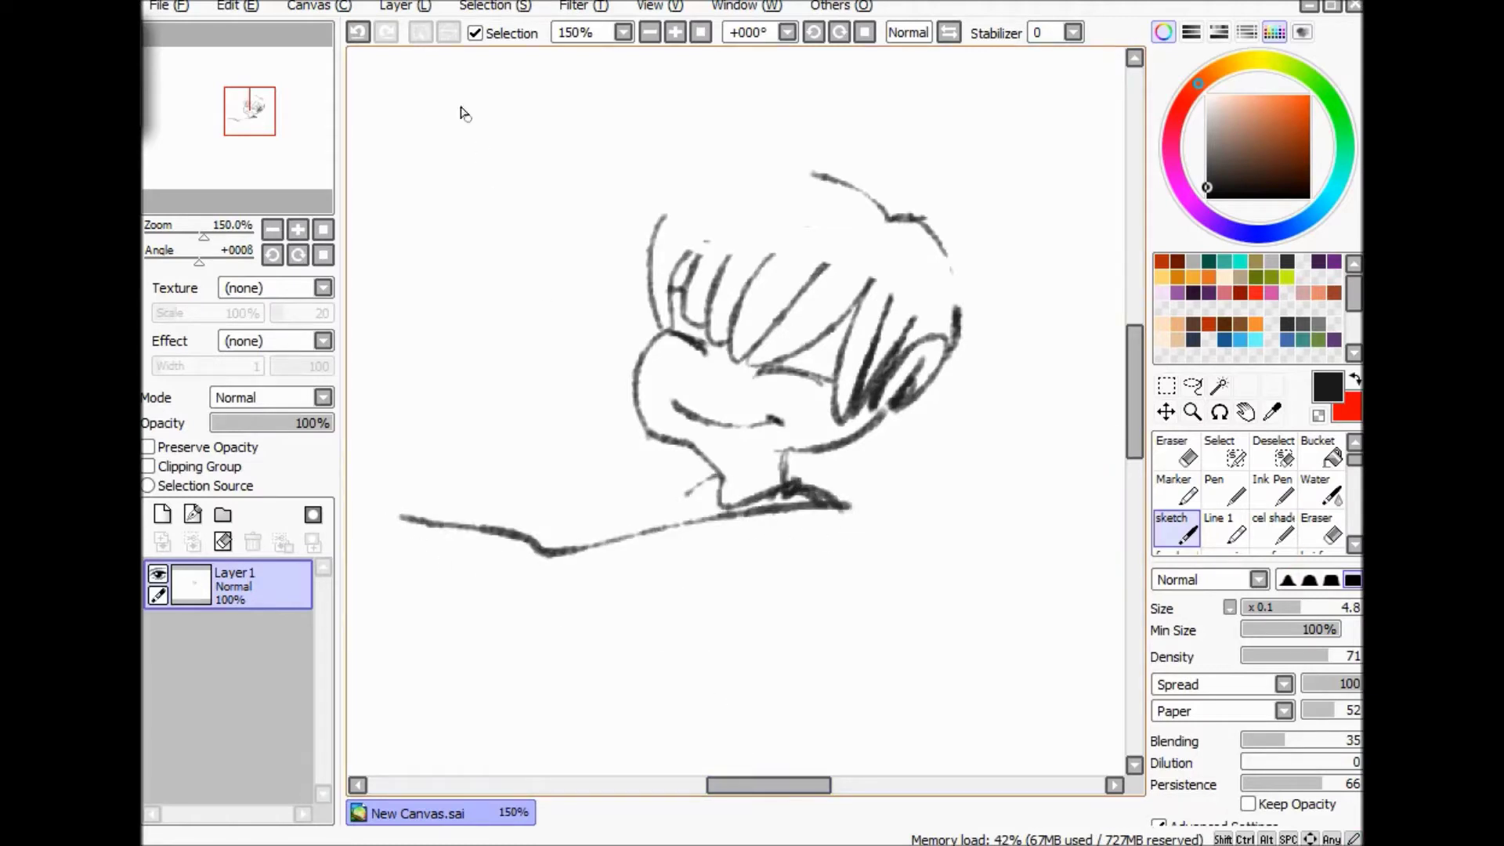
pyautogui.moveTo(893, 217)
pyautogui.mouseDown()
pyautogui.moveTo(883, 163)
pyautogui.moveTo(932, 155)
pyautogui.moveTo(952, 184)
pyautogui.mouseUp()
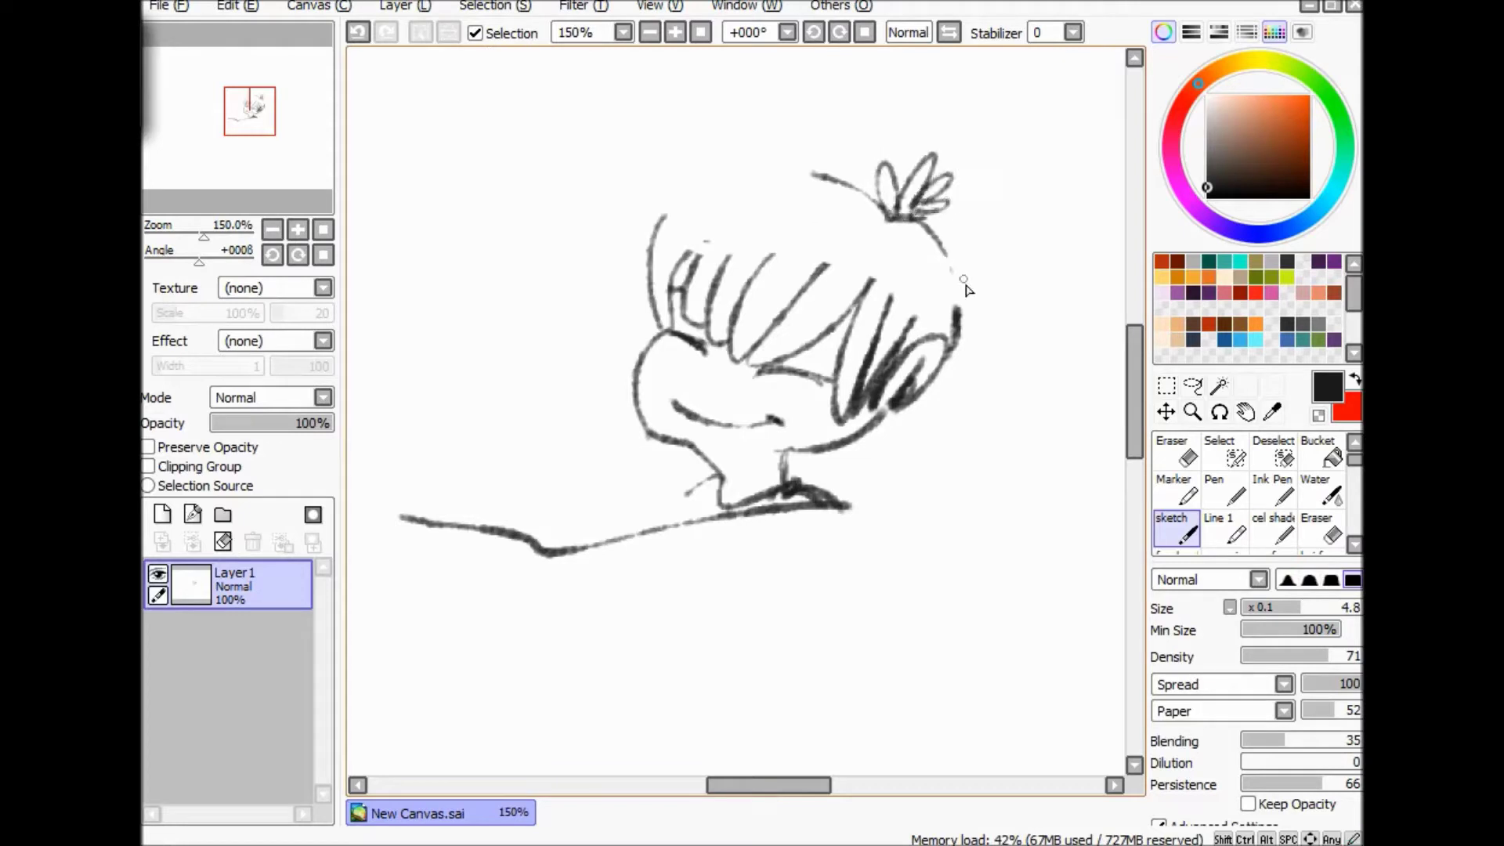
pyautogui.click(357, 35)
pyautogui.click(357, 35)
pyautogui.click(357, 35)
pyautogui.click(357, 35)
pyautogui.click(357, 34)
pyautogui.click(385, 32)
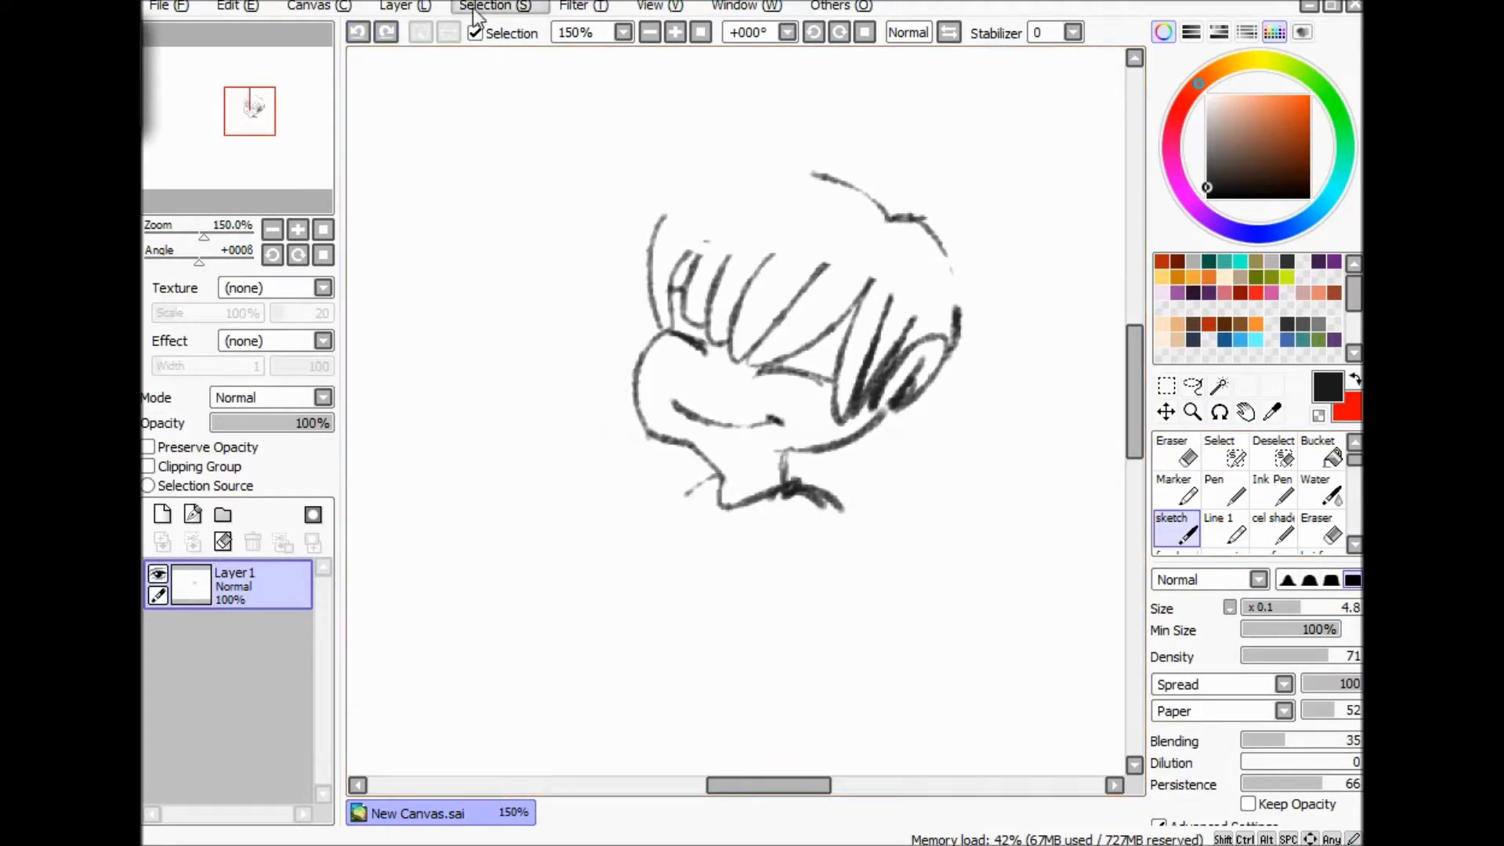
# Duplicate Layer1 and flip the copy horizontally.
pyautogui.click(413, 8)
pyautogui.click(451, 101)
pyautogui.click(414, 10)
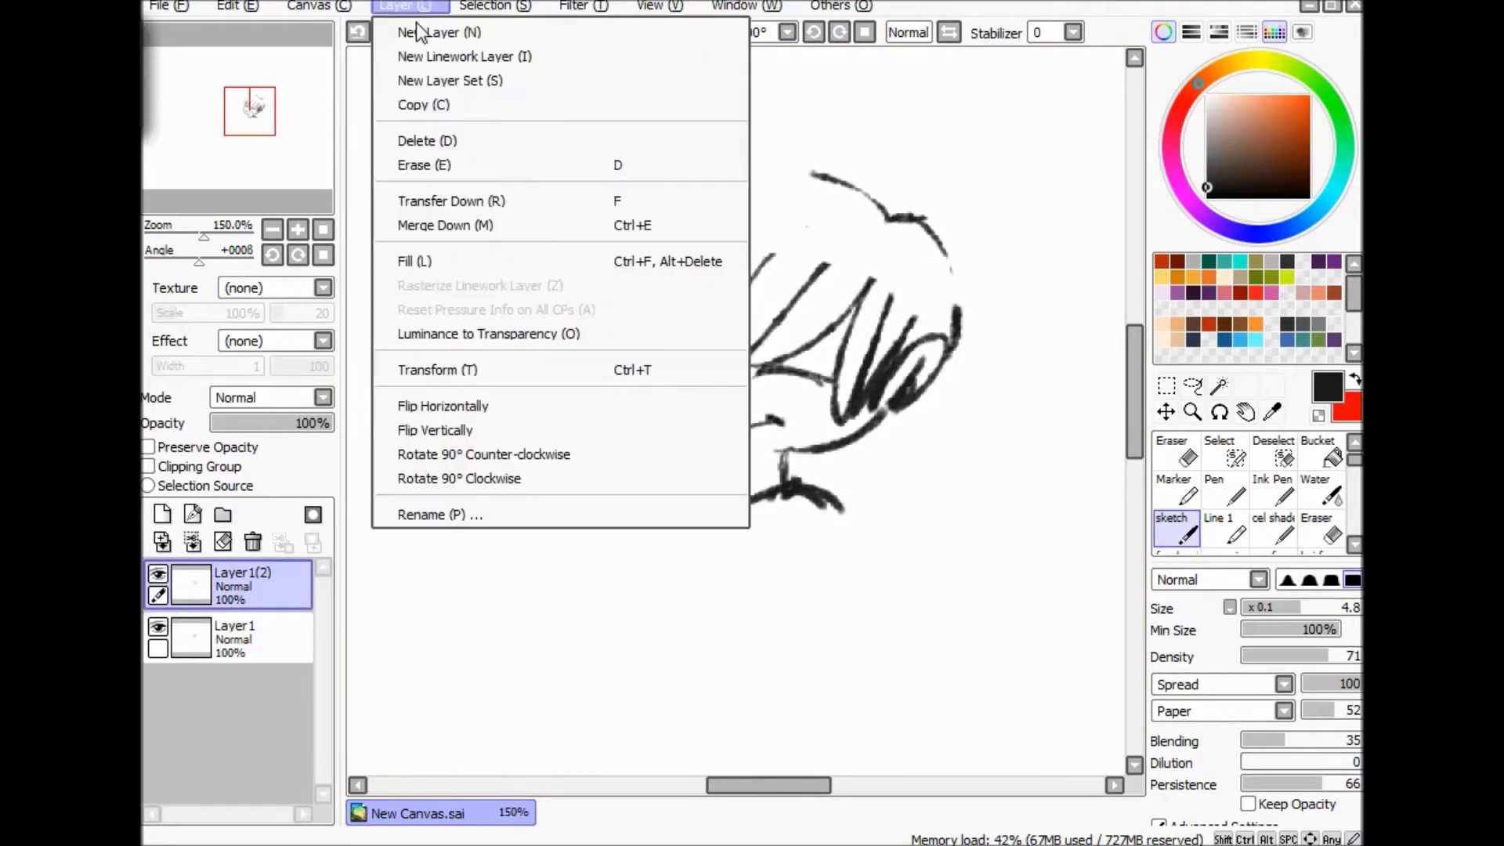
pyautogui.click(465, 405)
# Move the flipped copy beside the original so that the two heads face each other.
pyautogui.click(1165, 411)
pyautogui.moveTo(859, 449); pyautogui.dragTo(462, 447)
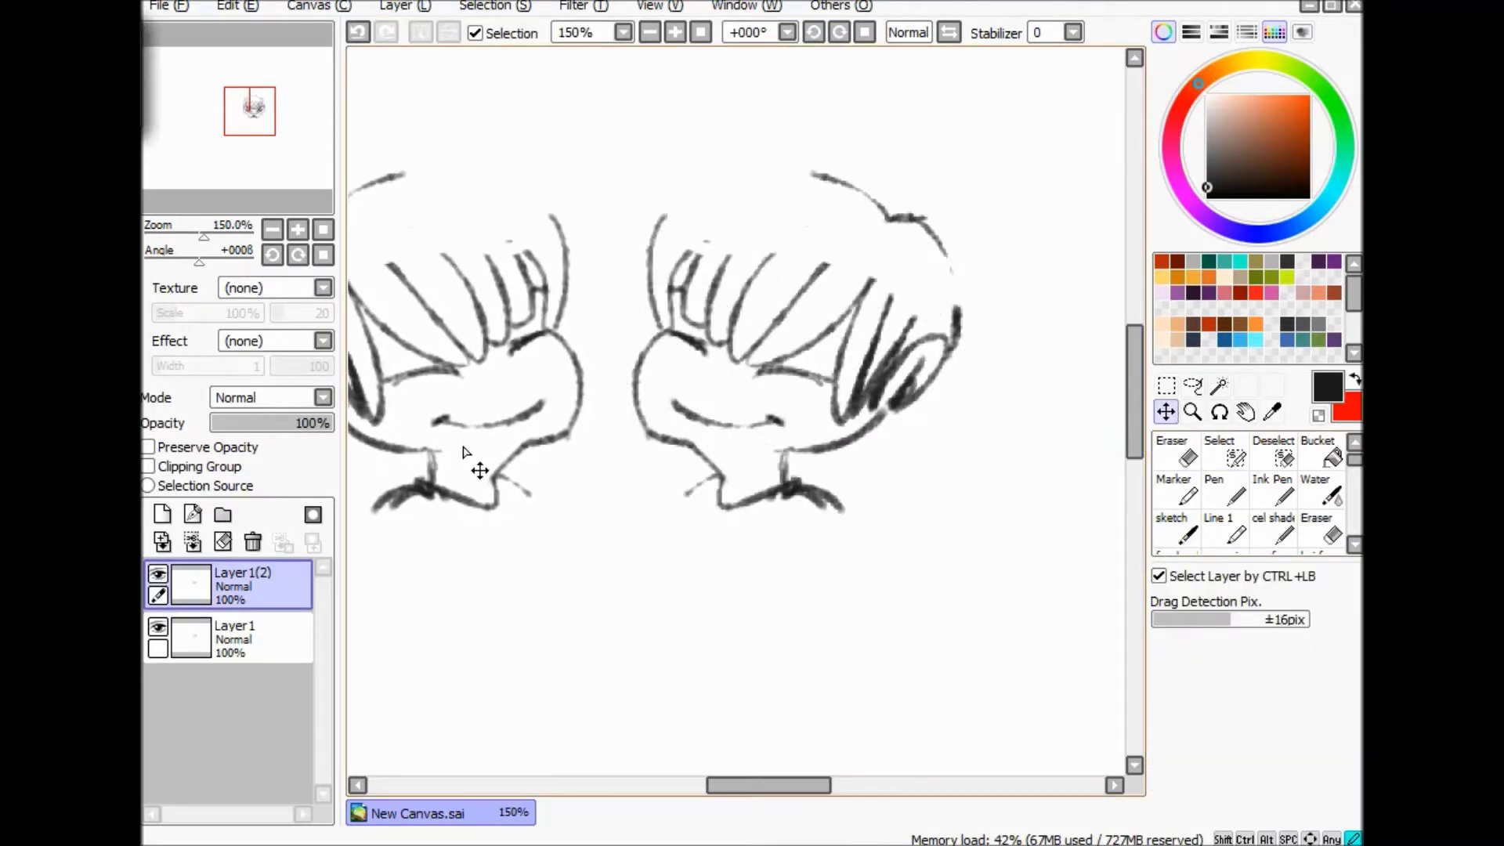
pyautogui.moveTo(788, 782); pyautogui.dragTo(766, 788)
pyautogui.moveTo(748, 573)
pyautogui.mouseDown()
pyautogui.moveTo(757, 602)
pyautogui.moveTo(755, 581)
pyautogui.mouseUp()
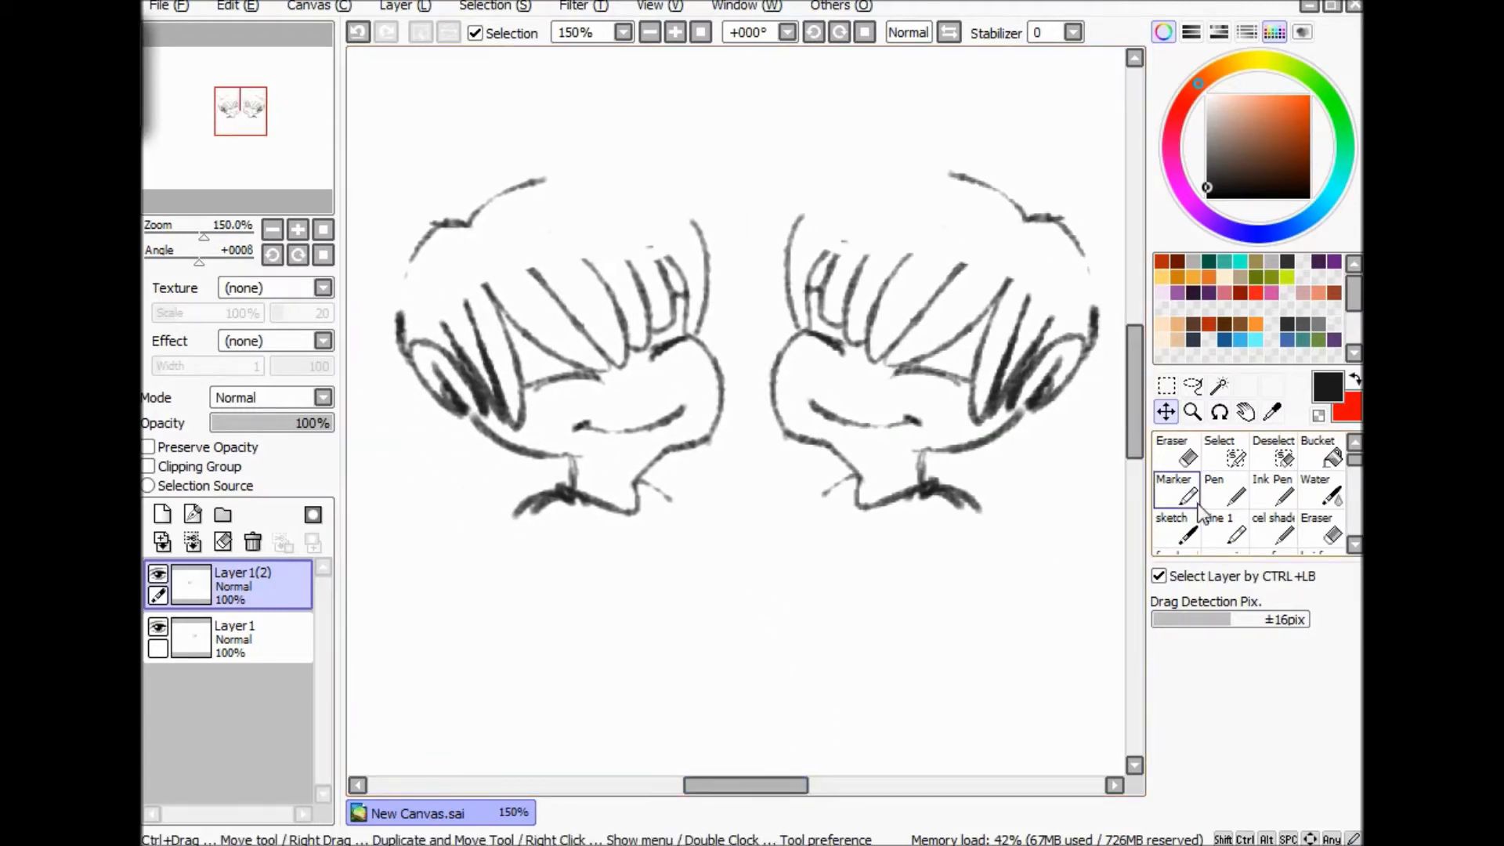
# Erase the copied head's face outline, brows, mouth, jaw, crown line and some of its side hair strands.
pyautogui.click(1180, 453)
pyautogui.click(1320, 530)
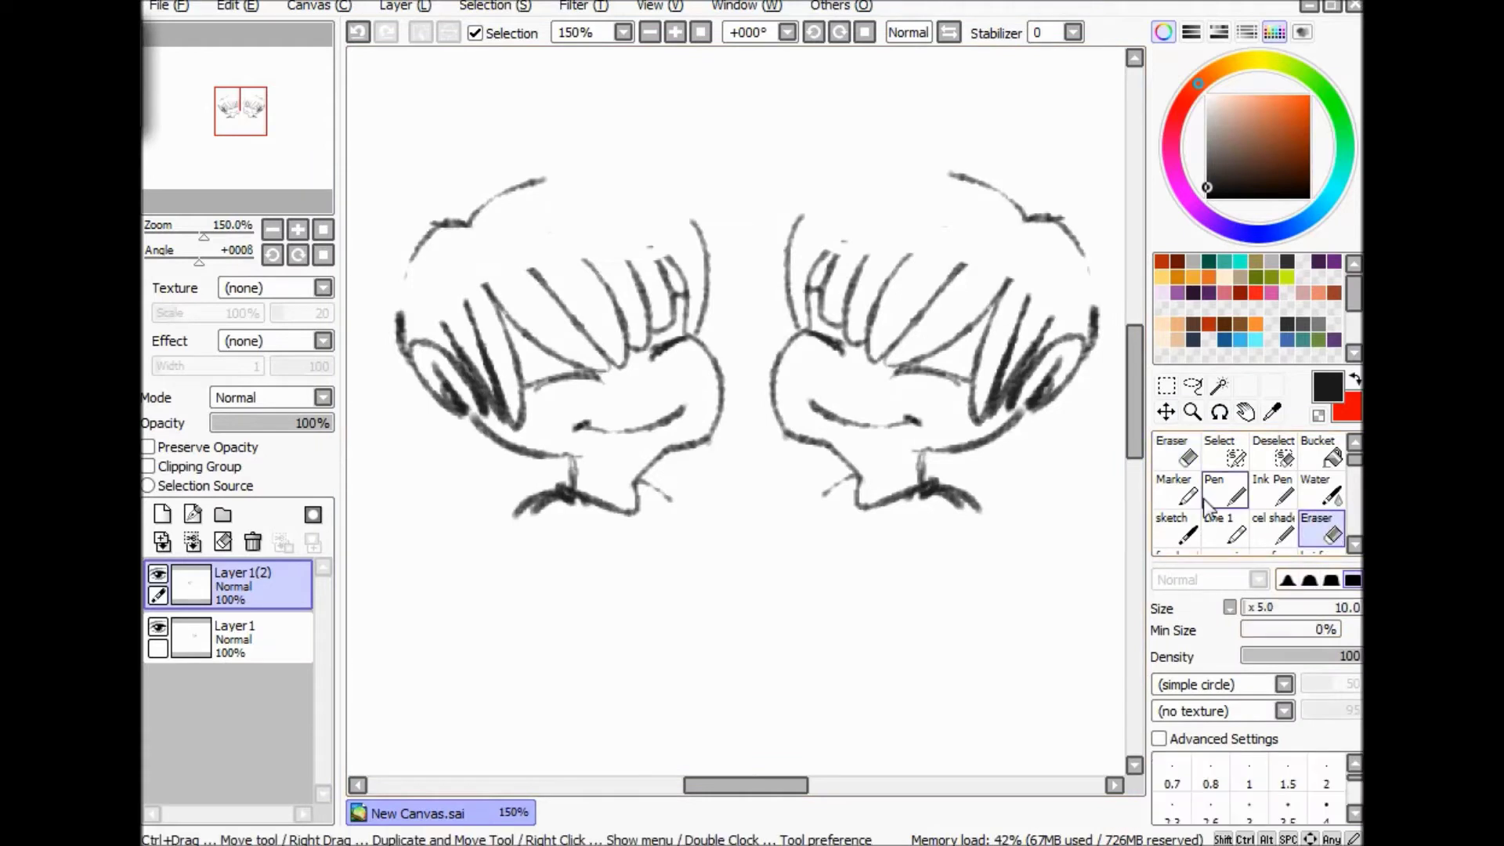
pyautogui.moveTo(476, 215); pyautogui.dragTo(544, 180)
pyautogui.moveTo(516, 371)
pyautogui.mouseDown()
pyautogui.moveTo(494, 310)
pyautogui.moveTo(513, 376)
pyautogui.moveTo(548, 391)
pyautogui.moveTo(614, 386)
pyautogui.moveTo(687, 347)
pyautogui.moveTo(648, 415)
pyautogui.moveTo(556, 423)
pyautogui.moveTo(732, 433)
pyautogui.moveTo(729, 385)
pyautogui.moveTo(692, 321)
pyautogui.moveTo(649, 413)
pyautogui.moveTo(470, 429)
pyautogui.moveTo(615, 430)
pyautogui.moveTo(509, 462)
pyautogui.mouseUp()
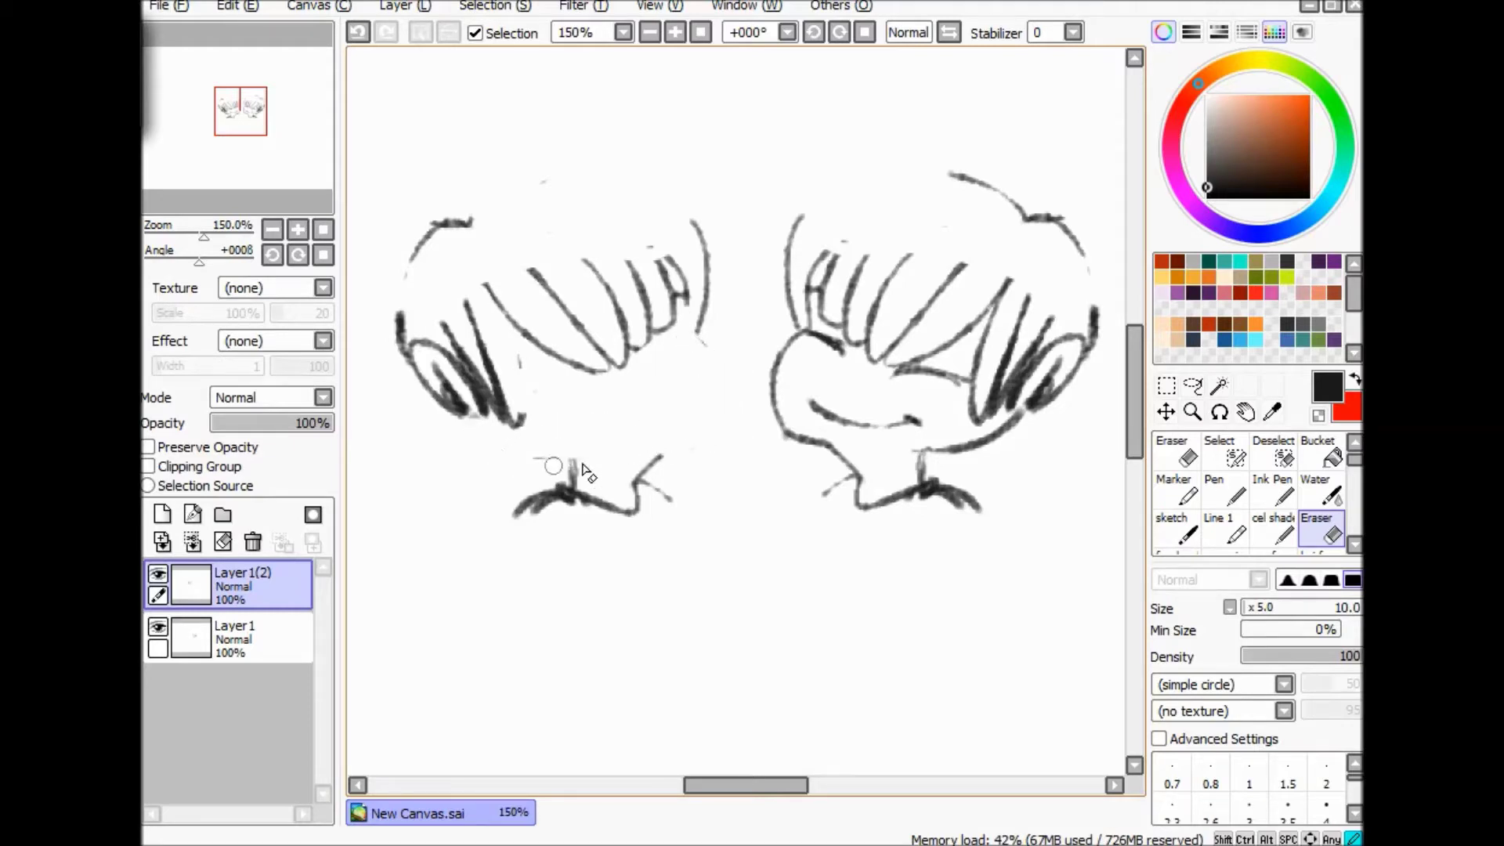
pyautogui.moveTo(504, 336)
pyautogui.mouseDown()
pyautogui.moveTo(459, 321)
pyautogui.moveTo(460, 296)
pyautogui.mouseUp()
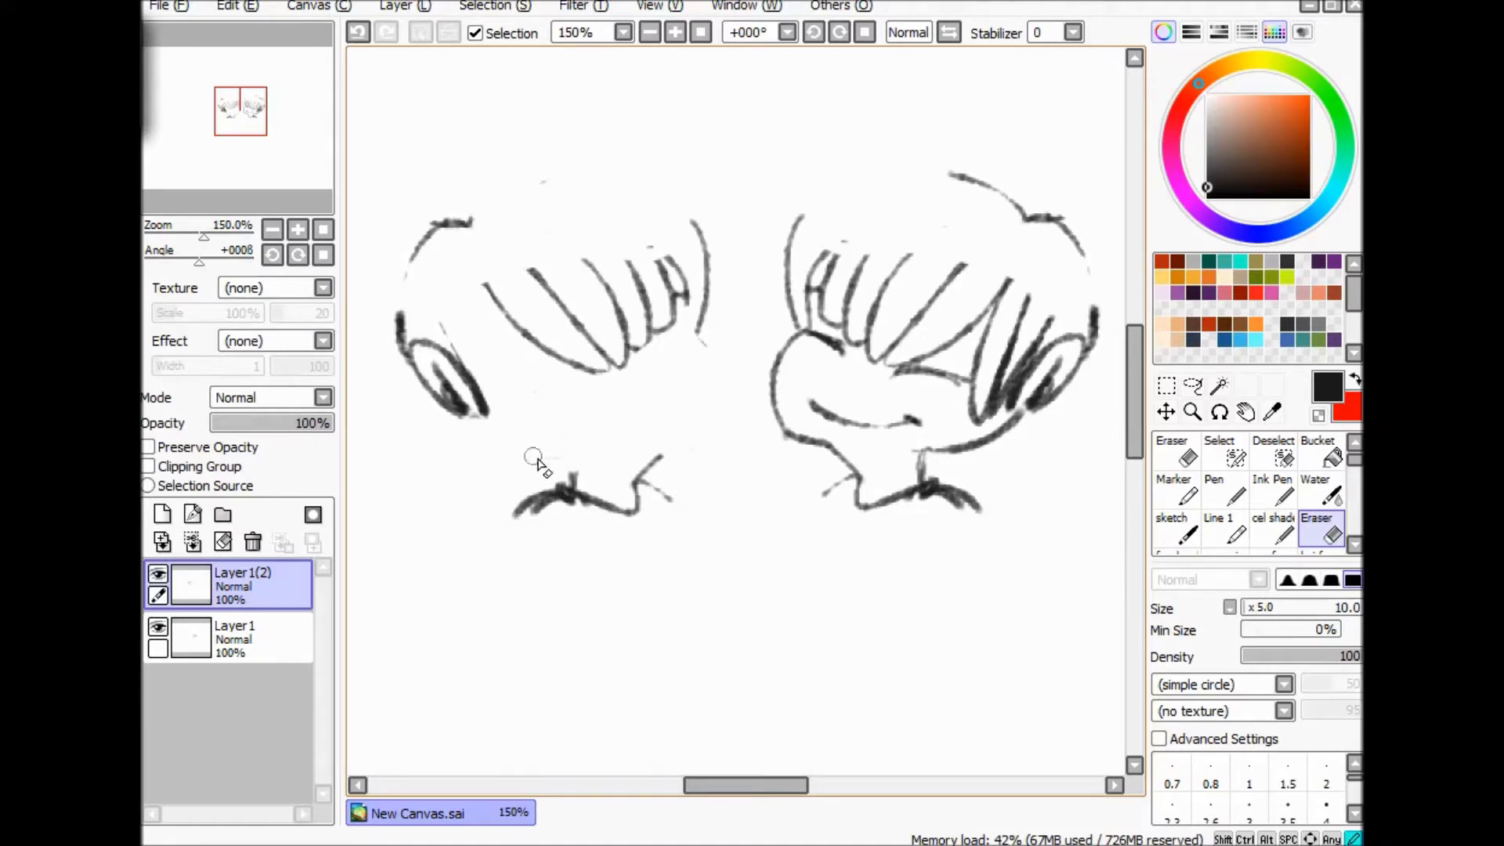
# Redraw the copied head's face outline from the fringe down to the neck with the sketch brush.
pyautogui.press('h')
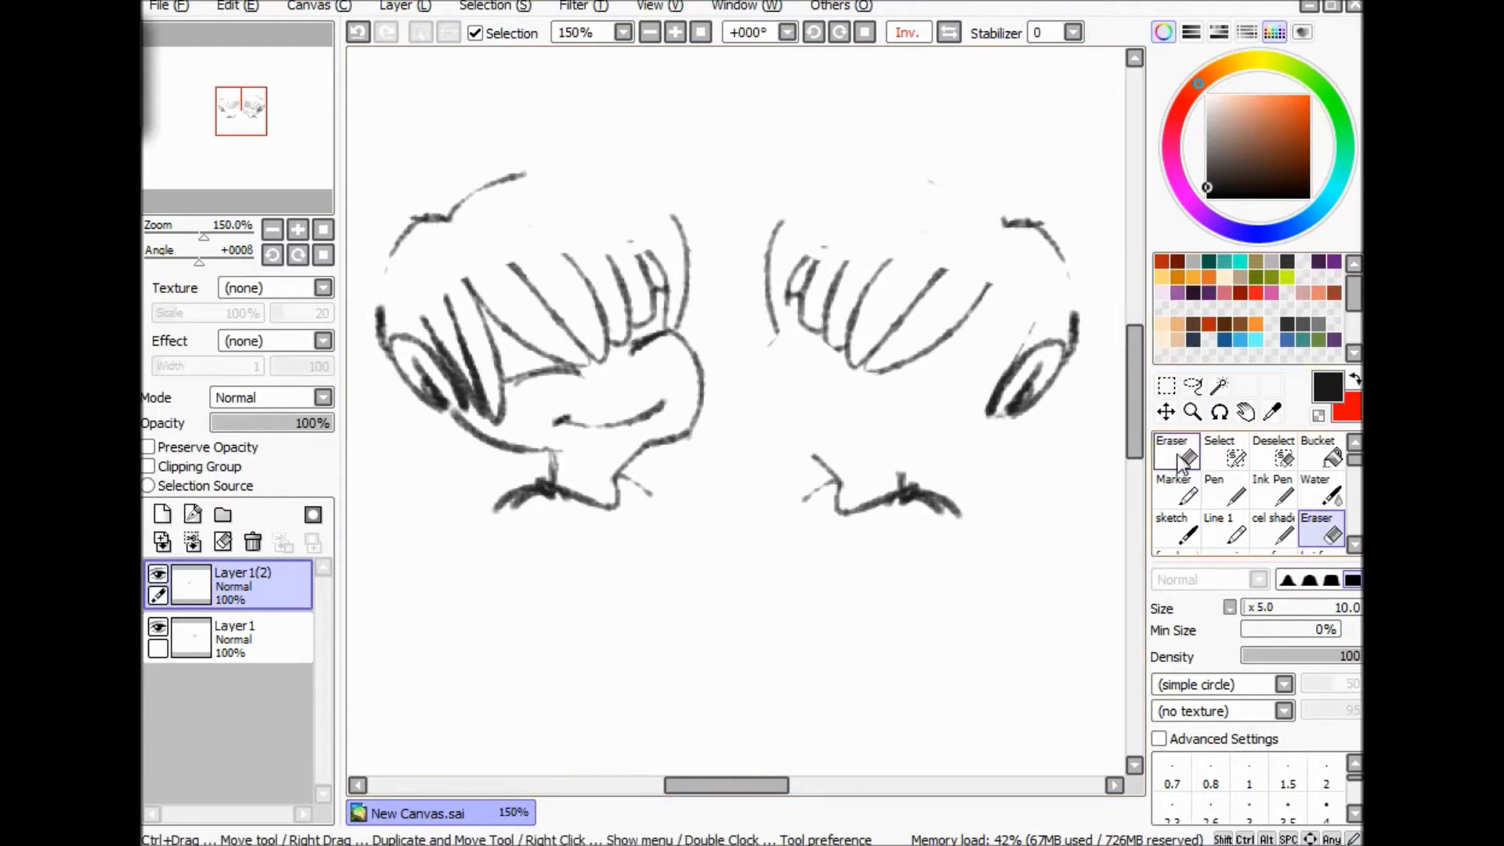
pyautogui.click(1179, 528)
pyautogui.moveTo(780, 338); pyautogui.dragTo(798, 440)
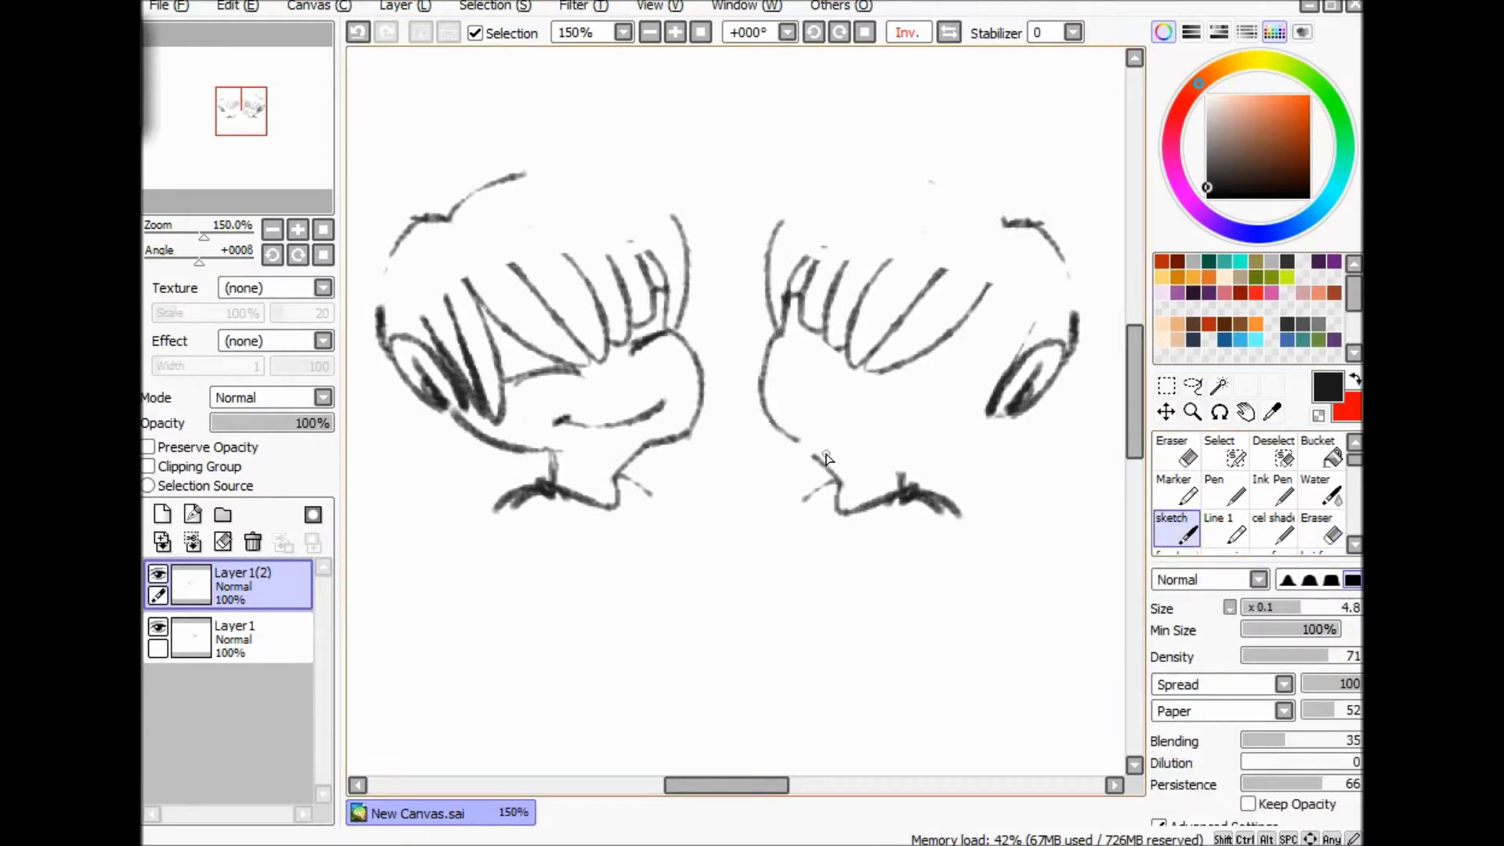
pyautogui.click(364, 33)
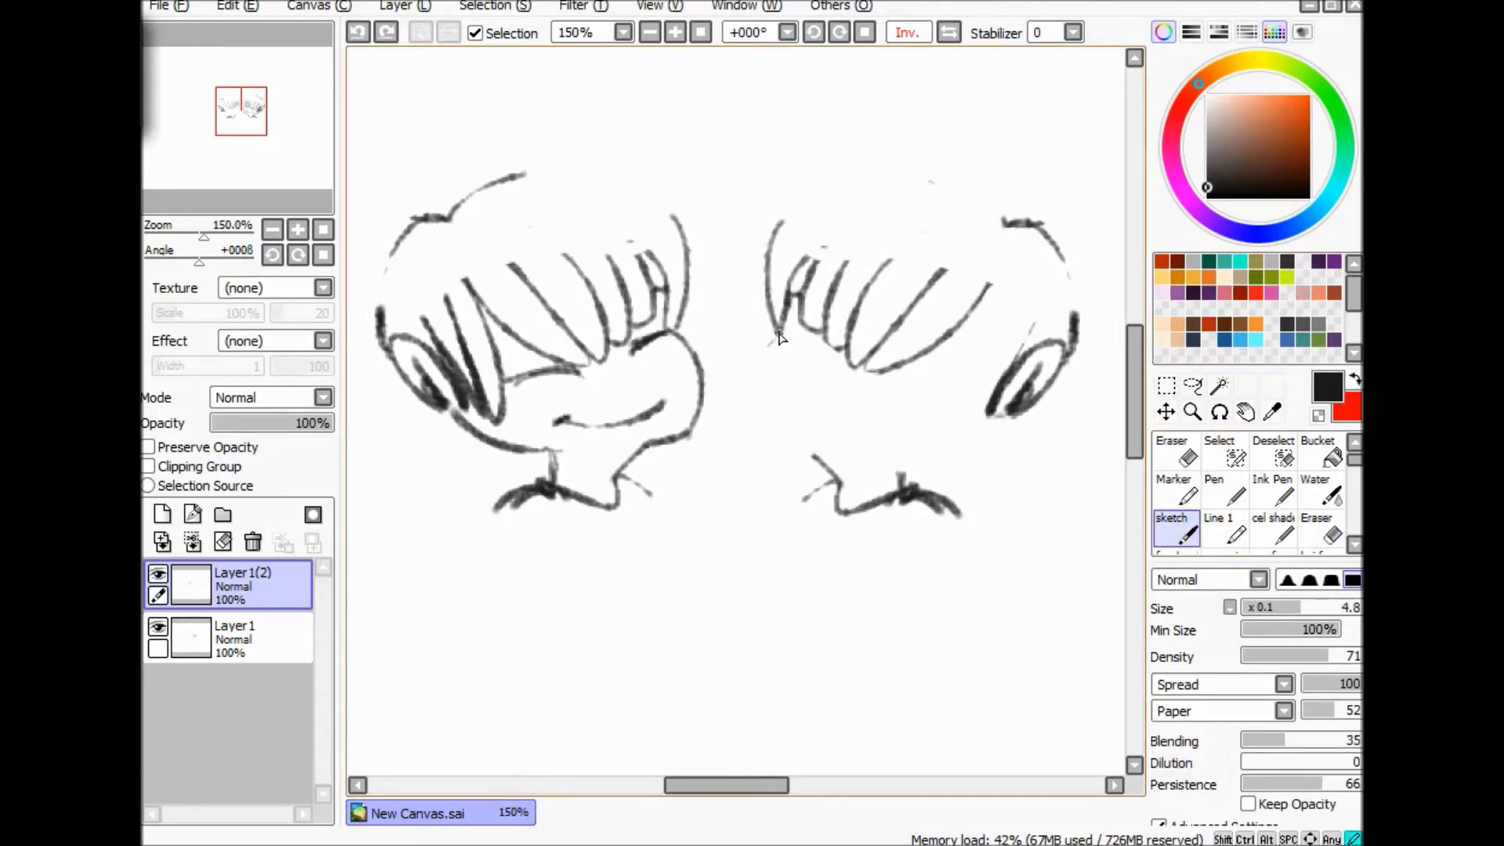
pyautogui.click(865, 26)
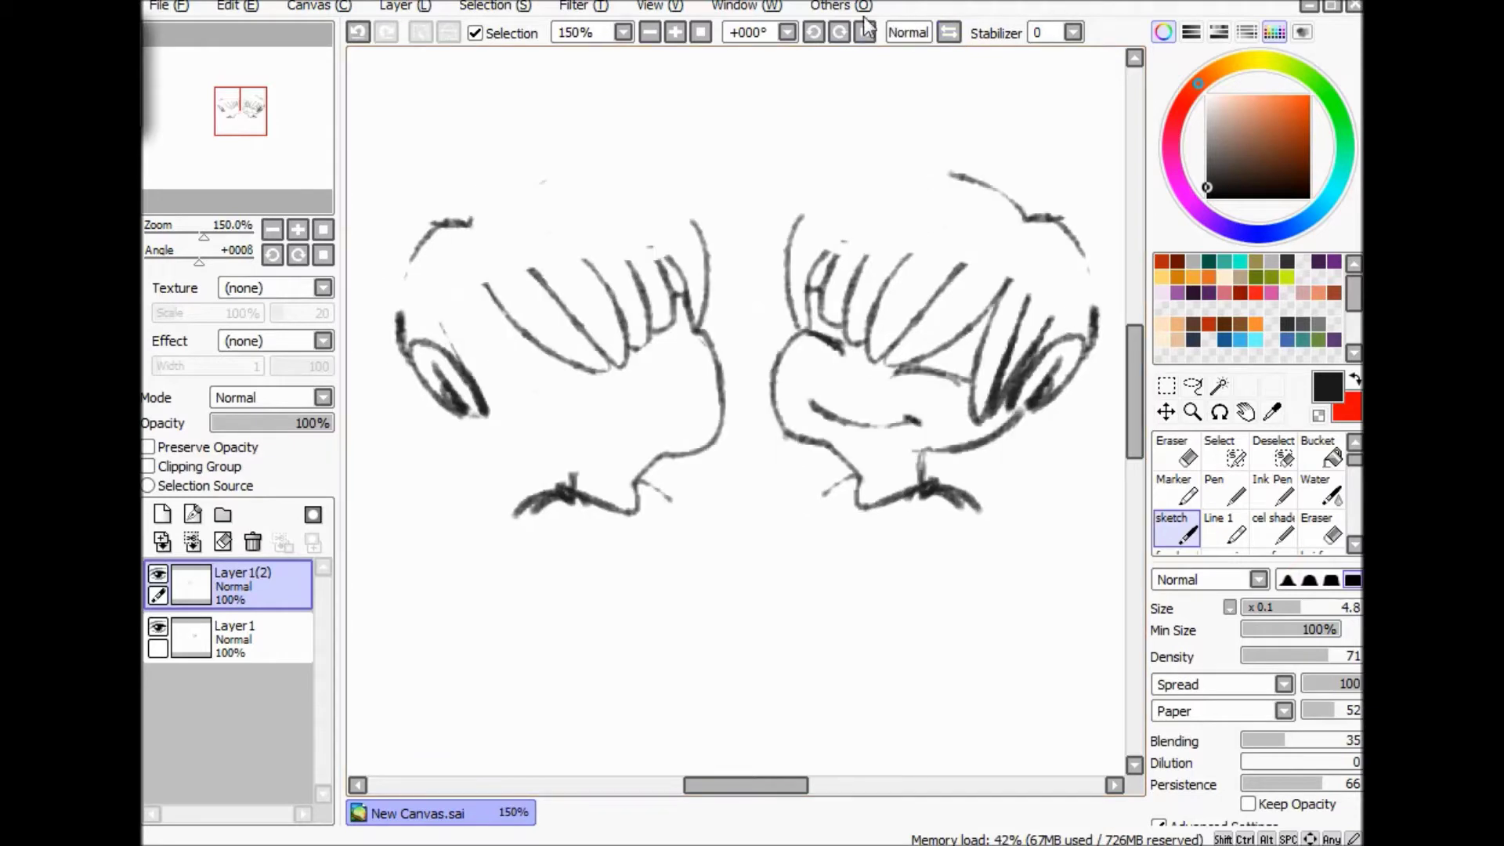
pyautogui.click(358, 34)
pyautogui.moveTo(689, 302)
pyautogui.mouseDown()
pyautogui.moveTo(707, 352)
pyautogui.moveTo(632, 464)
pyautogui.mouseUp()
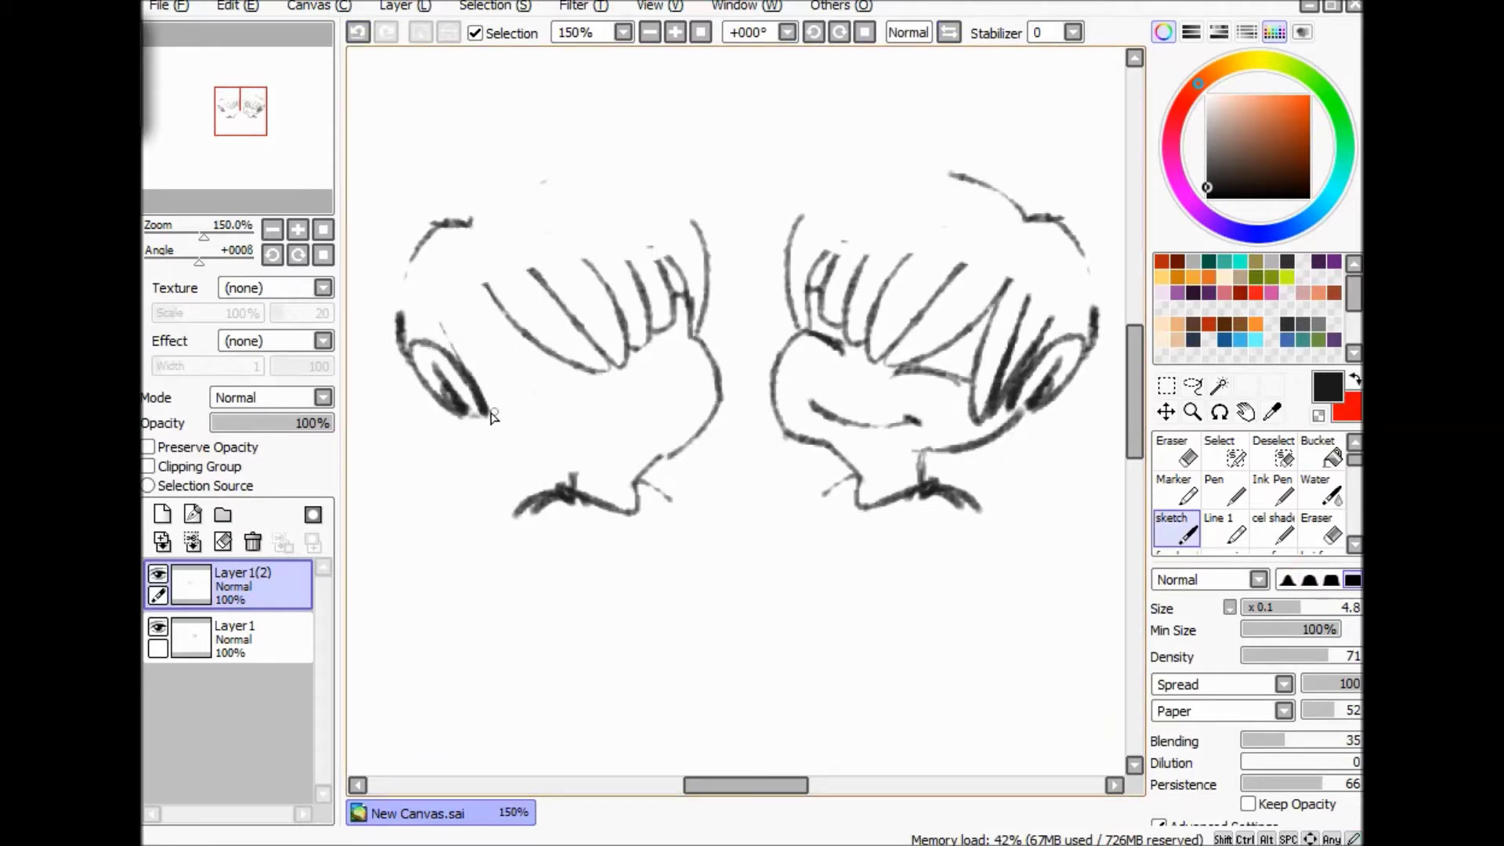
pyautogui.moveTo(491, 413); pyautogui.dragTo(593, 460)
pyautogui.click(362, 31)
pyautogui.moveTo(484, 412); pyautogui.dragTo(570, 476)
pyautogui.click(350, 31)
# Draw the copied head's jaw line from the side hair to the collar and fill the fringe gap with jagged strands.
pyautogui.press('h')
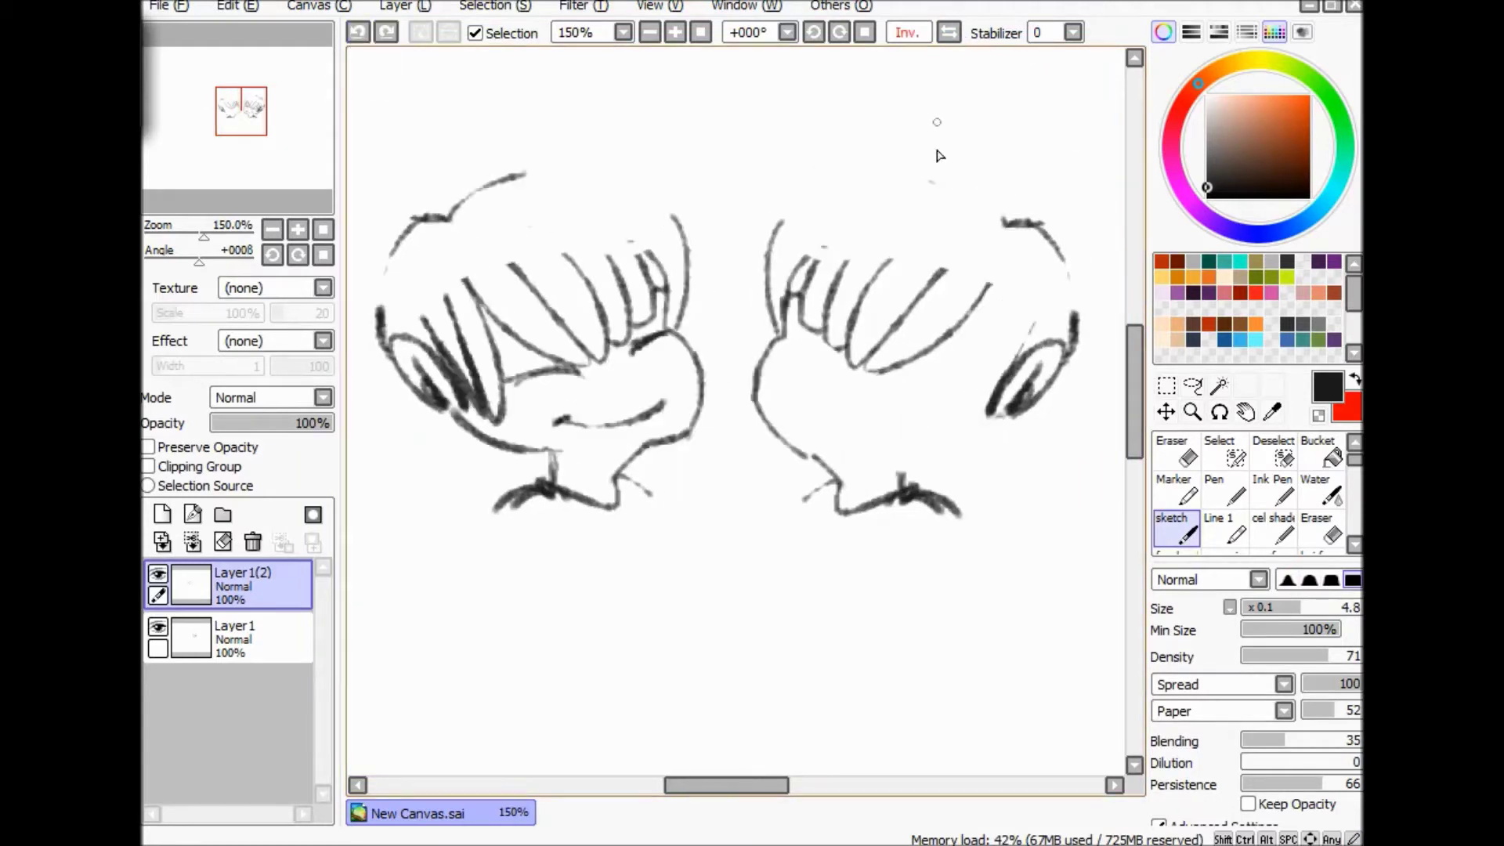
pyautogui.moveTo(999, 415); pyautogui.dragTo(882, 473)
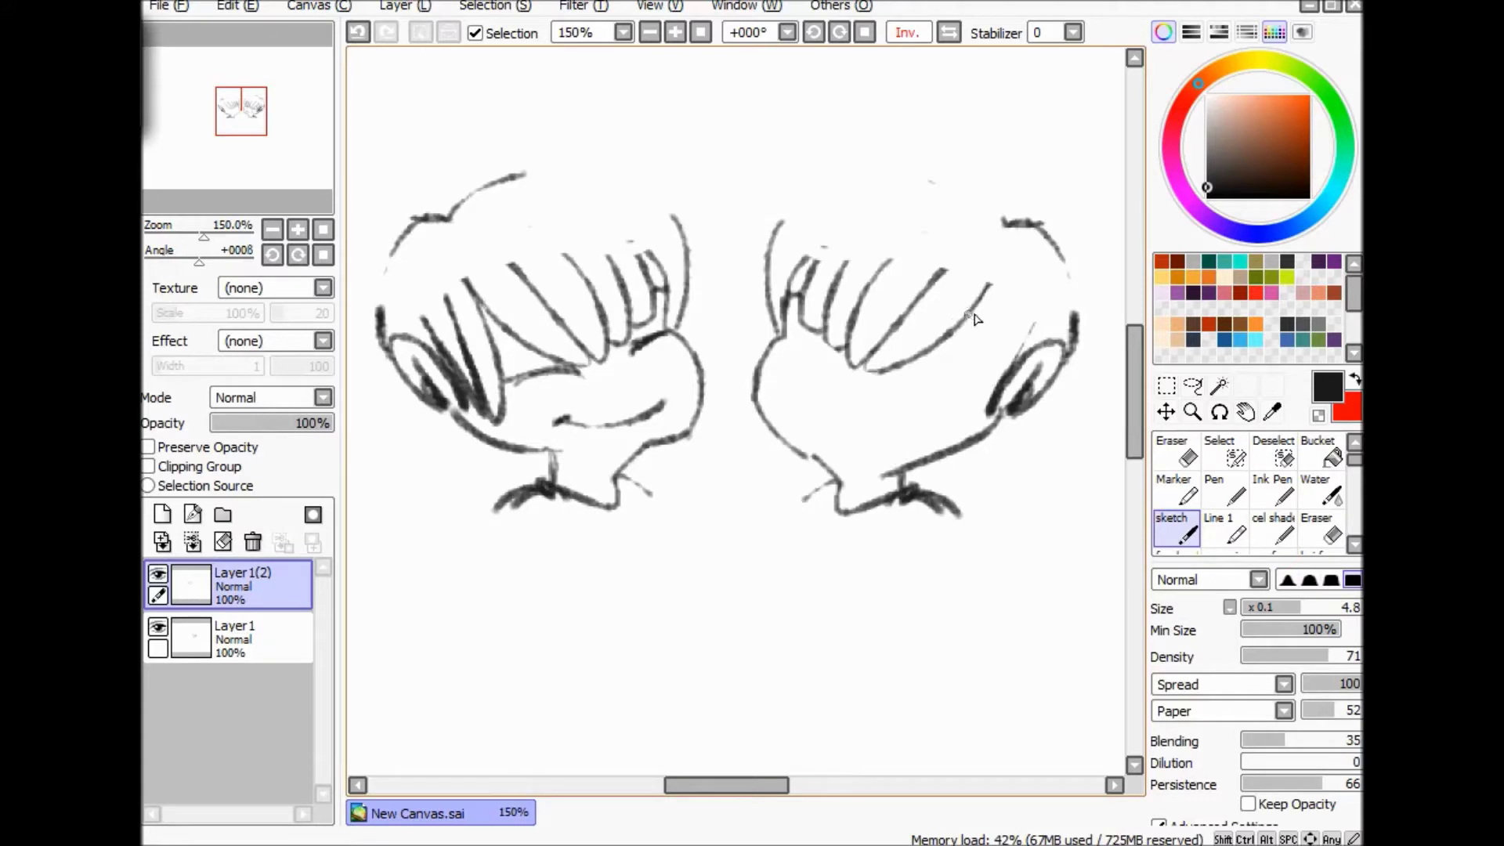
pyautogui.moveTo(990, 289)
pyautogui.mouseDown()
pyautogui.moveTo(930, 375)
pyautogui.moveTo(989, 370)
pyautogui.moveTo(948, 426)
pyautogui.moveTo(1019, 339)
pyautogui.mouseUp()
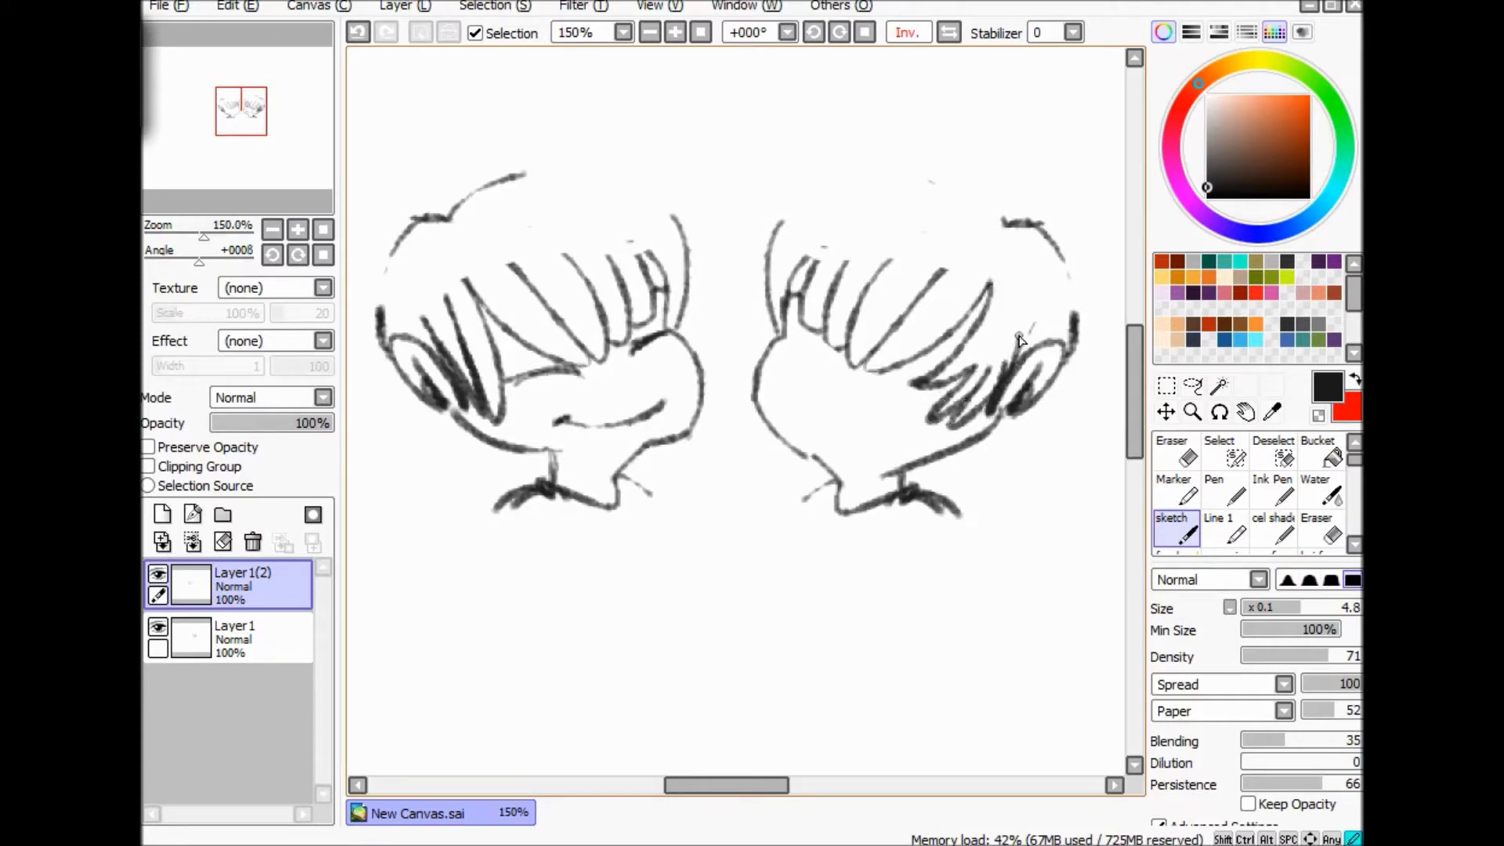
# Draw the copied head's upper hair outline and a spiky hair tuft on top of each head.
pyautogui.moveTo(996, 218)
pyautogui.mouseDown()
pyautogui.moveTo(936, 141)
pyautogui.moveTo(871, 157)
pyautogui.mouseUp()
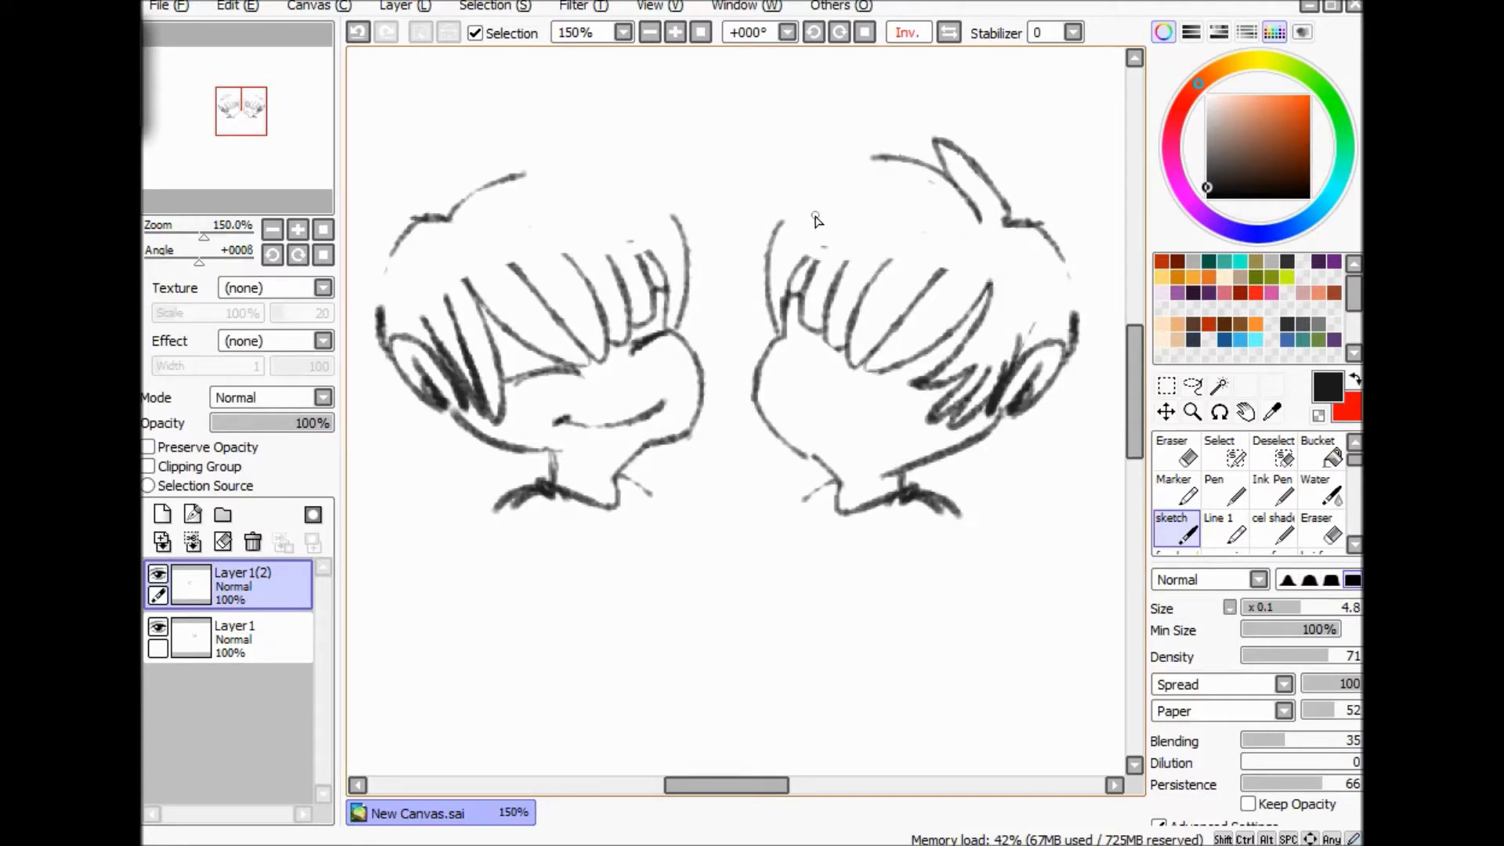
pyautogui.moveTo(1010, 225); pyautogui.dragTo(1011, 234)
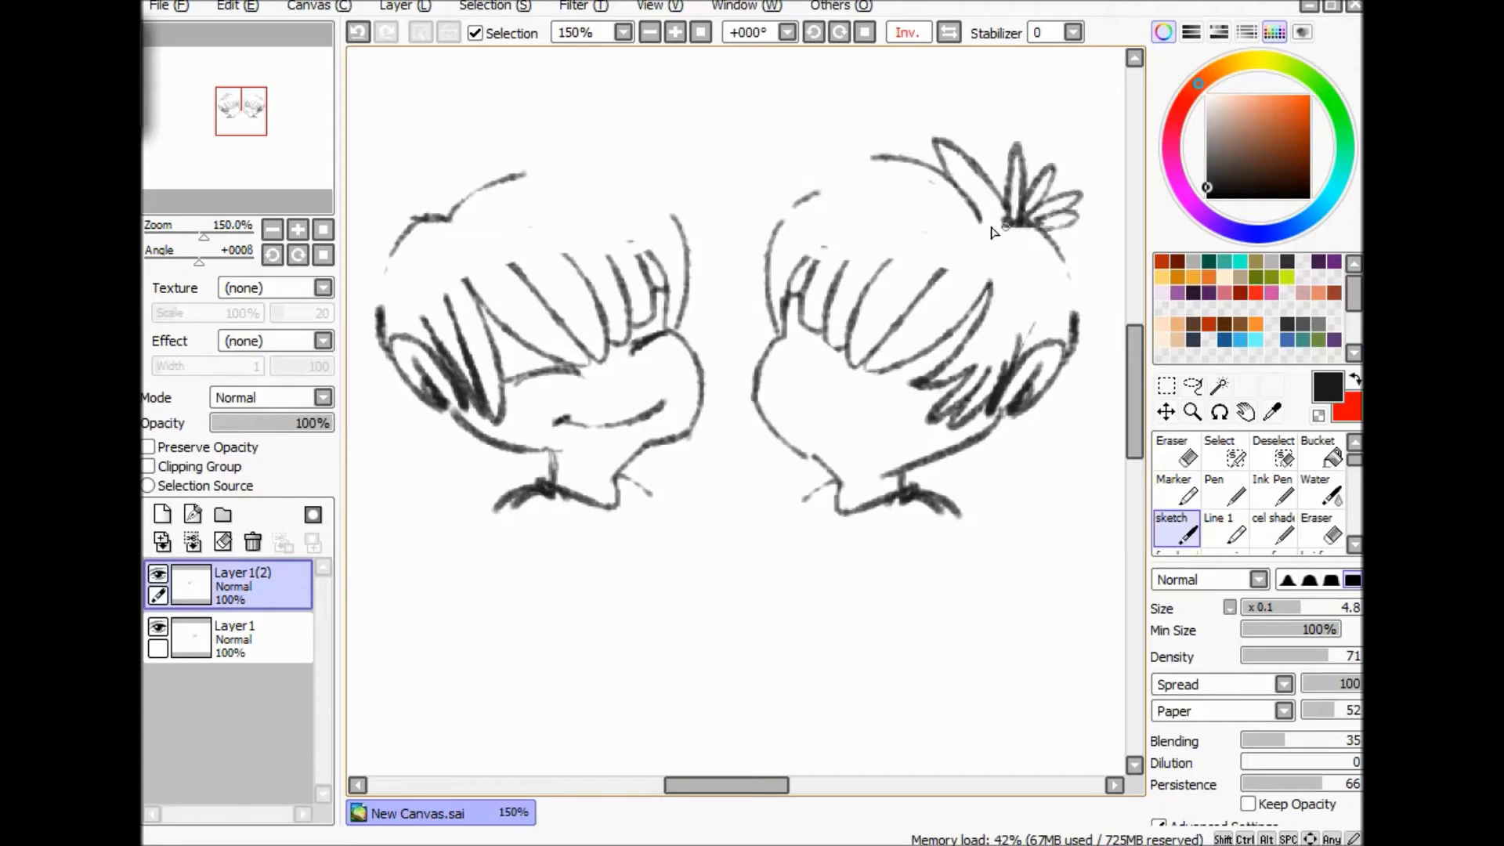
pyautogui.moveTo(448, 218)
pyautogui.mouseDown()
pyautogui.moveTo(415, 202)
pyautogui.moveTo(449, 213)
pyautogui.mouseUp()
pyautogui.moveTo(443, 207); pyautogui.dragTo(459, 206)
pyautogui.moveTo(454, 212); pyautogui.dragTo(487, 185)
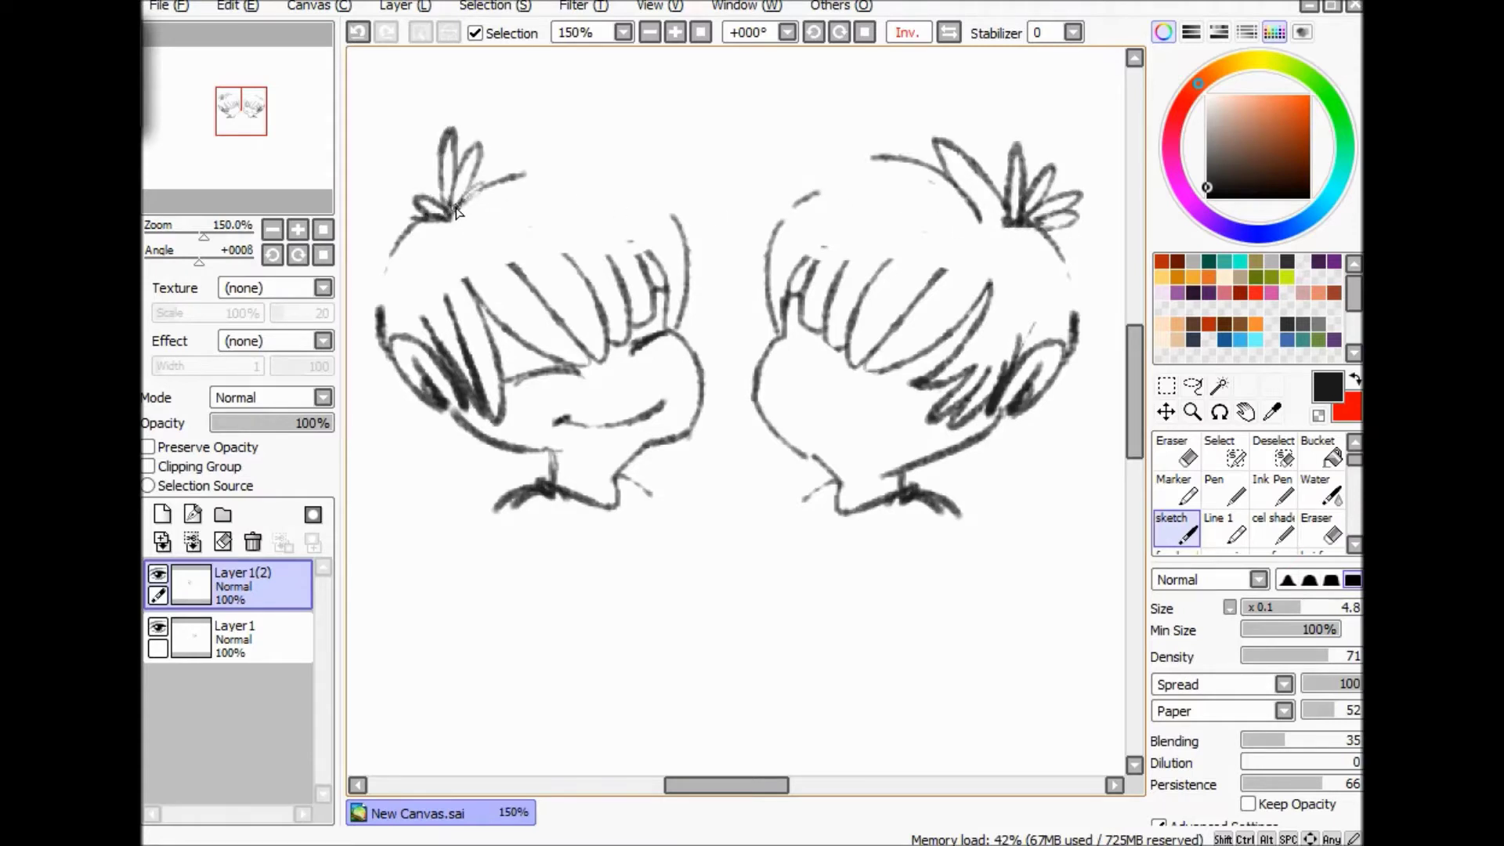
# Merge the copied layer down into Layer1 and erase the base lines of the hair tufts.
pyautogui.click(1321, 526)
pyautogui.click(252, 542)
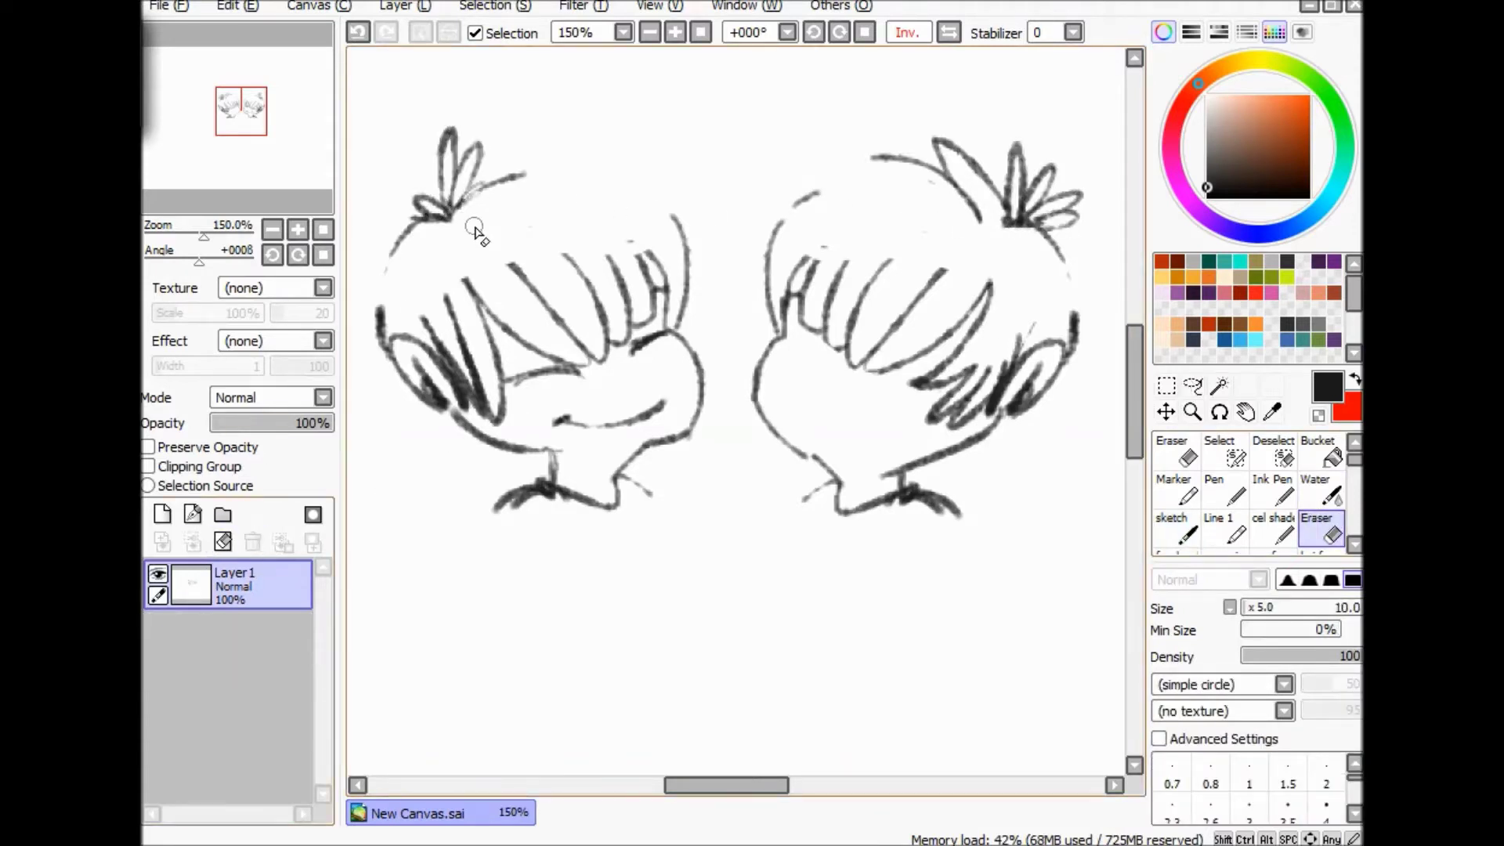
pyautogui.moveTo(1018, 207)
pyautogui.mouseDown()
pyautogui.moveTo(1013, 240)
pyautogui.moveTo(1037, 222)
pyautogui.moveTo(1014, 226)
pyautogui.mouseUp()
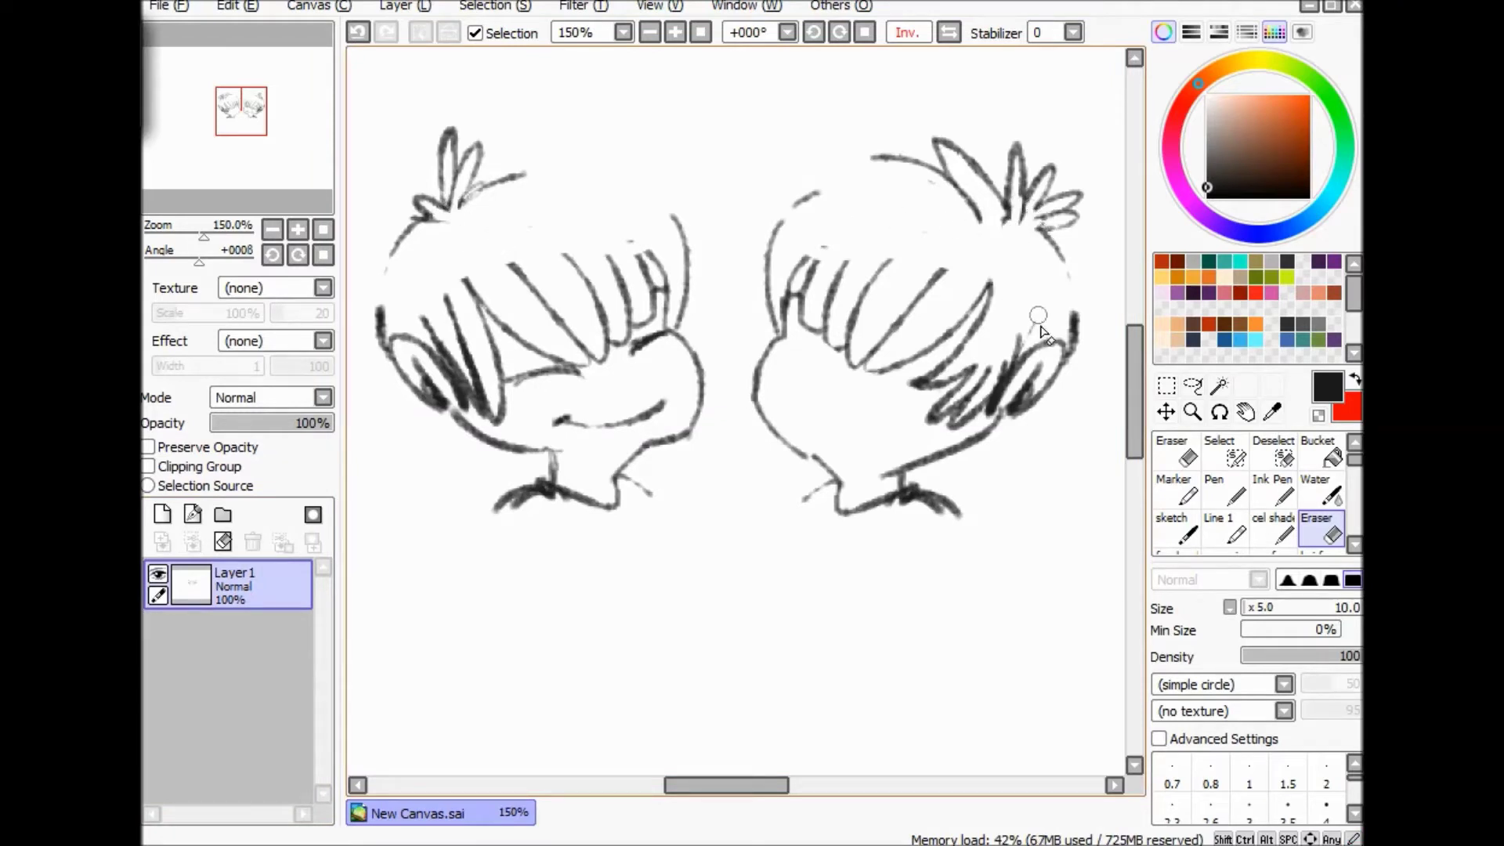
# Flip the canvas view and draw both half-lidded dark eyes under the copied head's fringe with the sketch brush.
pyautogui.click(1226, 528)
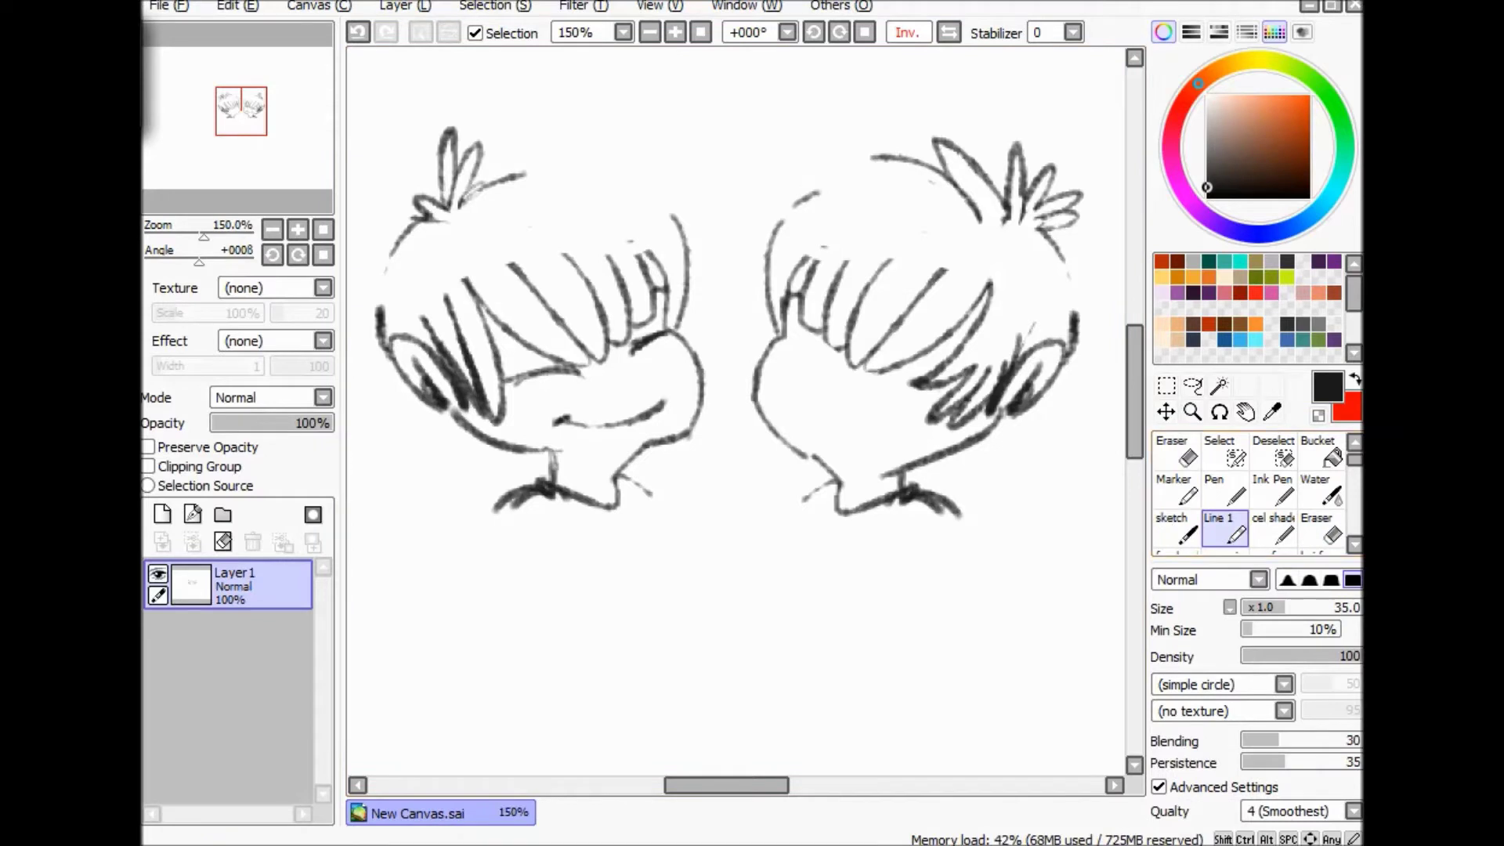
pyautogui.click(907, 32)
pyautogui.click(1175, 531)
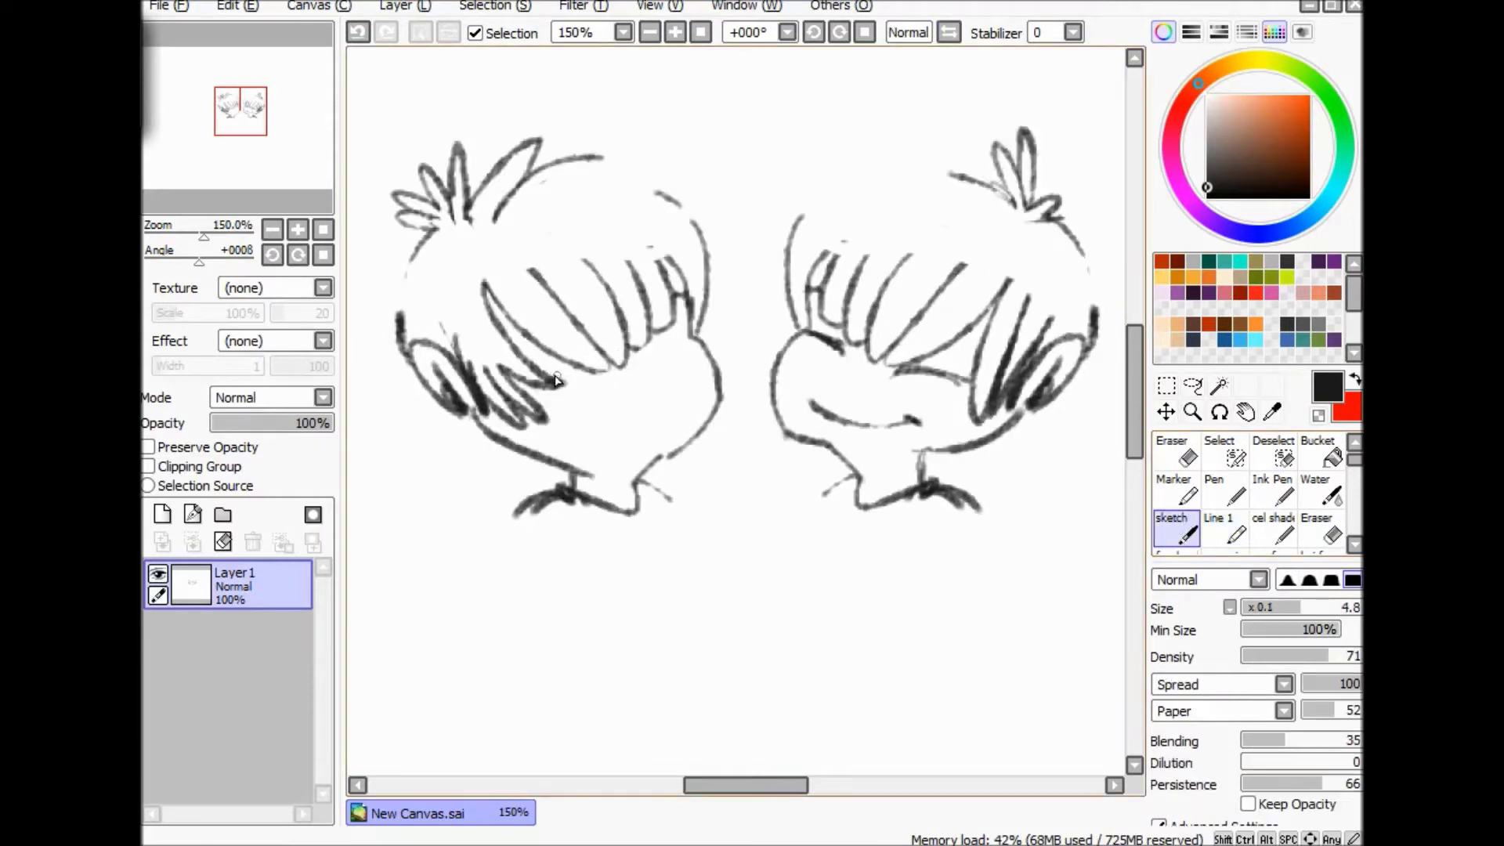
pyautogui.moveTo(592, 370); pyautogui.dragTo(523, 392)
pyautogui.moveTo(523, 408)
pyautogui.mouseDown()
pyautogui.moveTo(610, 382)
pyautogui.moveTo(552, 390)
pyautogui.moveTo(595, 368)
pyautogui.mouseUp()
pyautogui.moveTo(681, 338)
pyautogui.mouseDown()
pyautogui.moveTo(639, 353)
pyautogui.moveTo(673, 344)
pyautogui.mouseUp()
# Sketch a slanted frowning mouth on the copied head, undoing the first attempt and redrawing it.
pyautogui.moveTo(673, 423); pyautogui.dragTo(598, 448)
pyautogui.click(358, 32)
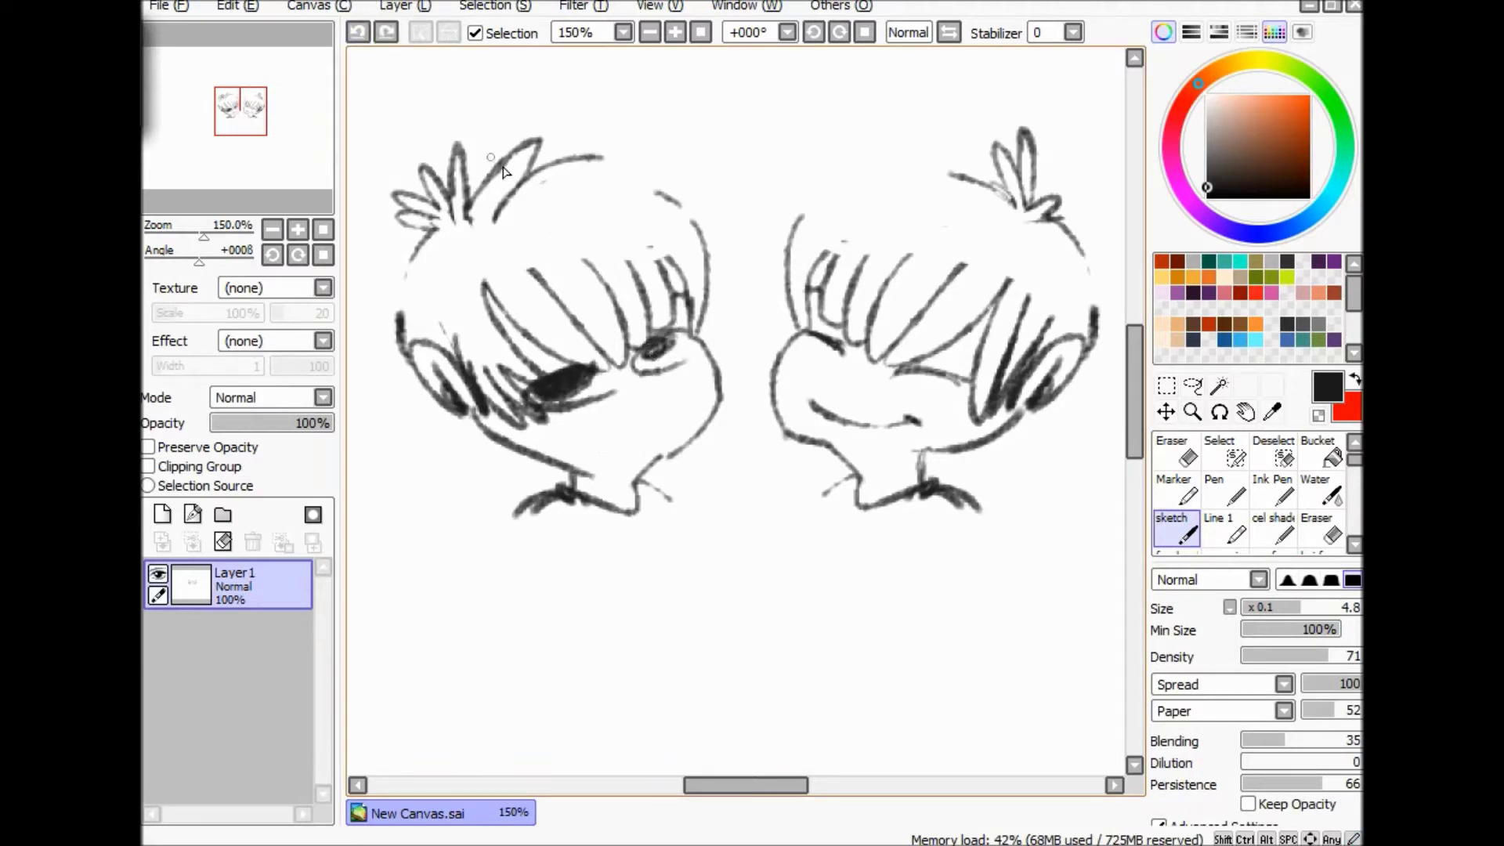
pyautogui.moveTo(603, 429)
pyautogui.mouseDown()
pyautogui.moveTo(606, 452)
pyautogui.moveTo(676, 415)
pyautogui.mouseUp()
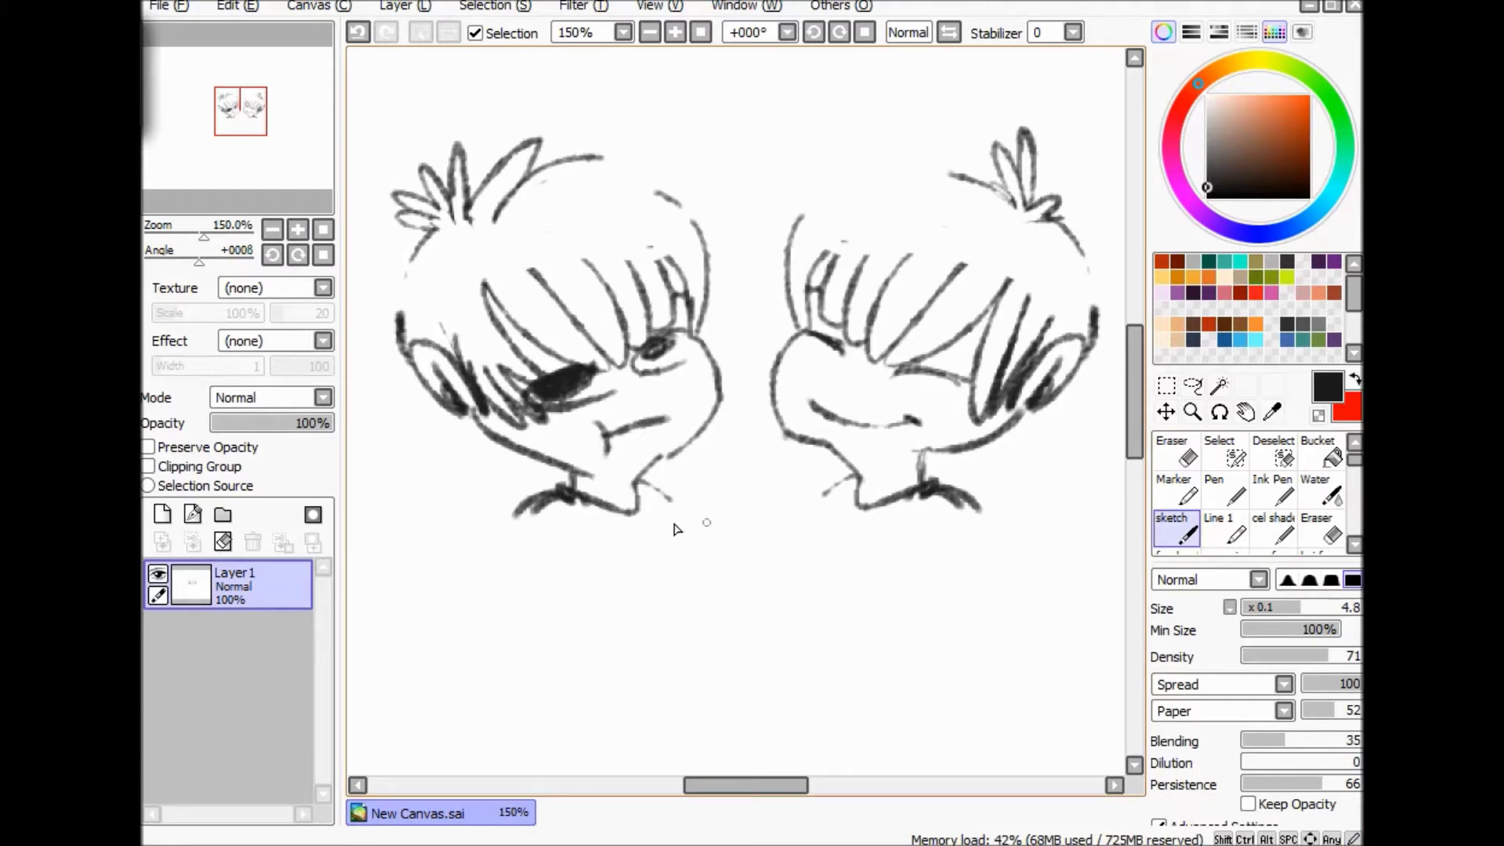
# Draw a shared scarf's front edge from collar to collar, both shirt neckline curves and the line joining them behind.
pyautogui.moveTo(515, 513)
pyautogui.mouseDown()
pyautogui.moveTo(766, 546)
pyautogui.moveTo(981, 505)
pyautogui.mouseUp()
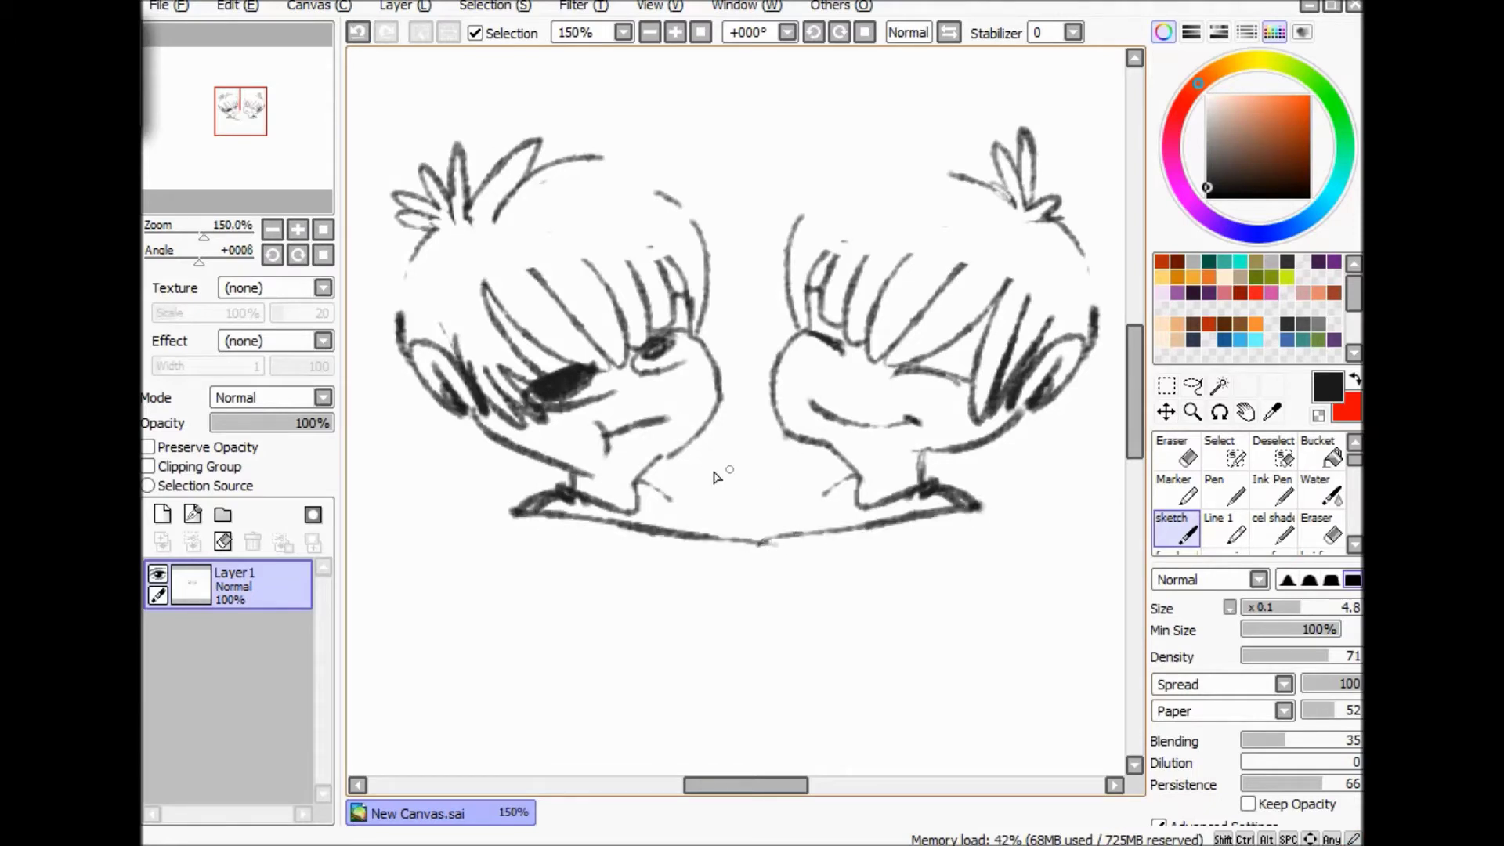
pyautogui.moveTo(644, 485); pyautogui.dragTo(688, 518)
pyautogui.moveTo(694, 540); pyautogui.dragTo(697, 519)
pyautogui.moveTo(821, 495); pyautogui.dragTo(784, 530)
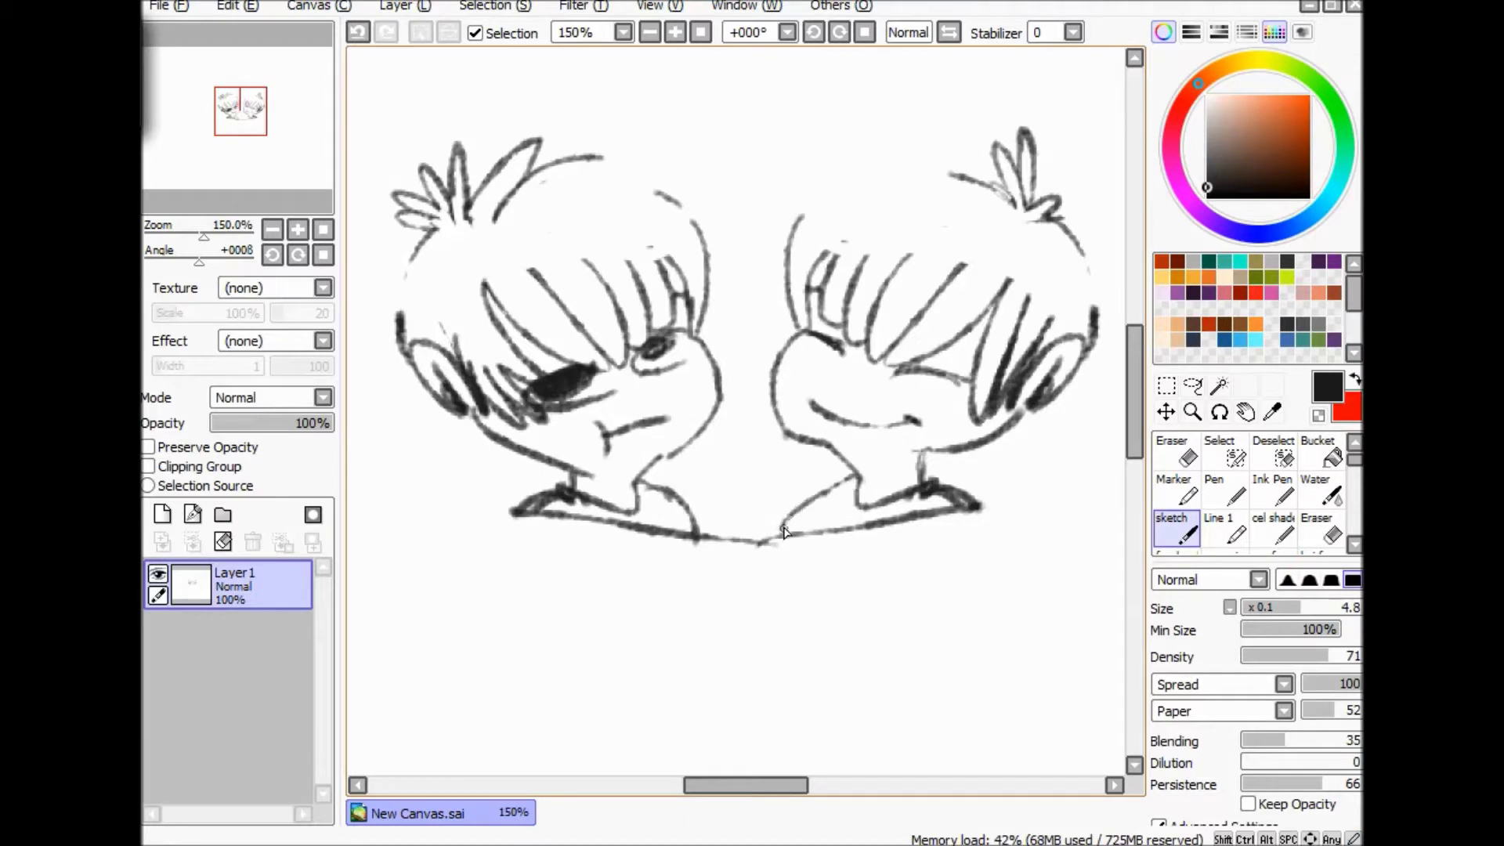
pyautogui.moveTo(690, 502); pyautogui.dragTo(779, 505)
# Draw the scarf's outer folds around both necks and start each character's outer shoulder line.
pyautogui.moveTo(528, 498)
pyautogui.mouseDown()
pyautogui.moveTo(490, 580)
pyautogui.moveTo(524, 593)
pyautogui.mouseUp()
pyautogui.moveTo(968, 499)
pyautogui.mouseDown()
pyautogui.moveTo(1000, 520)
pyautogui.moveTo(853, 579)
pyautogui.mouseUp()
pyautogui.moveTo(460, 555); pyautogui.dragTo(435, 618)
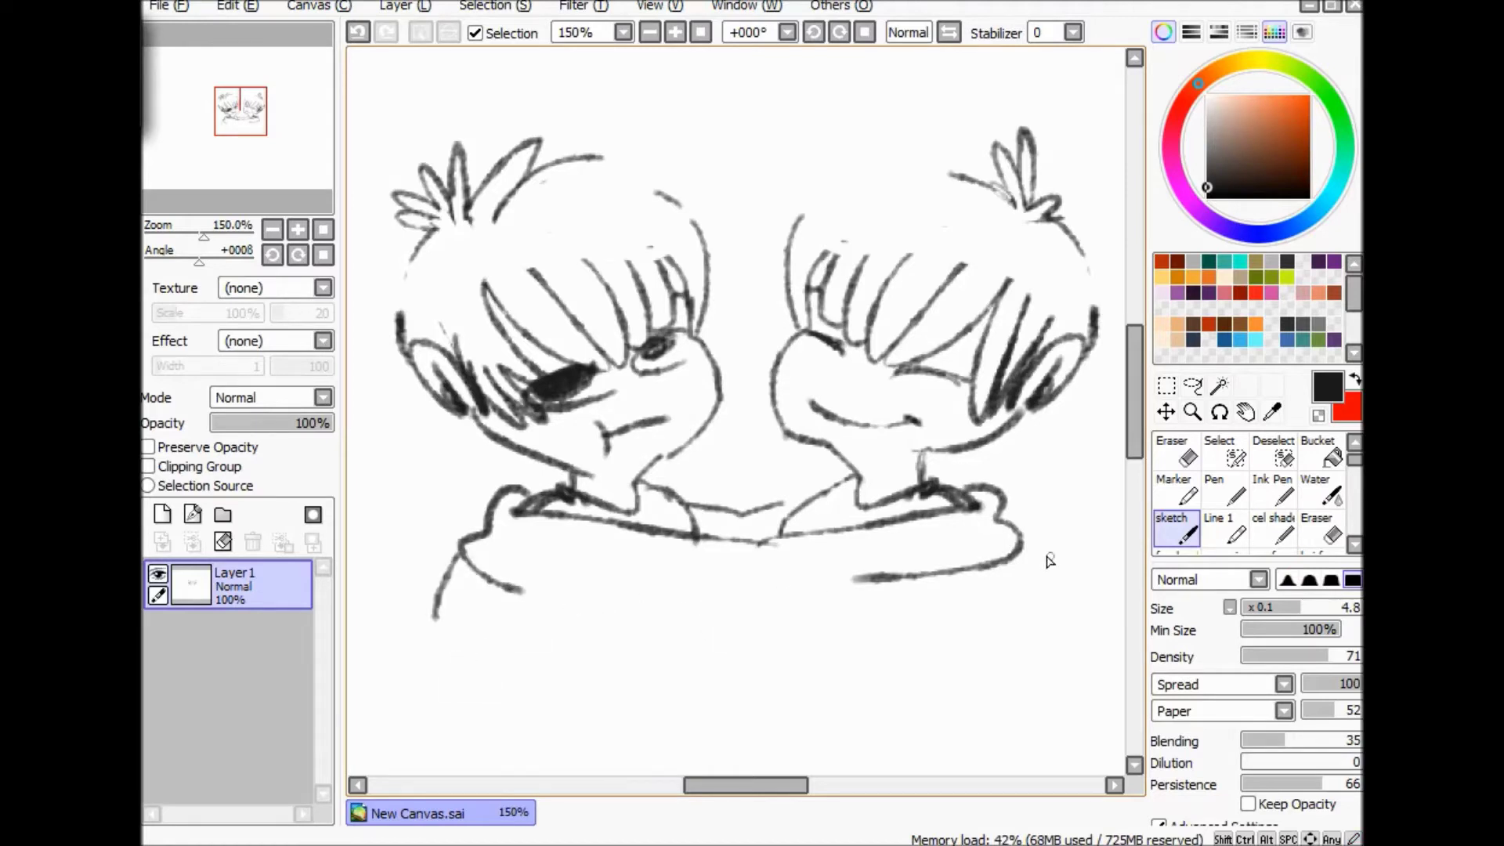
pyautogui.moveTo(1018, 551); pyautogui.dragTo(1059, 605)
# Draw the frowning character's bent arm with a rounded sleeve and clenched hand, and add the scarf fold at the shoulder.
pyautogui.moveTo(530, 619)
pyautogui.mouseDown()
pyautogui.moveTo(627, 564)
pyautogui.moveTo(655, 623)
pyautogui.mouseUp()
pyautogui.moveTo(631, 563); pyautogui.dragTo(662, 574)
pyautogui.moveTo(646, 596)
pyautogui.mouseDown()
pyautogui.moveTo(683, 609)
pyautogui.moveTo(552, 690)
pyautogui.mouseUp()
pyautogui.moveTo(436, 635)
pyautogui.mouseDown()
pyautogui.moveTo(470, 689)
pyautogui.moveTo(501, 692)
pyautogui.mouseUp()
pyautogui.moveTo(517, 511); pyautogui.dragTo(506, 582)
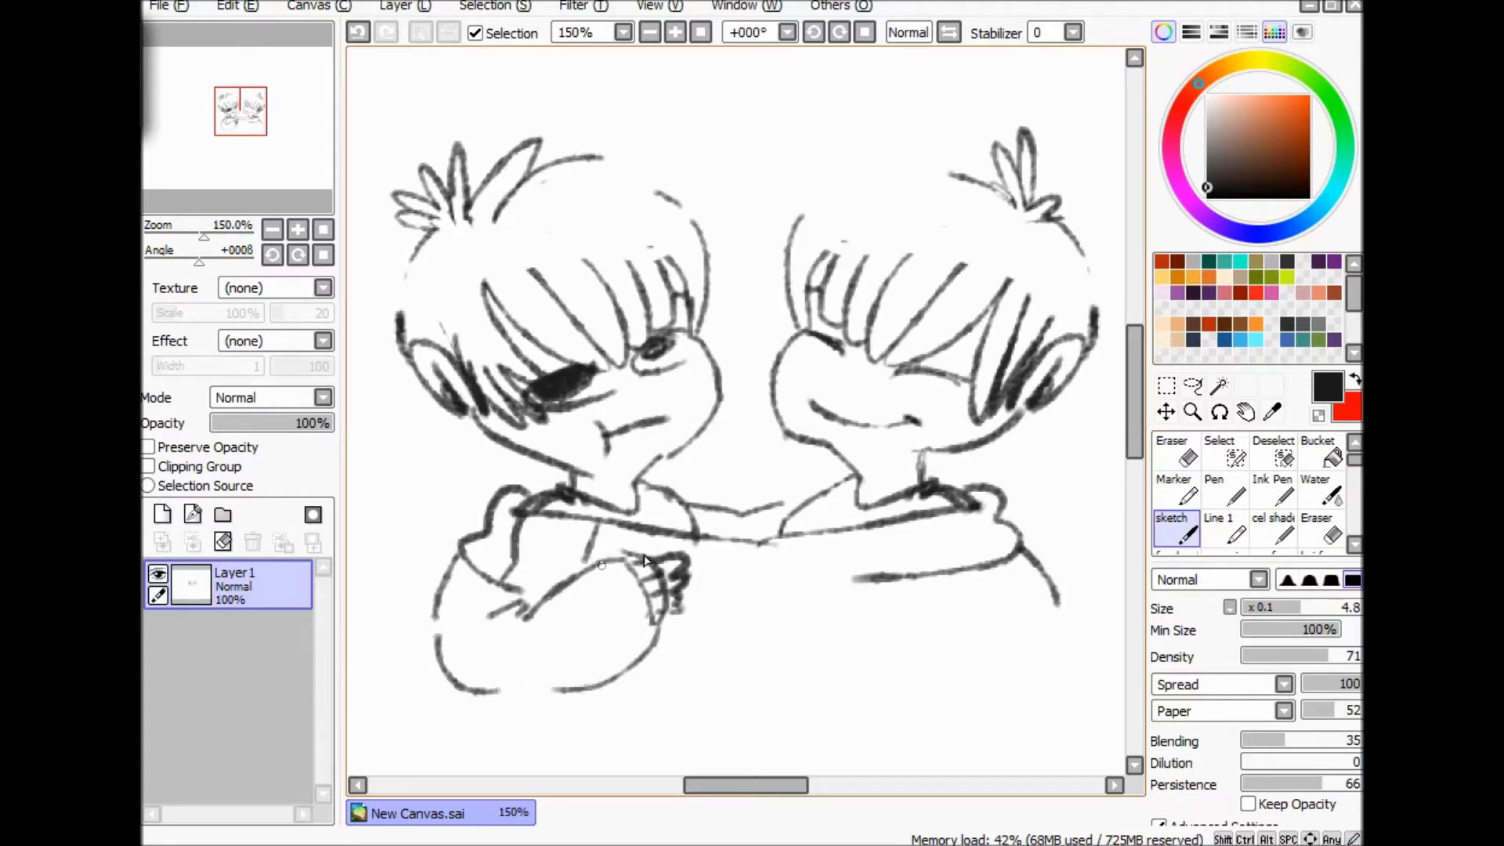
# Draw the crosswise stripe lines on the scarf between the frowning character's hand and the smiling character's shoulder.
pyautogui.moveTo(717, 547); pyautogui.dragTo(717, 597)
pyautogui.moveTo(846, 537); pyautogui.dragTo(849, 581)
pyautogui.moveTo(945, 515); pyautogui.dragTo(961, 570)
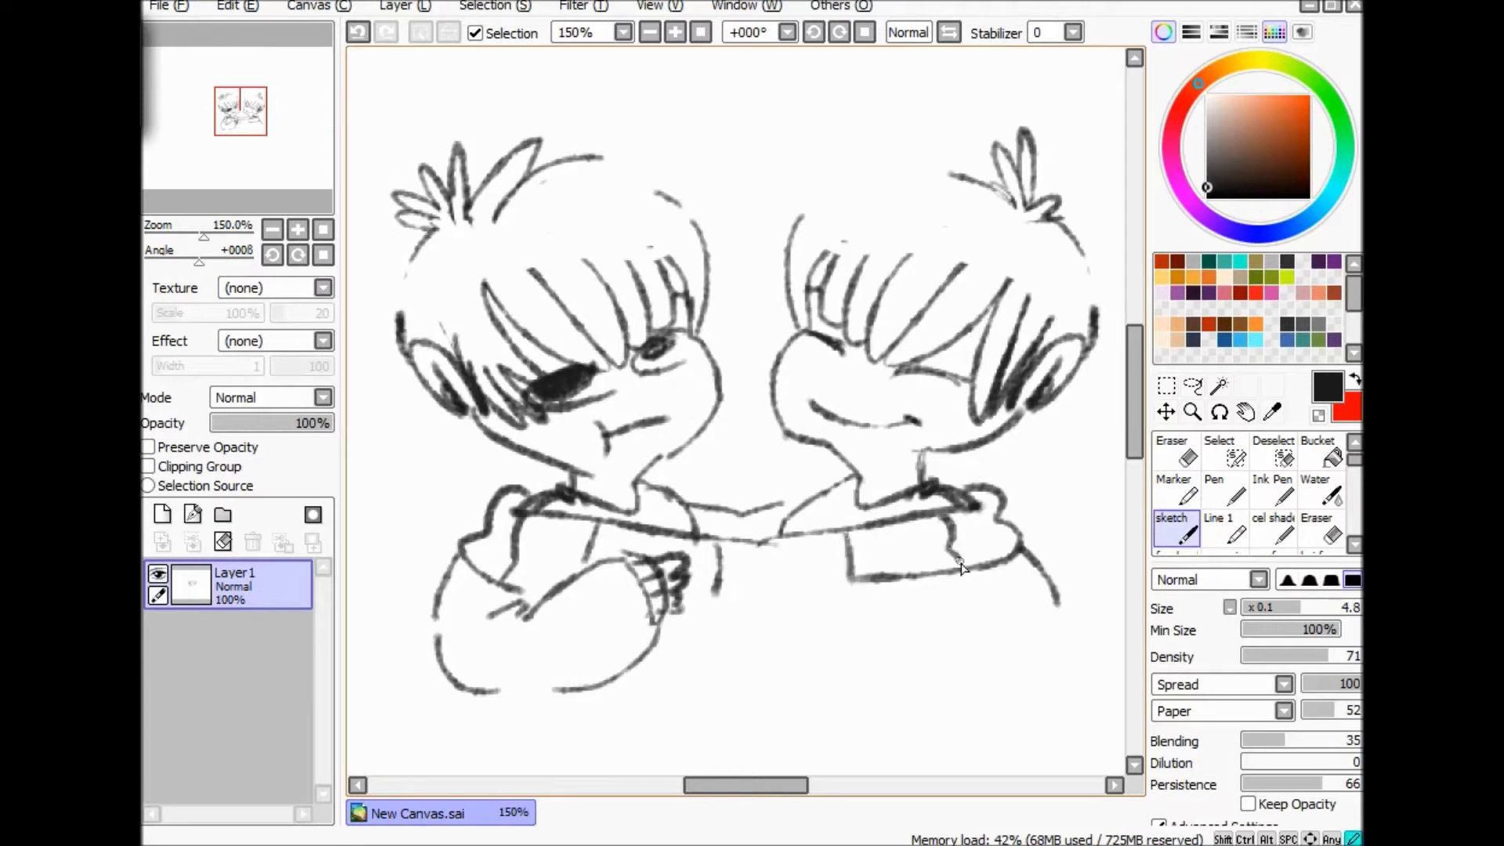
# Draw the smiling character's hand, cuff and rounded sleeve, and hatch the back of the scarf between the necks.
pyautogui.moveTo(841, 604)
pyautogui.mouseDown()
pyautogui.moveTo(785, 610)
pyautogui.moveTo(808, 665)
pyautogui.moveTo(842, 646)
pyautogui.mouseUp()
pyautogui.moveTo(834, 629); pyautogui.dragTo(1000, 596)
pyautogui.moveTo(827, 667); pyautogui.dragTo(1002, 704)
pyautogui.moveTo(1056, 602)
pyautogui.mouseDown()
pyautogui.moveTo(1059, 653)
pyautogui.moveTo(1026, 690)
pyautogui.mouseUp()
pyautogui.moveTo(1064, 613)
pyautogui.mouseDown()
pyautogui.moveTo(1027, 695)
pyautogui.moveTo(1005, 704)
pyautogui.mouseUp()
pyautogui.moveTo(953, 598); pyautogui.dragTo(971, 581)
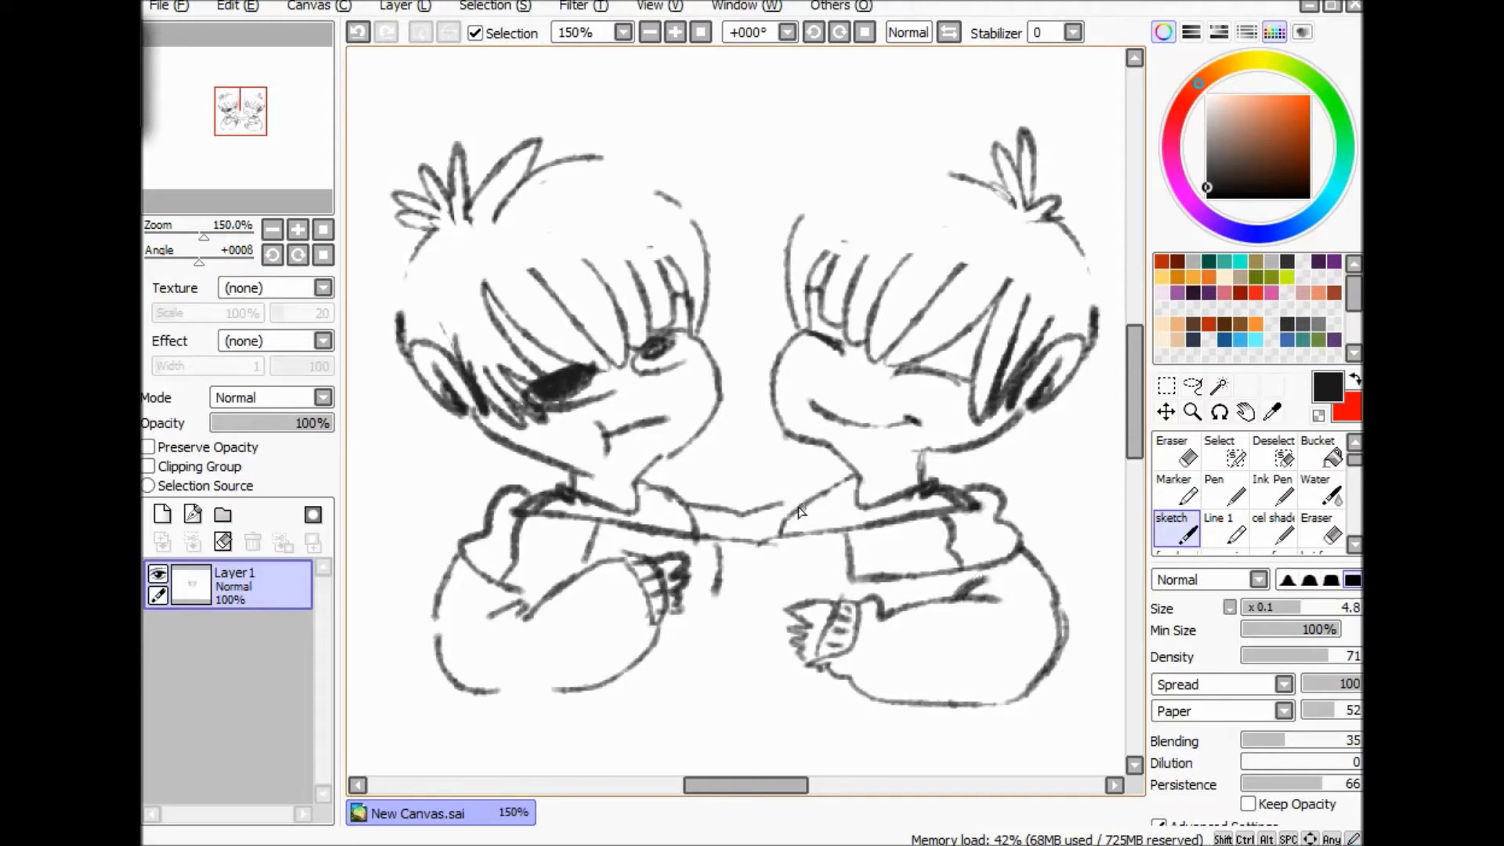
pyautogui.moveTo(769, 507); pyautogui.dragTo(822, 495)
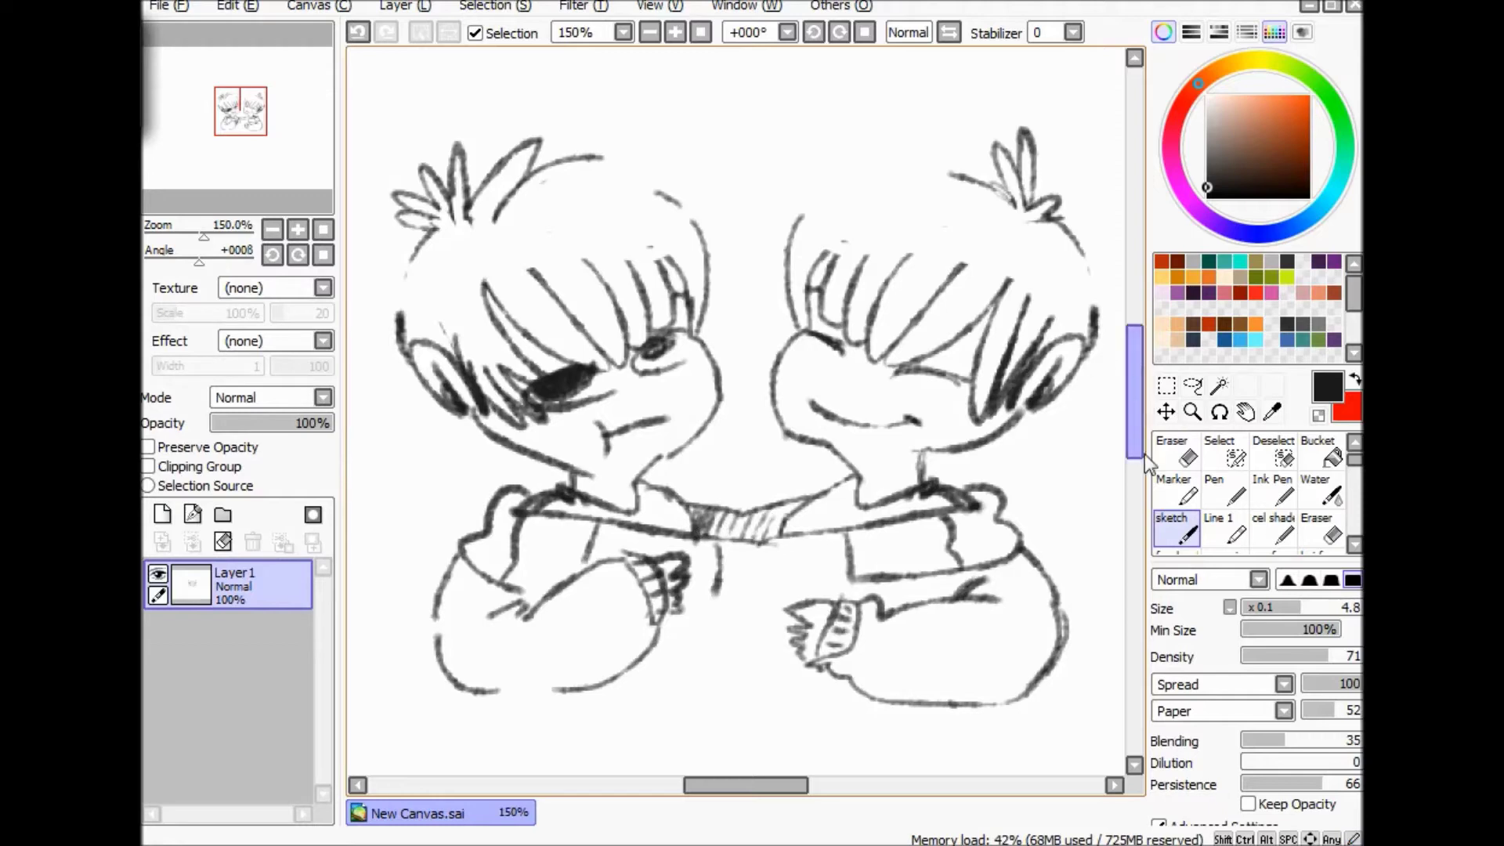
# Draw the outer torso lines below both characters' arms and the scarf's lower edge between them.
pyautogui.moveTo(1135, 447); pyautogui.dragTo(1135, 514)
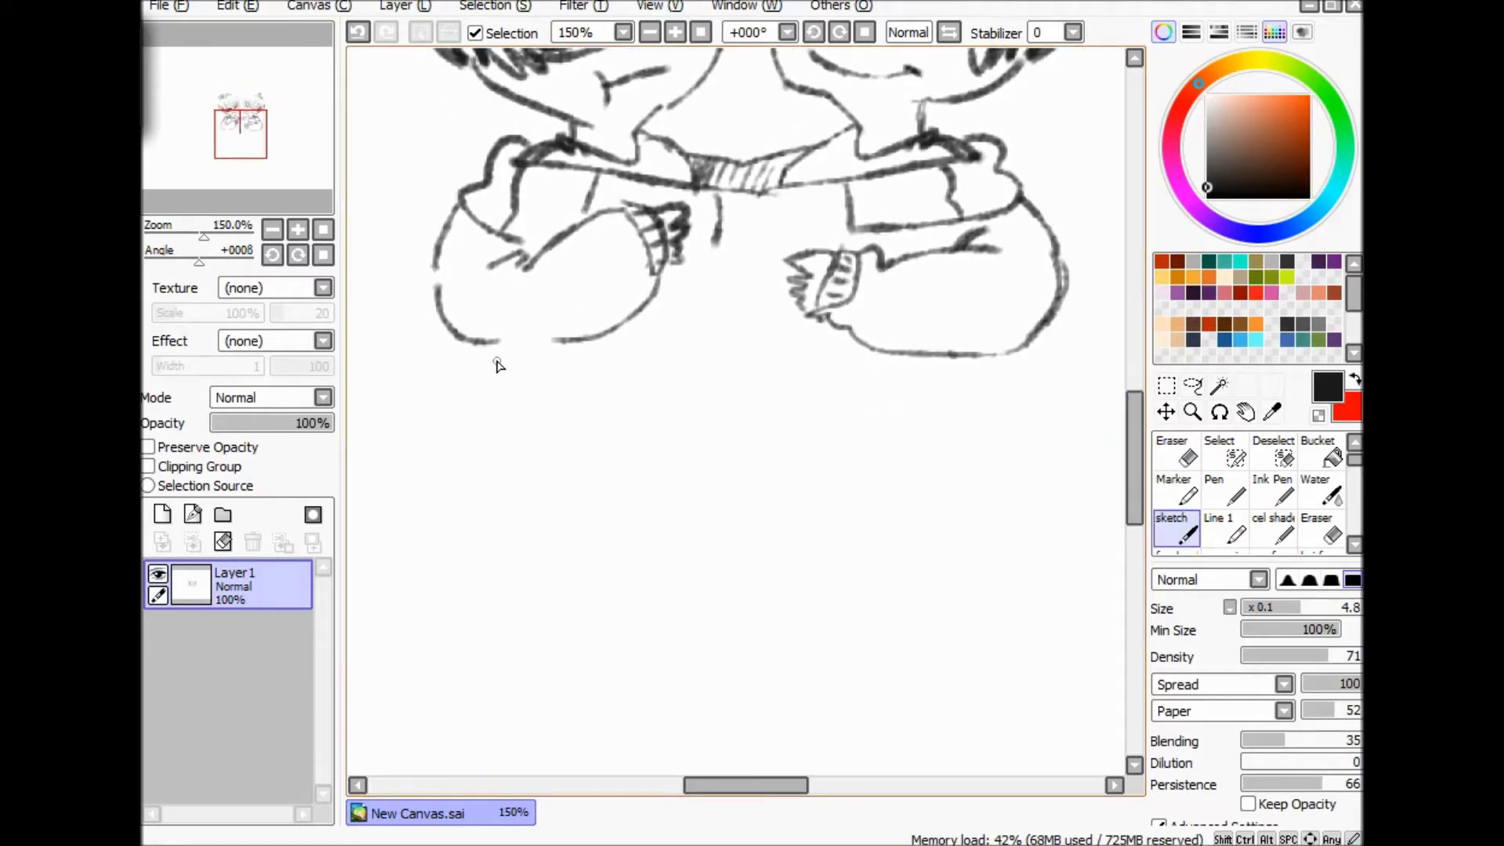
pyautogui.moveTo(491, 390); pyautogui.dragTo(515, 472)
pyautogui.moveTo(1006, 359); pyautogui.dragTo(974, 449)
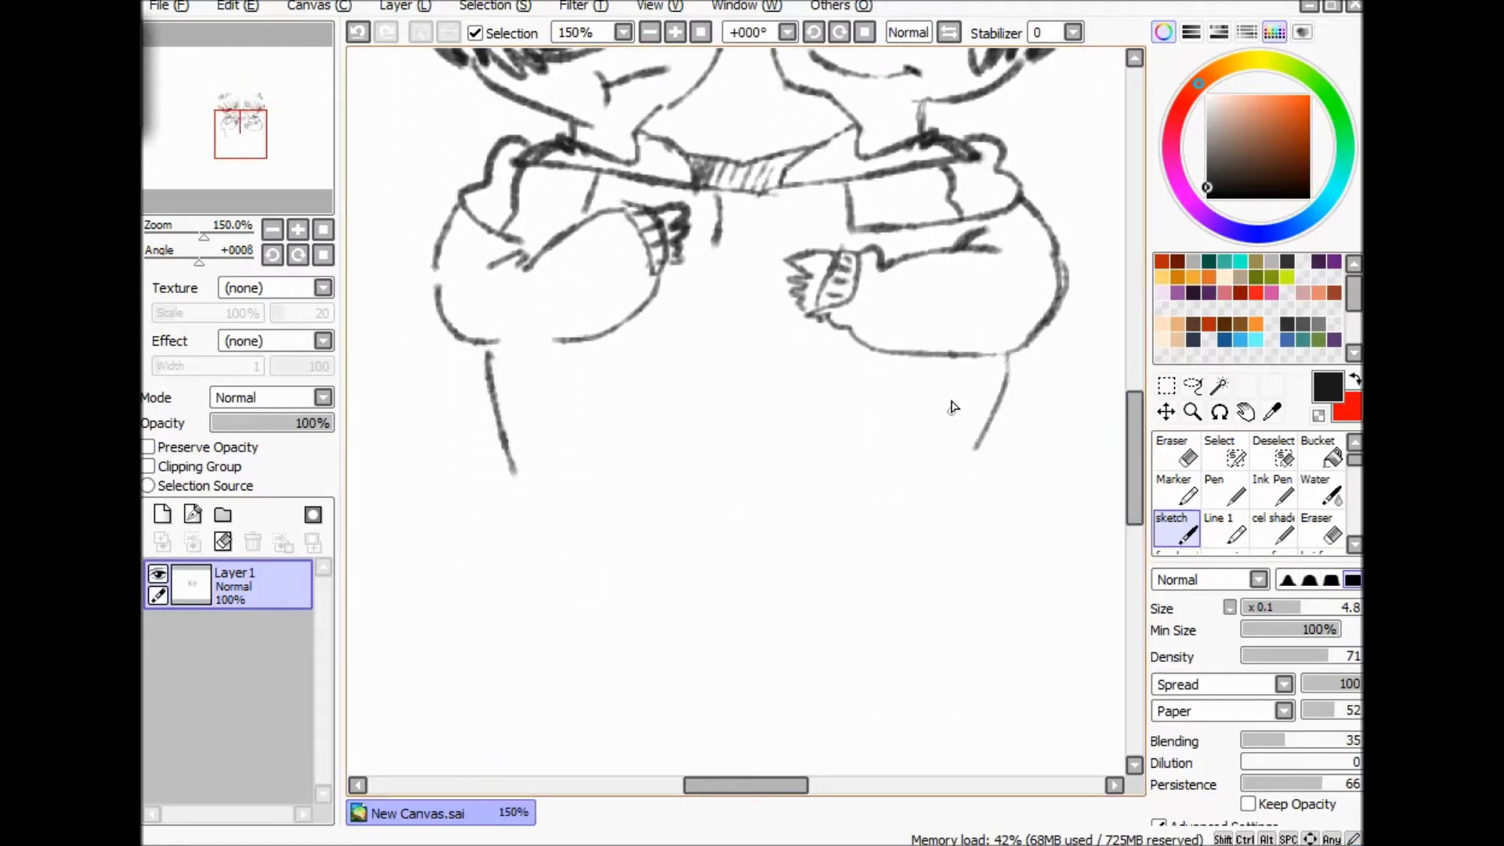
pyautogui.moveTo(686, 248); pyautogui.dragTo(971, 227)
# Move the whole drawing down so the torsos meet the canvas's bottom edge.
pyautogui.moveTo(1133, 489); pyautogui.dragTo(1136, 418)
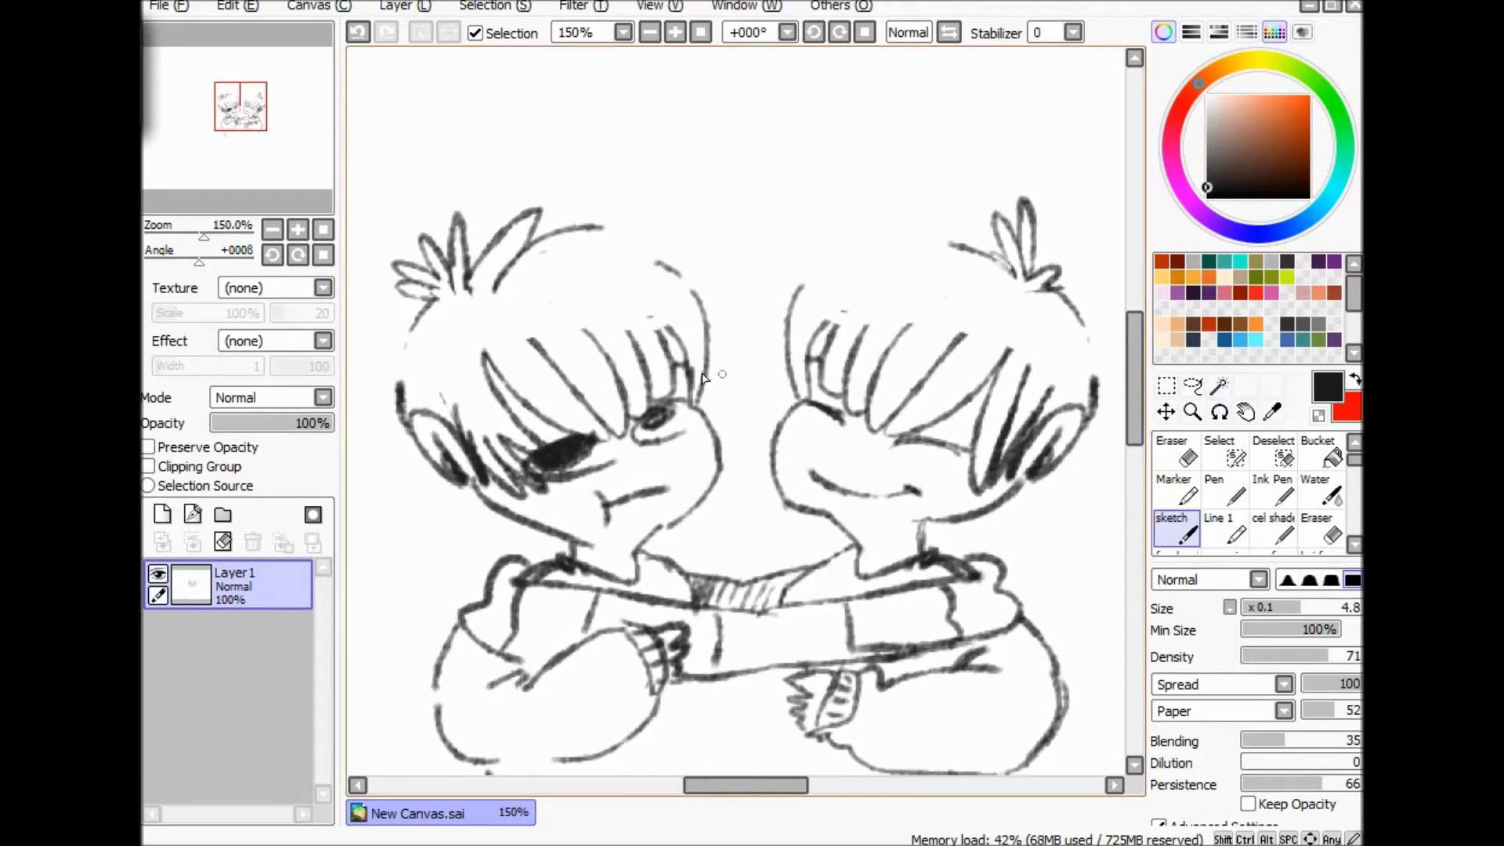
pyautogui.click(704, 32)
pyautogui.click(1165, 412)
pyautogui.moveTo(912, 403); pyautogui.dragTo(900, 604)
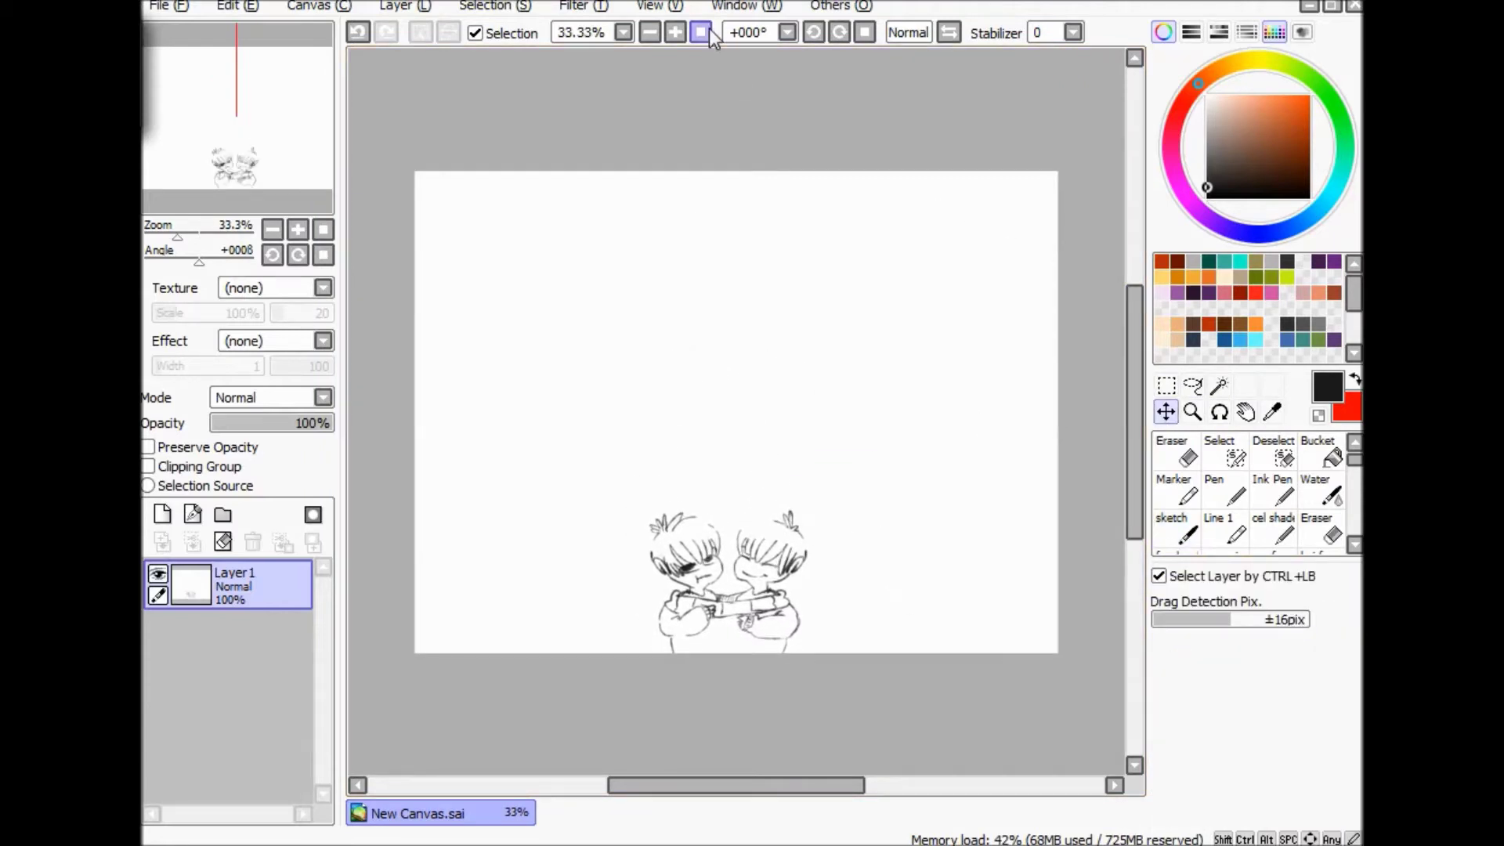
# Crop the canvas to a rectangular selection around both characters and clear the selection.
pyautogui.click(675, 32)
pyautogui.click(676, 32)
pyautogui.moveTo(1134, 445); pyautogui.dragTo(1135, 509)
pyautogui.click(1167, 388)
pyautogui.moveTo(975, 120); pyautogui.dragTo(460, 713)
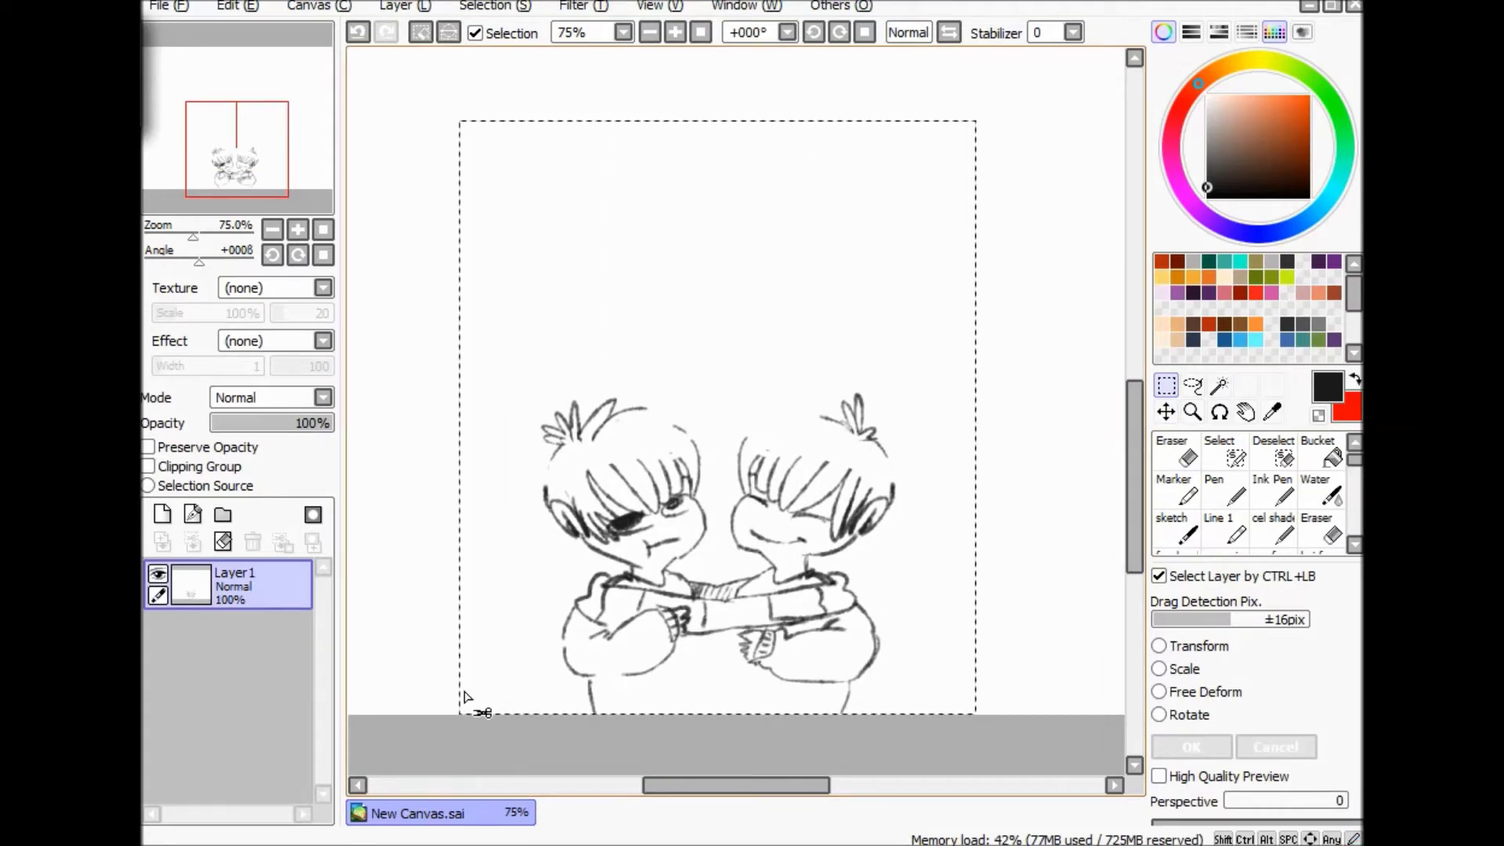
pyautogui.click(309, 6)
pyautogui.click(352, 92)
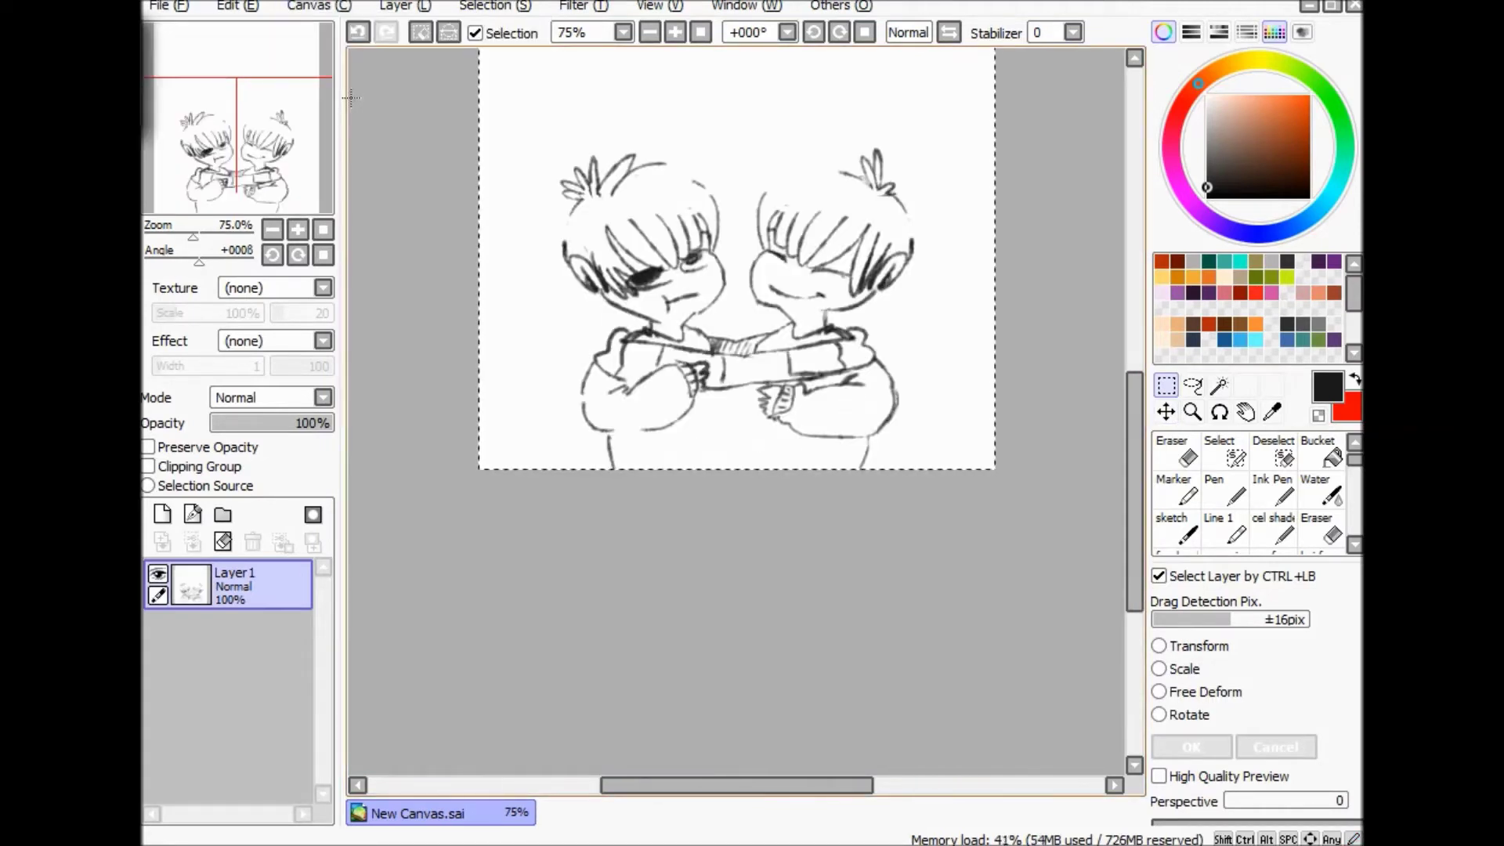
pyautogui.hotkey('ctrl', 'd')
# Add a new layer beneath Layer1 and apply the Fringe effect to it.
pyautogui.click(675, 32)
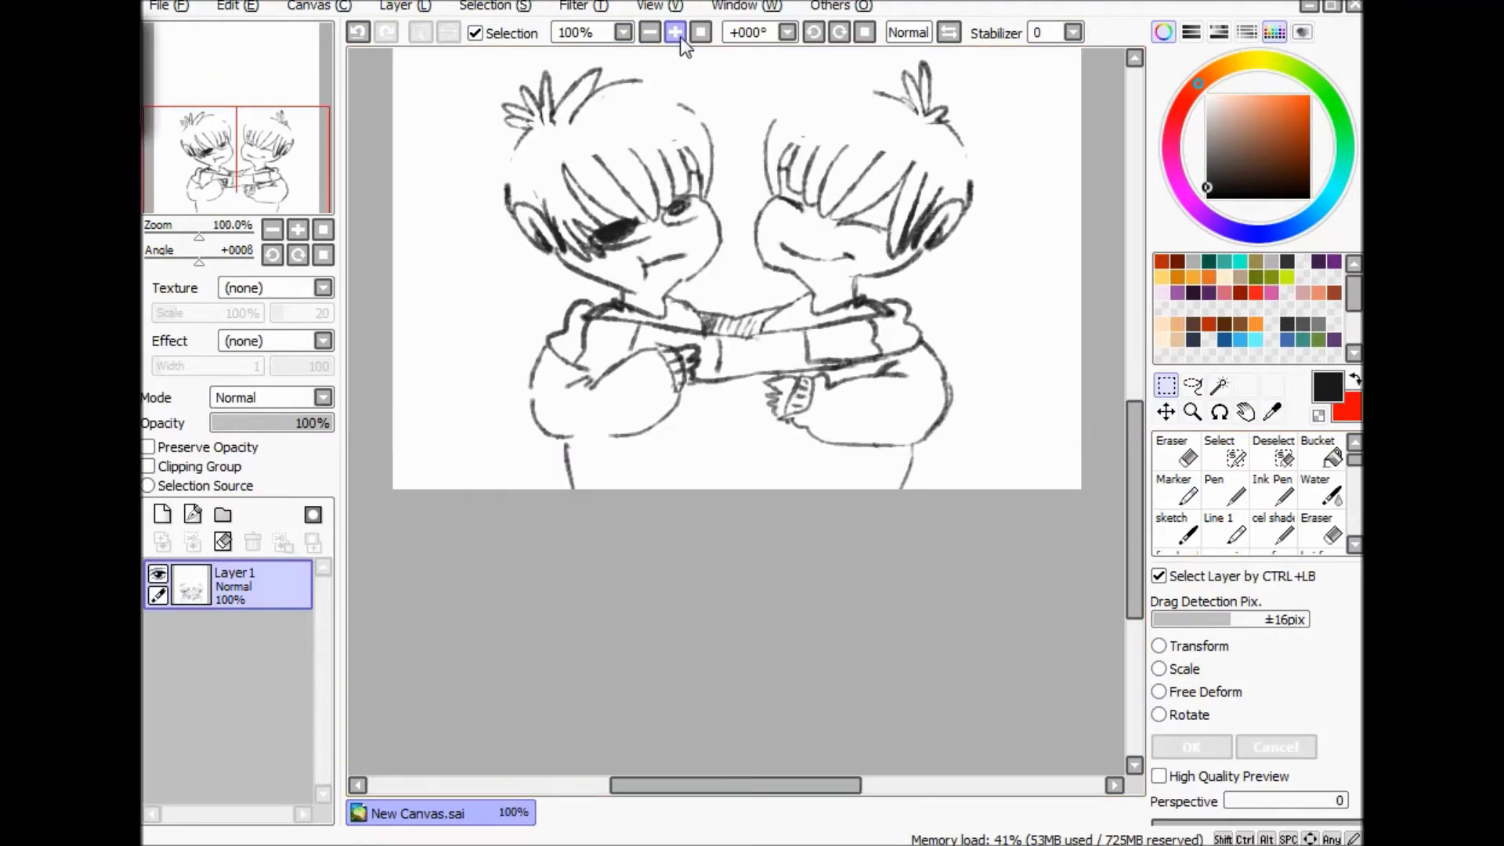
pyautogui.click(680, 37)
pyautogui.click(1177, 493)
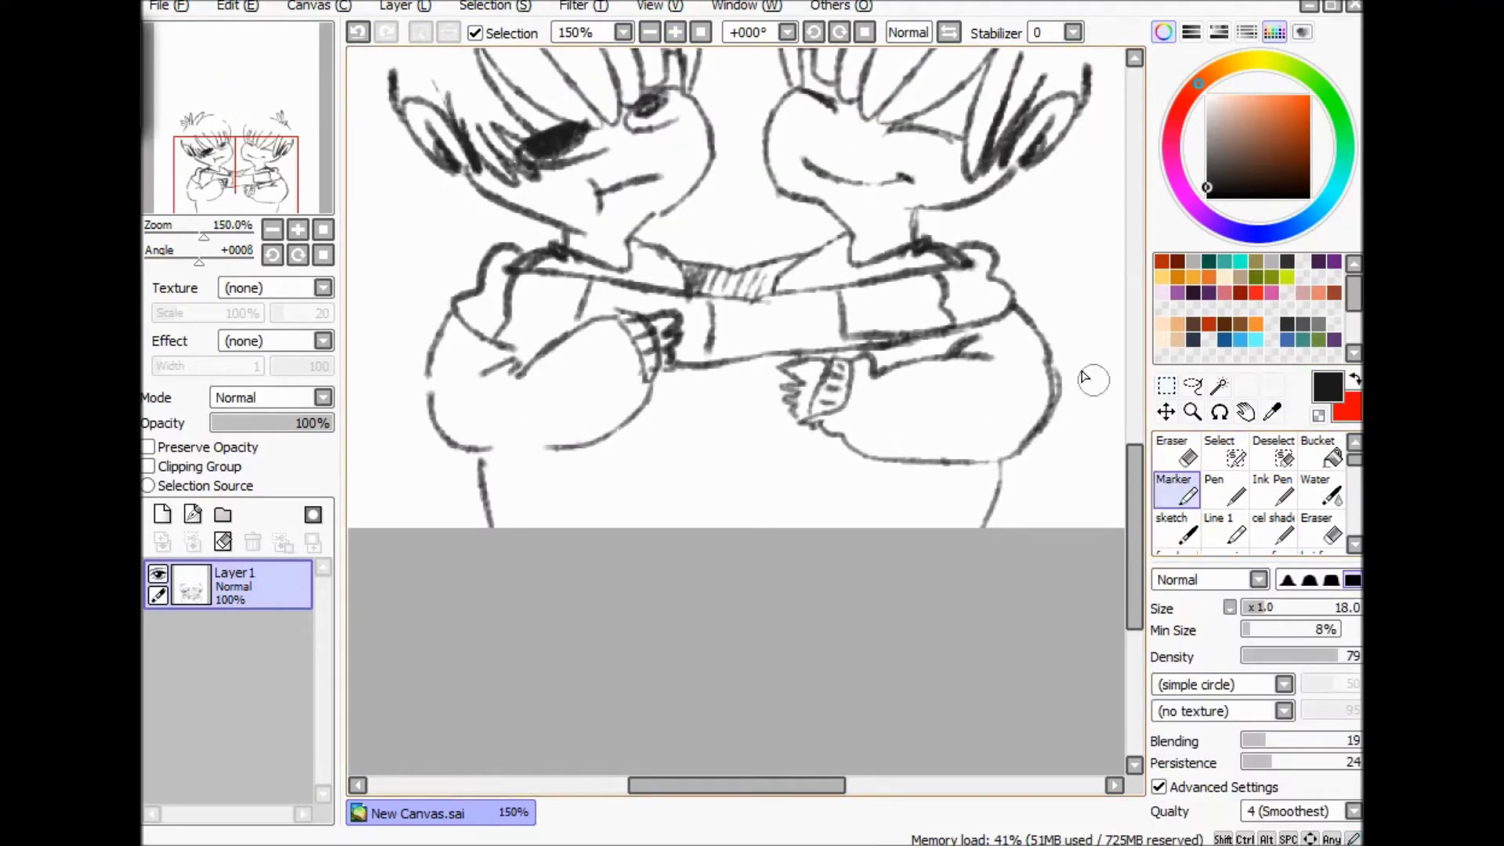
pyautogui.click(1178, 529)
pyautogui.moveTo(1135, 568)
pyautogui.mouseDown()
pyautogui.moveTo(1125, 482)
pyautogui.moveTo(1127, 533)
pyautogui.mouseUp()
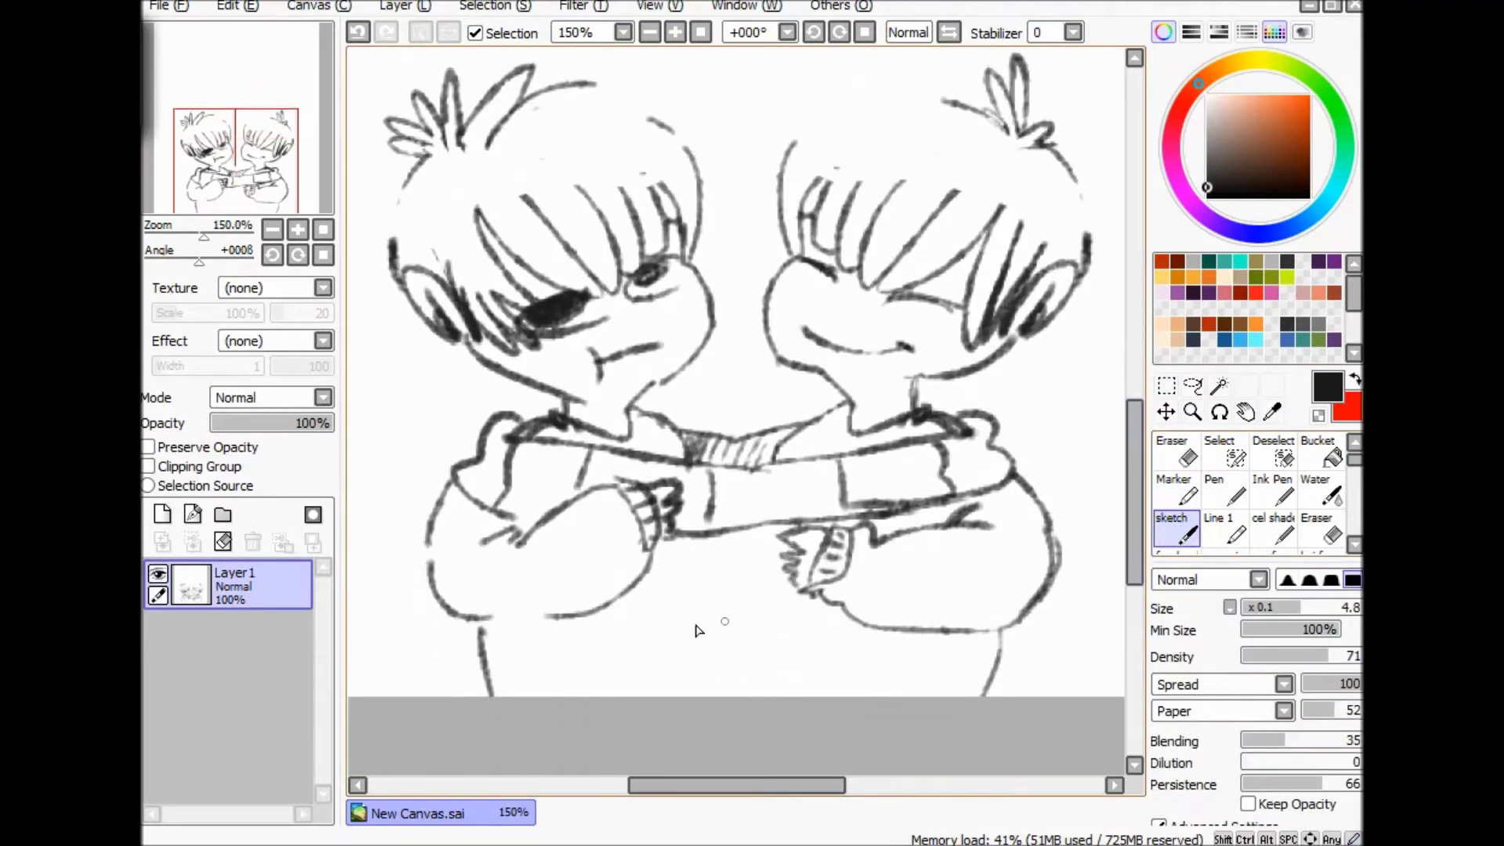
pyautogui.click(162, 514)
pyautogui.moveTo(235, 589); pyautogui.dragTo(243, 655)
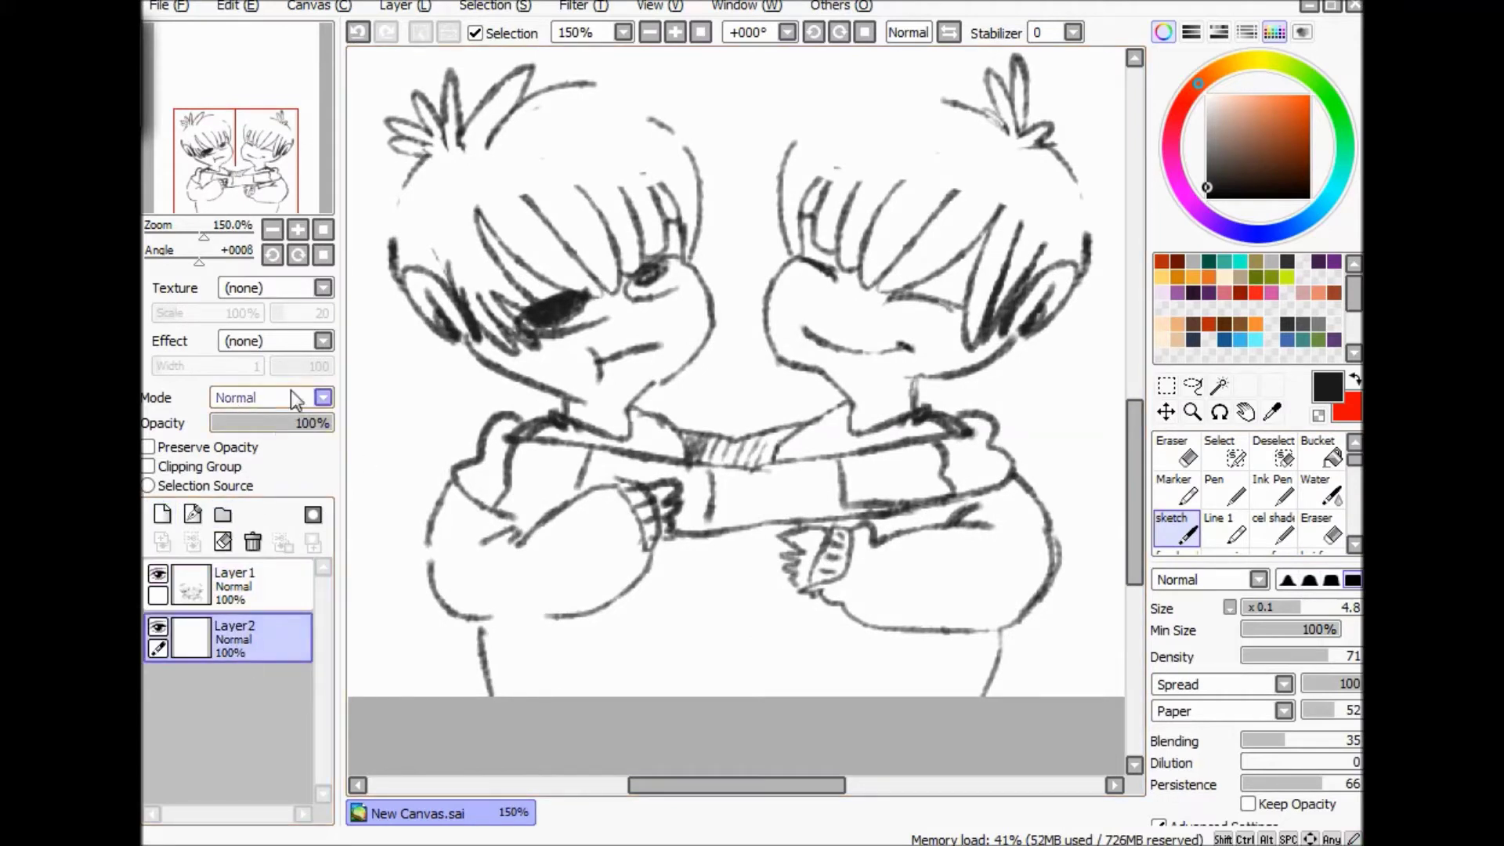
pyautogui.click(317, 342)
pyautogui.click(310, 379)
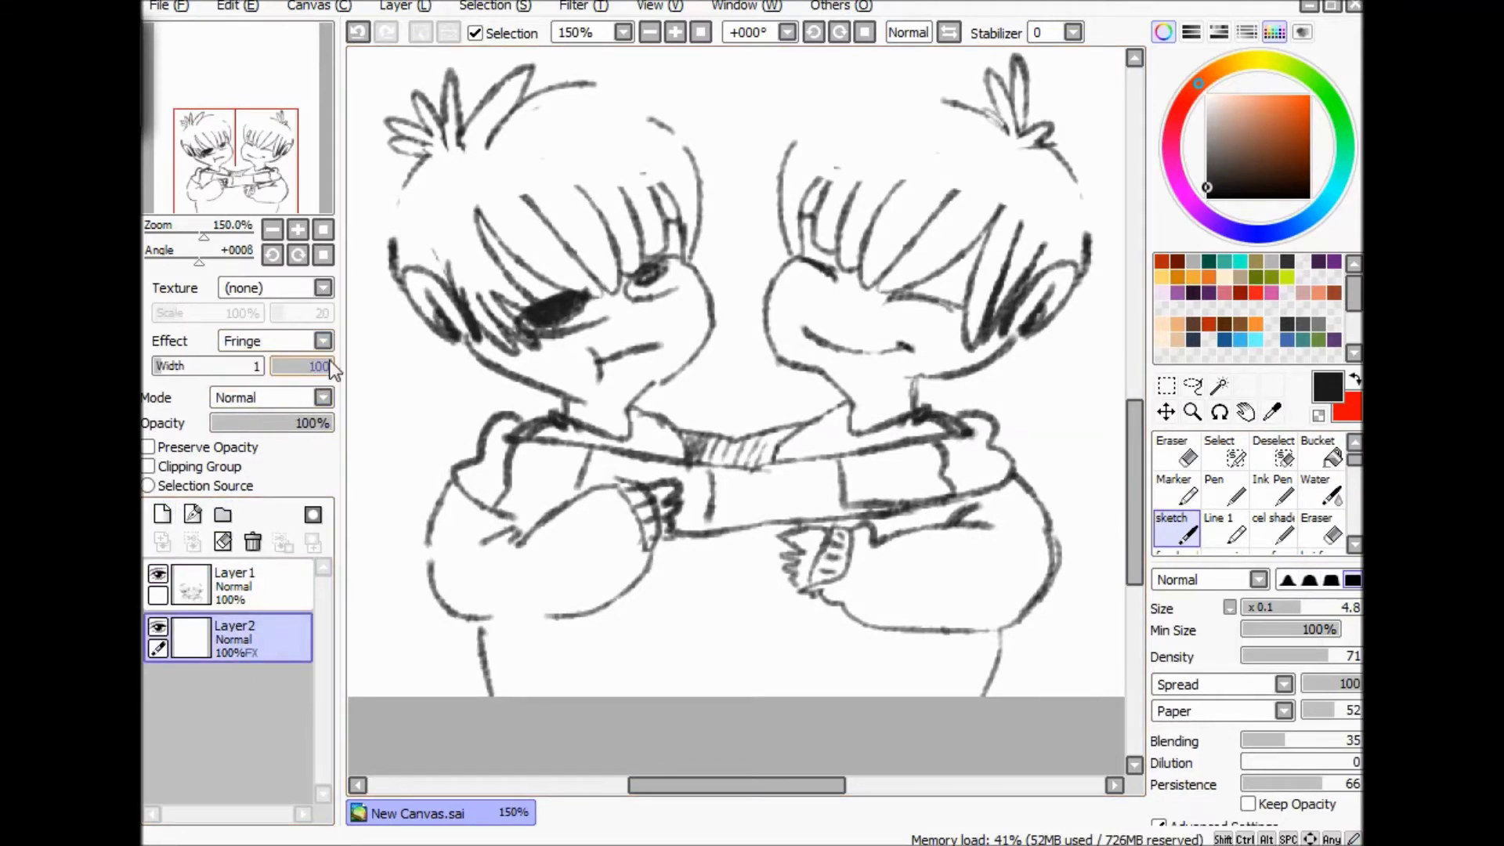
# Paint the frowning character's hair dark brown with the Marker at size 11, leaving an unpainted highlight across the crown.
pyautogui.click(947, 33)
pyautogui.click(1196, 326)
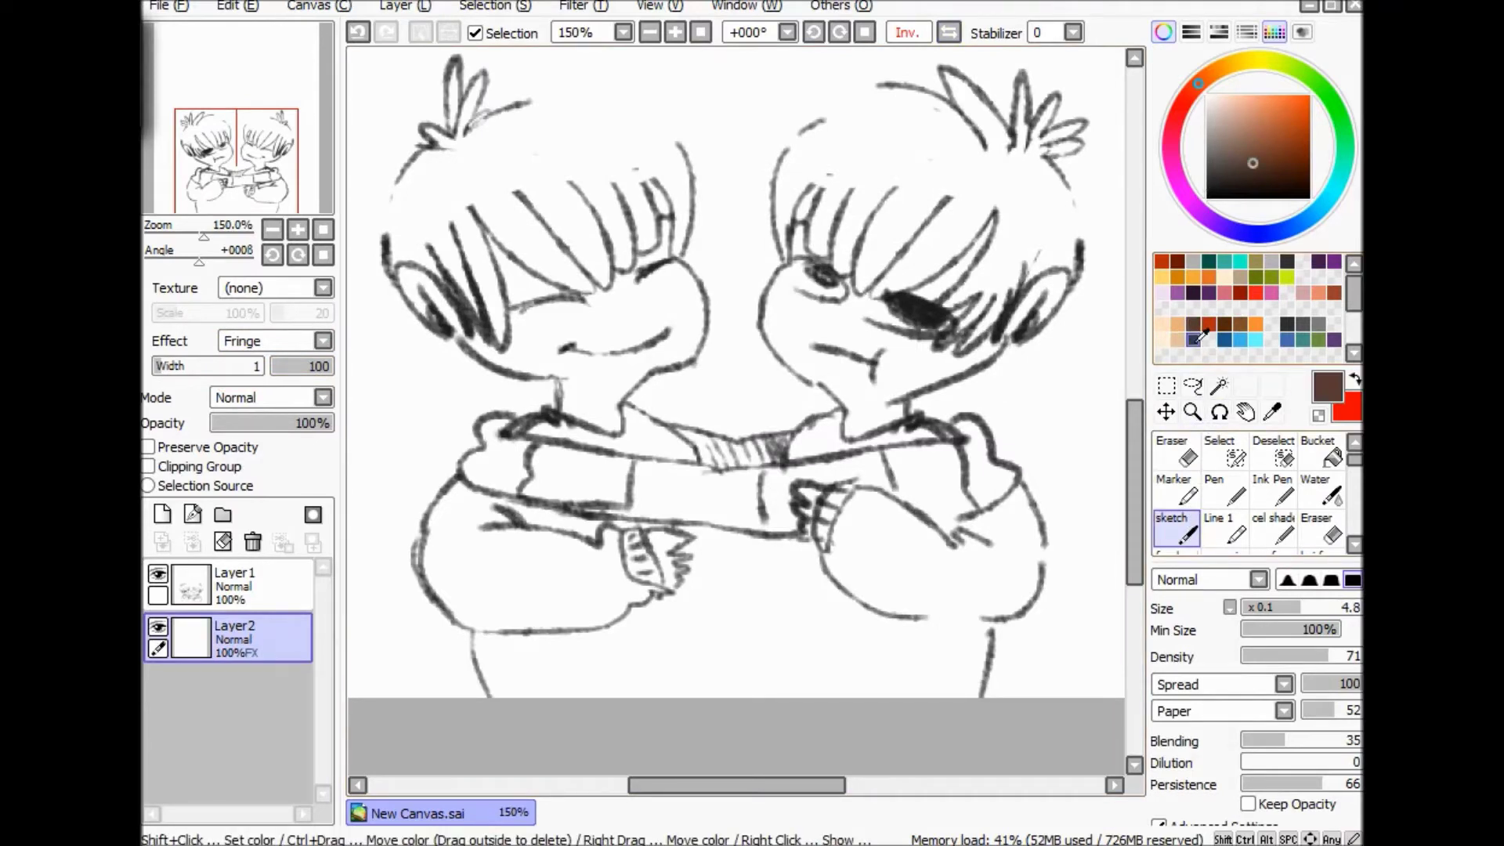
pyautogui.click(1174, 489)
pyautogui.moveTo(1263, 608); pyautogui.dragTo(1257, 607)
pyautogui.moveTo(1003, 255)
pyautogui.mouseDown()
pyautogui.moveTo(939, 307)
pyautogui.moveTo(1047, 192)
pyautogui.mouseUp()
pyautogui.moveTo(1035, 102)
pyautogui.mouseDown()
pyautogui.moveTo(1080, 145)
pyautogui.moveTo(1029, 163)
pyautogui.moveTo(1023, 120)
pyautogui.moveTo(965, 339)
pyautogui.moveTo(1017, 275)
pyautogui.moveTo(1075, 249)
pyautogui.moveTo(1043, 152)
pyautogui.moveTo(1075, 237)
pyautogui.moveTo(980, 315)
pyautogui.moveTo(1012, 262)
pyautogui.moveTo(989, 296)
pyautogui.moveTo(1030, 145)
pyautogui.mouseUp()
pyautogui.moveTo(1033, 202)
pyautogui.mouseDown()
pyautogui.moveTo(1031, 233)
pyautogui.moveTo(1064, 249)
pyautogui.moveTo(929, 251)
pyautogui.moveTo(875, 292)
pyautogui.moveTo(993, 189)
pyautogui.mouseUp()
pyautogui.moveTo(952, 205)
pyautogui.mouseDown()
pyautogui.moveTo(860, 292)
pyautogui.moveTo(893, 205)
pyautogui.moveTo(838, 270)
pyautogui.moveTo(844, 212)
pyautogui.moveTo(819, 200)
pyautogui.moveTo(811, 249)
pyautogui.mouseUp()
pyautogui.moveTo(910, 160)
pyautogui.mouseDown()
pyautogui.moveTo(894, 234)
pyautogui.moveTo(918, 207)
pyautogui.mouseUp()
pyautogui.moveTo(808, 201); pyautogui.dragTo(796, 213)
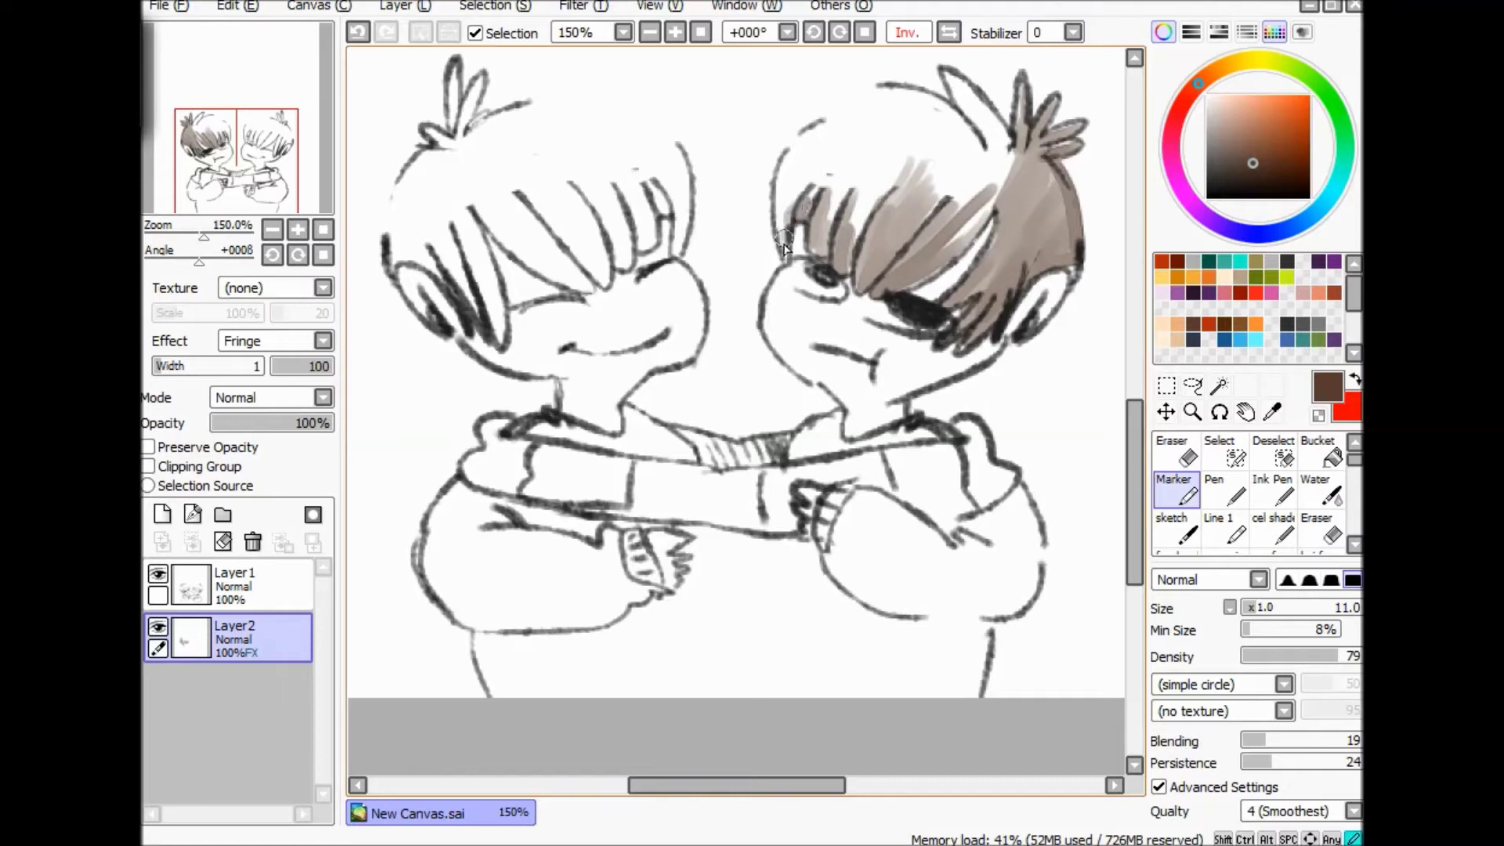
pyautogui.moveTo(781, 205)
pyautogui.mouseDown()
pyautogui.moveTo(812, 181)
pyautogui.moveTo(806, 222)
pyautogui.moveTo(852, 181)
pyautogui.moveTo(973, 211)
pyautogui.moveTo(934, 177)
pyautogui.moveTo(976, 174)
pyautogui.moveTo(942, 269)
pyautogui.moveTo(956, 263)
pyautogui.moveTo(1002, 146)
pyautogui.moveTo(911, 215)
pyautogui.moveTo(936, 138)
pyautogui.moveTo(885, 141)
pyautogui.mouseUp()
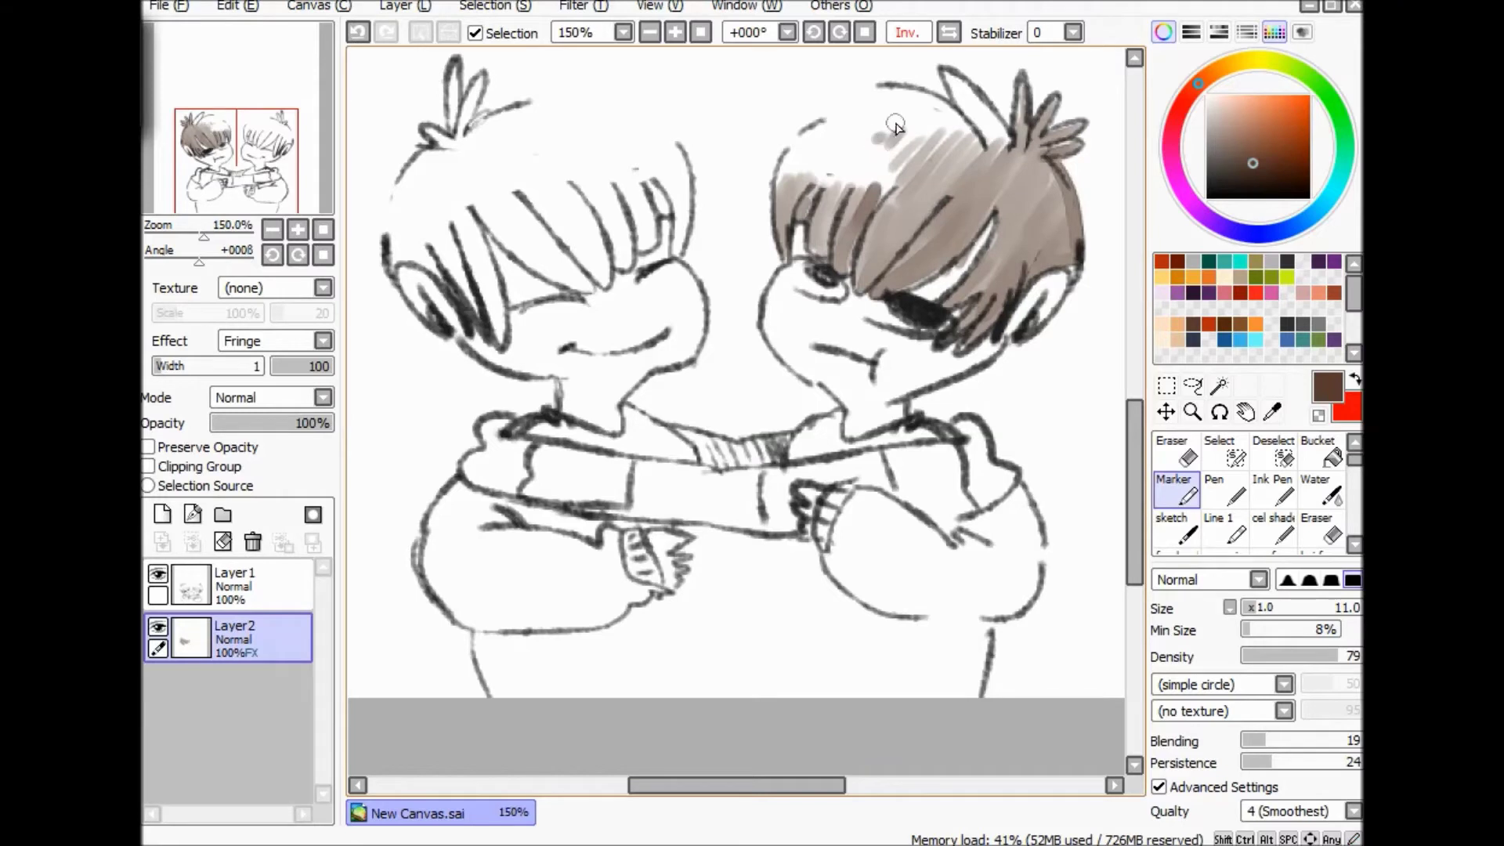
# Paint the smiling character's hair and tuft dark slate blue with the Marker, leaving a highlight across the crown.
pyautogui.click(907, 32)
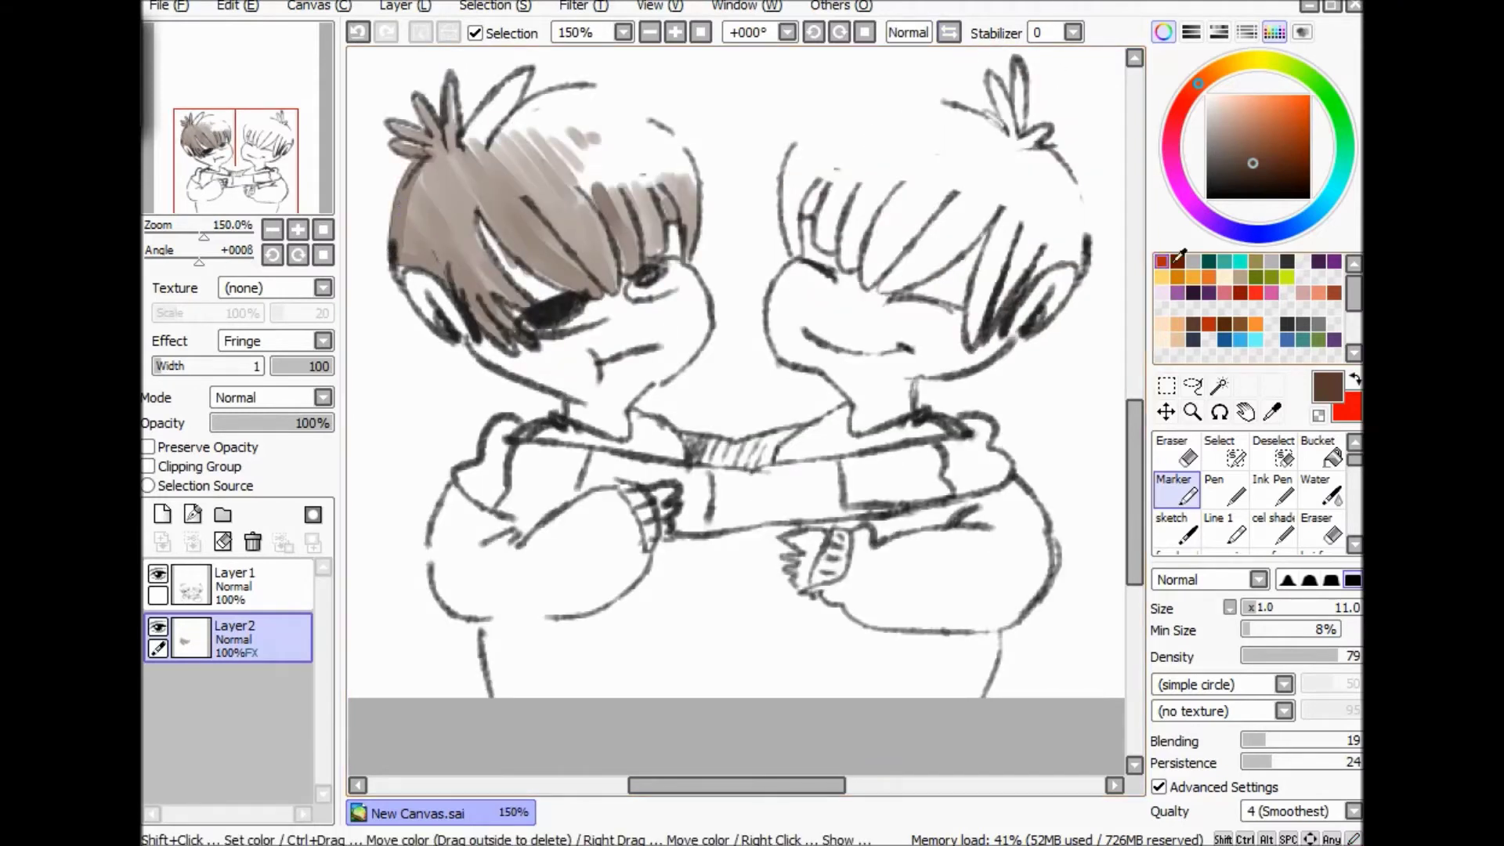
pyautogui.click(1194, 339)
pyautogui.moveTo(995, 259)
pyautogui.mouseDown()
pyautogui.moveTo(1000, 216)
pyautogui.moveTo(1007, 249)
pyautogui.moveTo(969, 339)
pyautogui.moveTo(1040, 266)
pyautogui.moveTo(1082, 250)
pyautogui.moveTo(1067, 256)
pyautogui.moveTo(1057, 168)
pyautogui.mouseUp()
pyautogui.moveTo(1005, 93); pyautogui.dragTo(1018, 137)
pyautogui.moveTo(1017, 59); pyautogui.dragTo(1034, 151)
pyautogui.moveTo(1003, 202)
pyautogui.mouseDown()
pyautogui.moveTo(950, 252)
pyautogui.moveTo(877, 289)
pyautogui.moveTo(952, 205)
pyautogui.moveTo(940, 223)
pyautogui.moveTo(978, 220)
pyautogui.moveTo(930, 229)
pyautogui.moveTo(866, 276)
pyautogui.moveTo(863, 231)
pyautogui.moveTo(849, 264)
pyautogui.moveTo(827, 191)
pyautogui.moveTo(830, 211)
pyautogui.moveTo(798, 195)
pyautogui.moveTo(794, 240)
pyautogui.moveTo(813, 181)
pyautogui.moveTo(845, 202)
pyautogui.moveTo(788, 210)
pyautogui.moveTo(790, 183)
pyautogui.moveTo(828, 191)
pyautogui.moveTo(860, 224)
pyautogui.moveTo(901, 192)
pyautogui.moveTo(897, 272)
pyautogui.moveTo(991, 148)
pyautogui.moveTo(971, 231)
pyautogui.moveTo(1066, 174)
pyautogui.moveTo(1045, 225)
pyautogui.moveTo(1061, 219)
pyautogui.moveTo(1054, 249)
pyautogui.moveTo(1085, 235)
pyautogui.mouseUp()
pyautogui.moveTo(959, 156)
pyautogui.mouseDown()
pyautogui.moveTo(1016, 143)
pyautogui.moveTo(1014, 220)
pyautogui.moveTo(1006, 136)
pyautogui.moveTo(1024, 128)
pyautogui.moveTo(1031, 152)
pyautogui.moveTo(1022, 200)
pyautogui.moveTo(1058, 163)
pyautogui.moveTo(1045, 249)
pyautogui.moveTo(982, 193)
pyautogui.moveTo(995, 184)
pyautogui.moveTo(877, 266)
pyautogui.mouseUp()
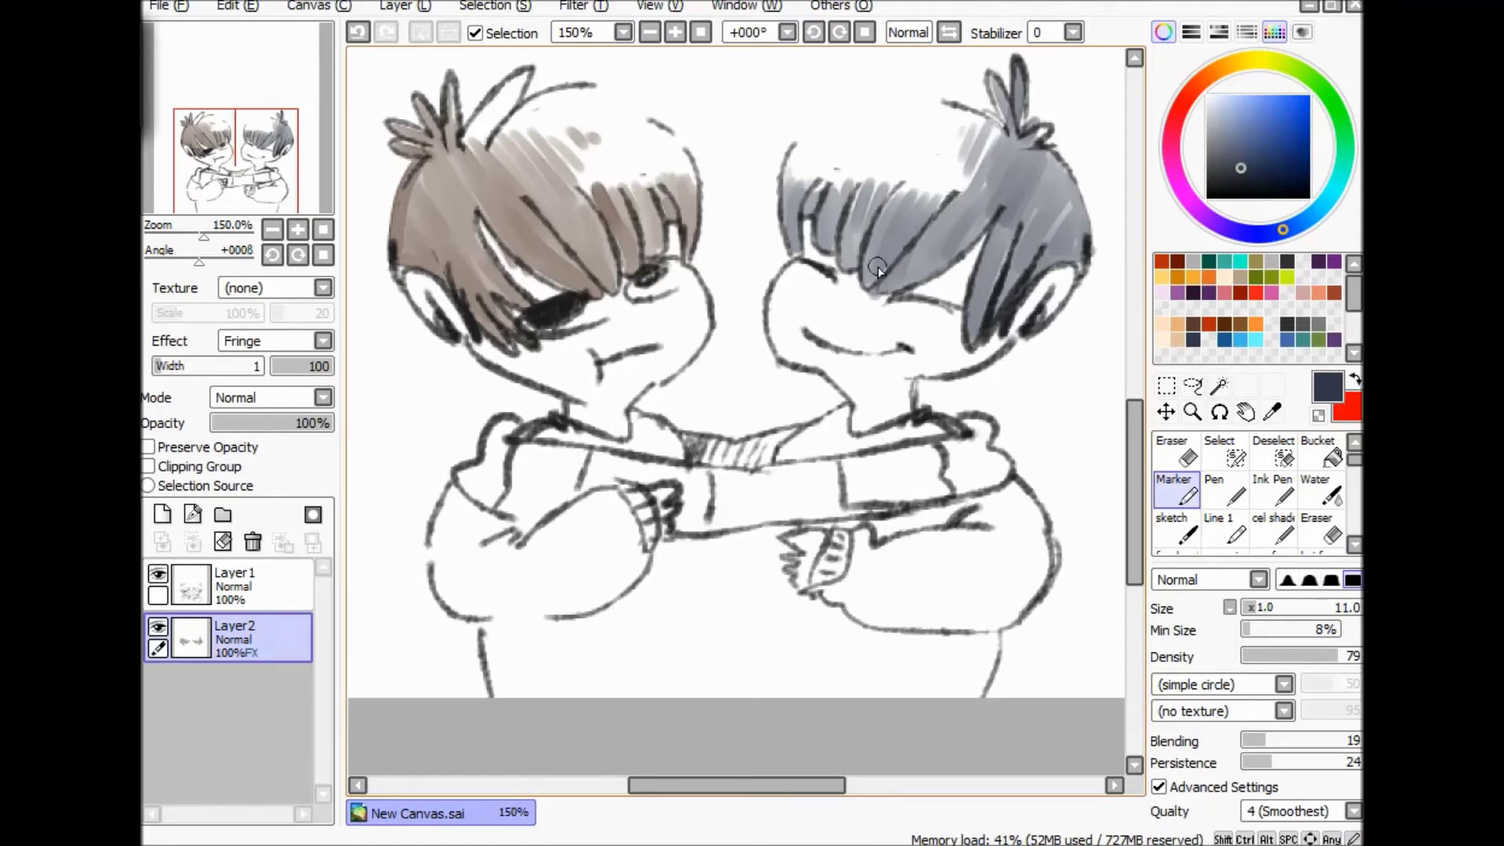
pyautogui.moveTo(974, 171)
pyautogui.mouseDown()
pyautogui.moveTo(986, 126)
pyautogui.moveTo(935, 143)
pyautogui.mouseUp()
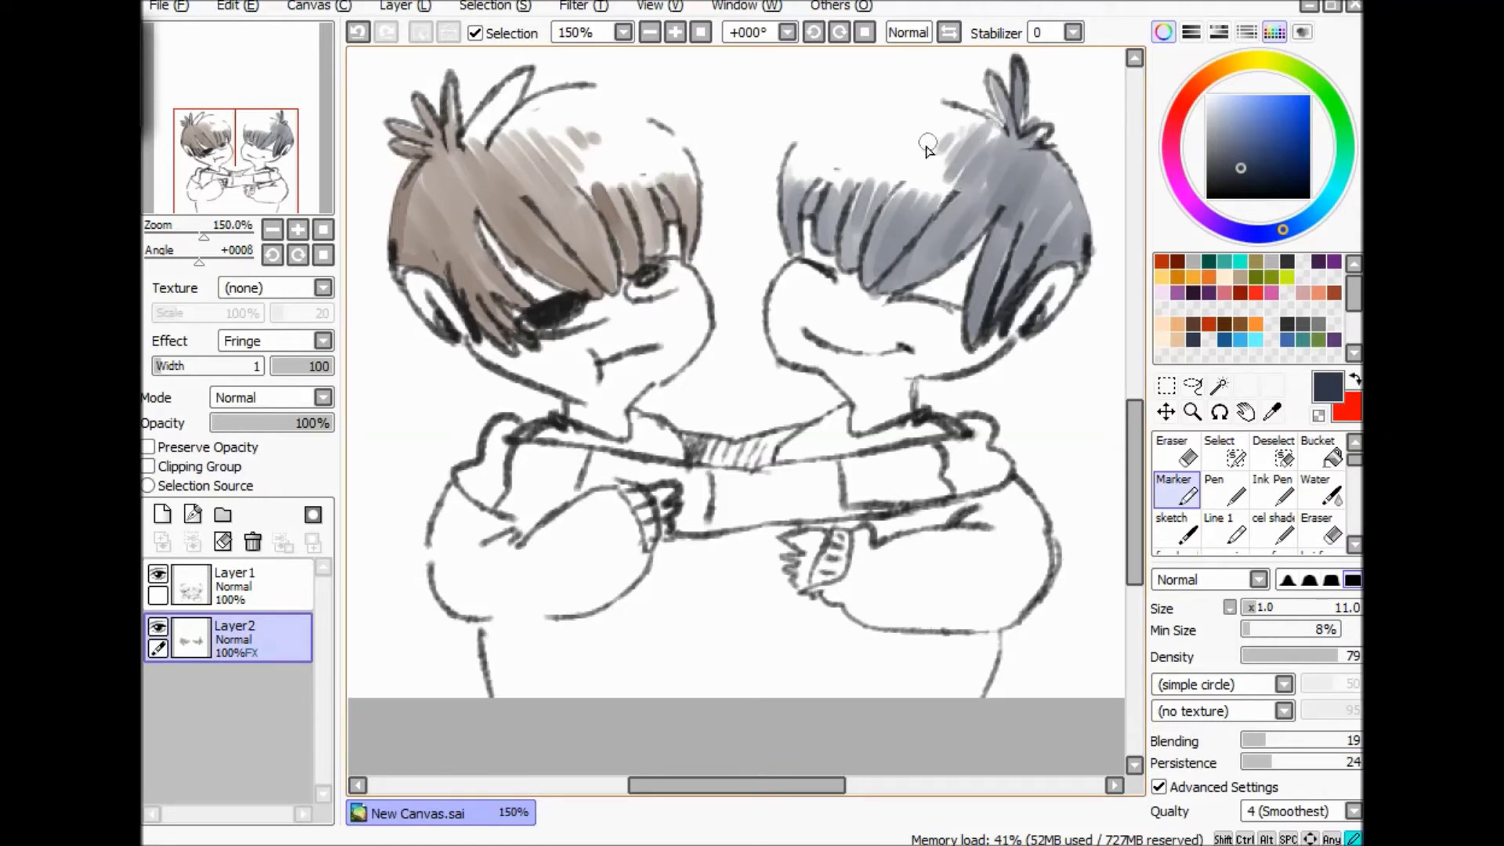
# Fill the unpainted tuft strand on the frowning character's head with the dark brown hair colour.
pyautogui.click(949, 32)
pyautogui.click(1208, 323)
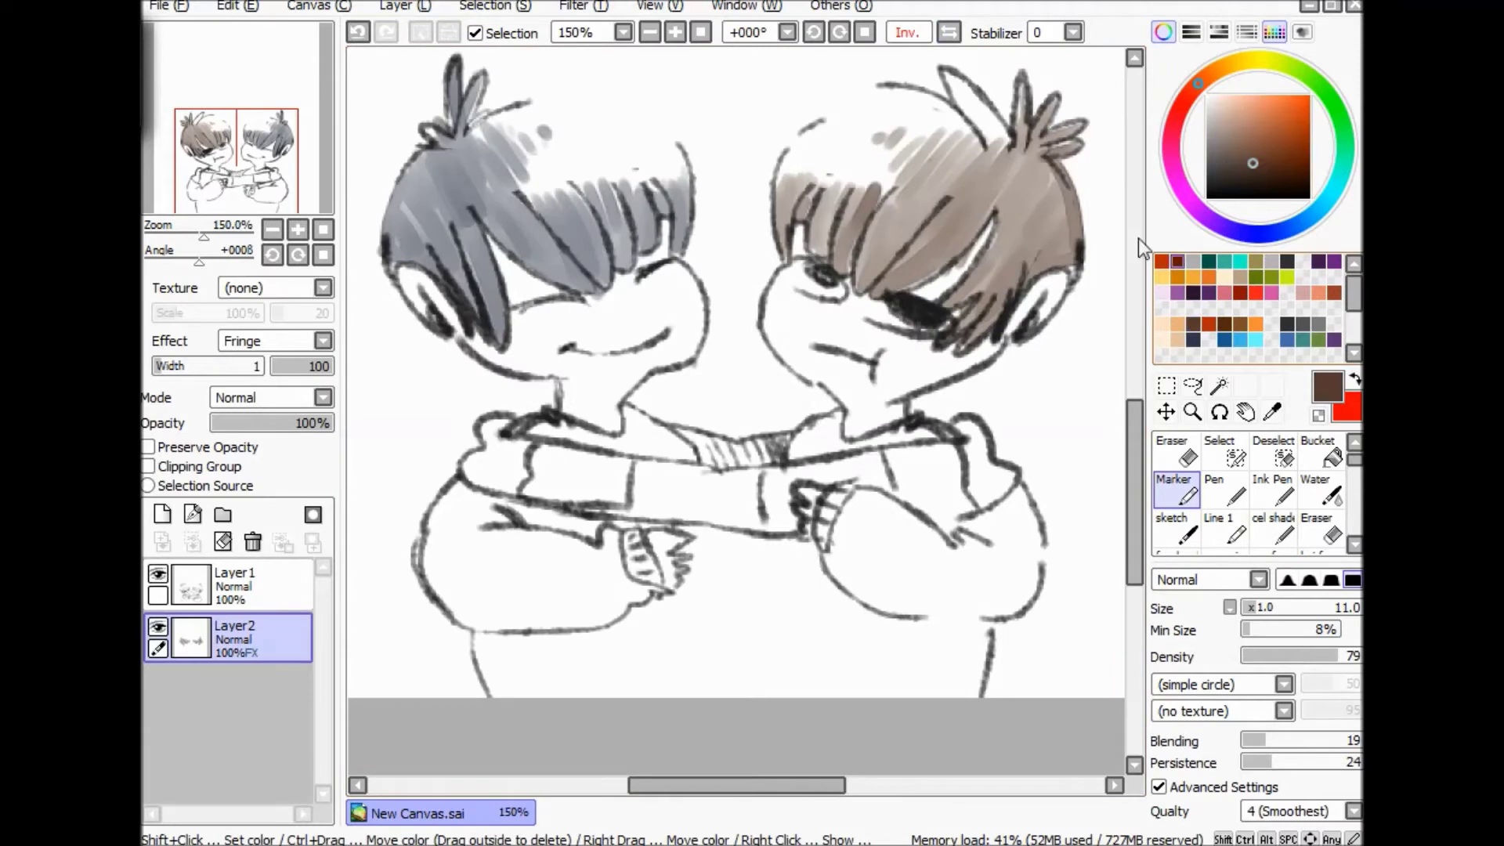
pyautogui.moveTo(951, 71); pyautogui.dragTo(983, 124)
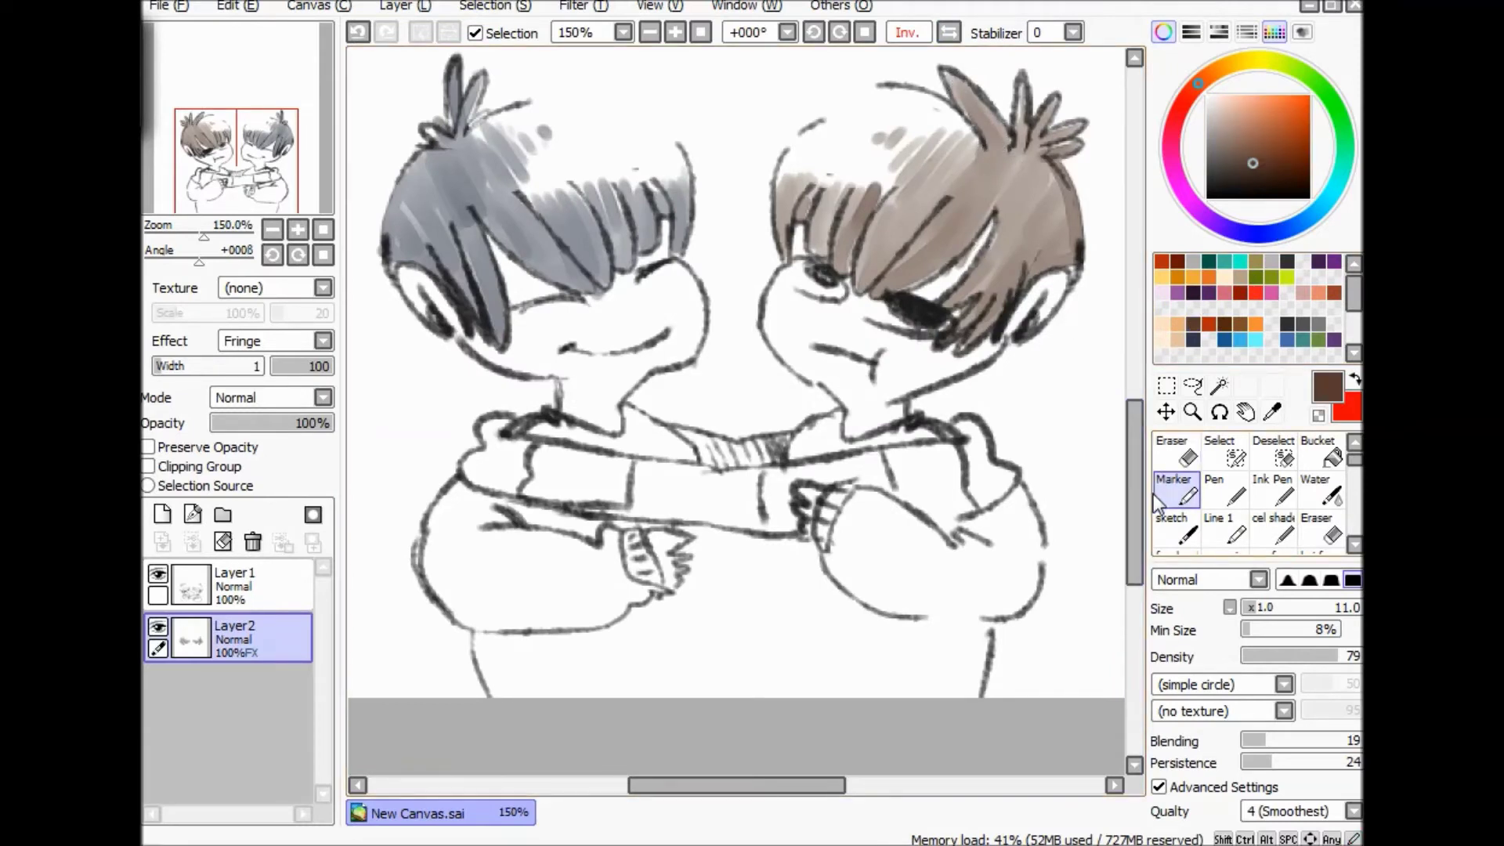
# Paint the frowning character's shirt collar dark grey and the smiling character's collar blue.
pyautogui.scroll(-1, 1144, 520)
pyautogui.click(1214, 173)
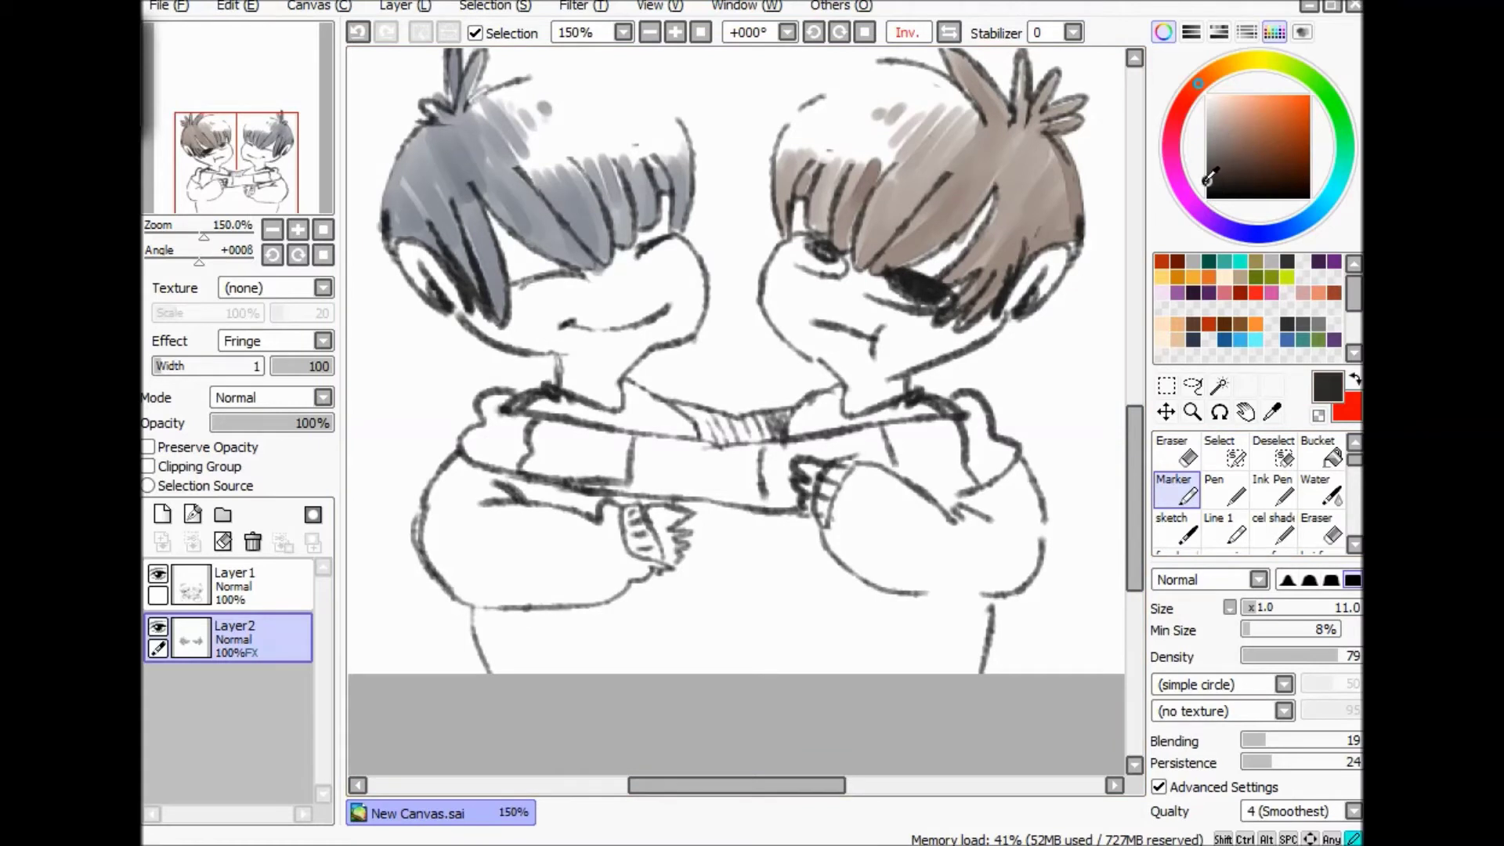
pyautogui.moveTo(883, 413)
pyautogui.mouseDown()
pyautogui.moveTo(937, 405)
pyautogui.moveTo(836, 409)
pyautogui.mouseUp()
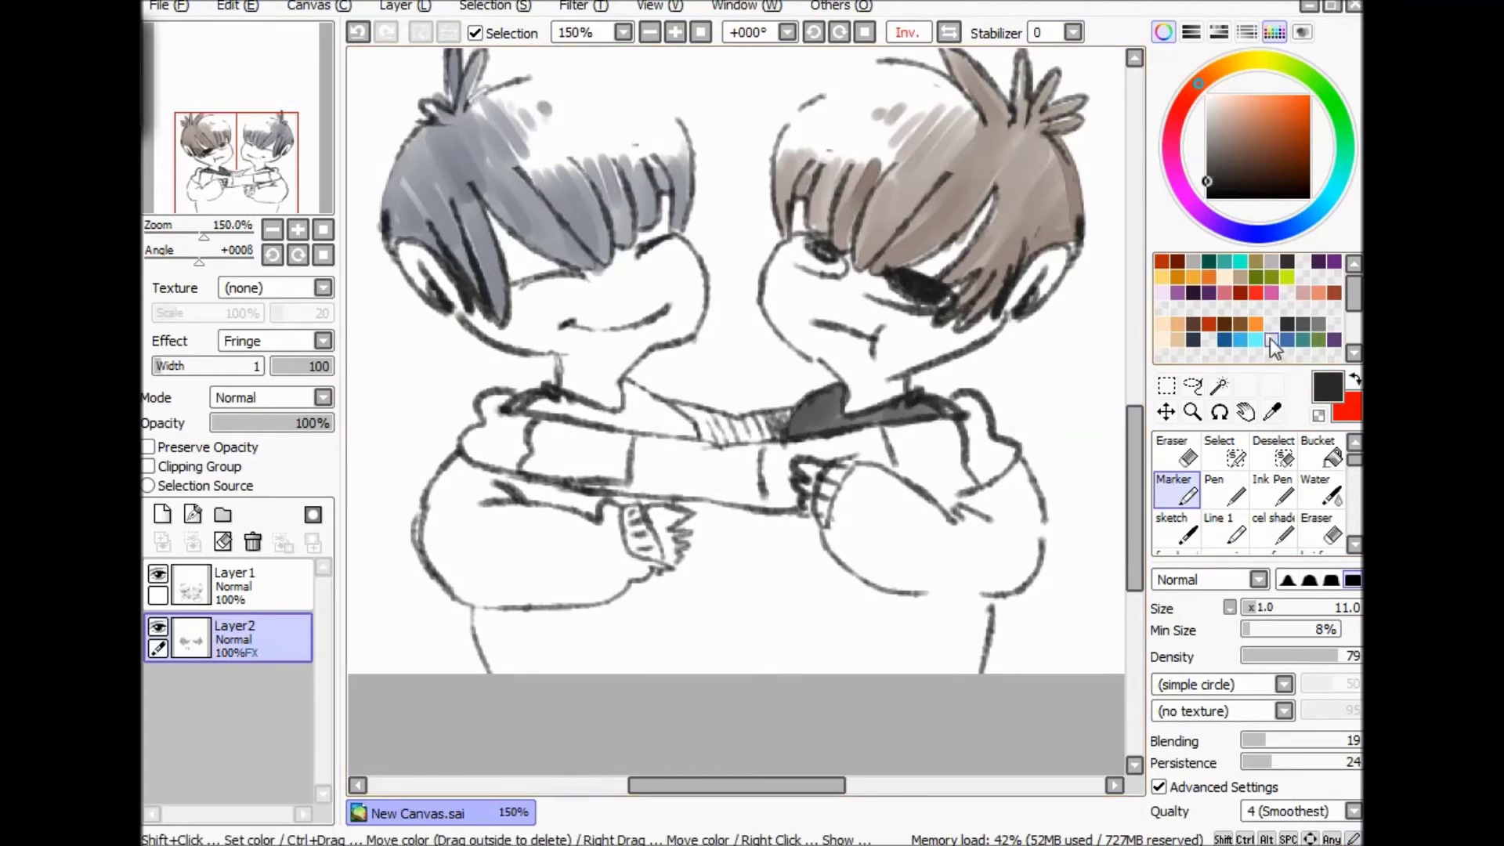
pyautogui.click(1238, 339)
pyautogui.moveTo(591, 396)
pyautogui.mouseDown()
pyautogui.moveTo(548, 408)
pyautogui.moveTo(642, 390)
pyautogui.moveTo(628, 388)
pyautogui.moveTo(649, 423)
pyautogui.moveTo(623, 389)
pyautogui.moveTo(701, 440)
pyautogui.mouseUp()
# Erase stray paint around the blue collar and cut thin highlights into both collars.
pyautogui.press('e')
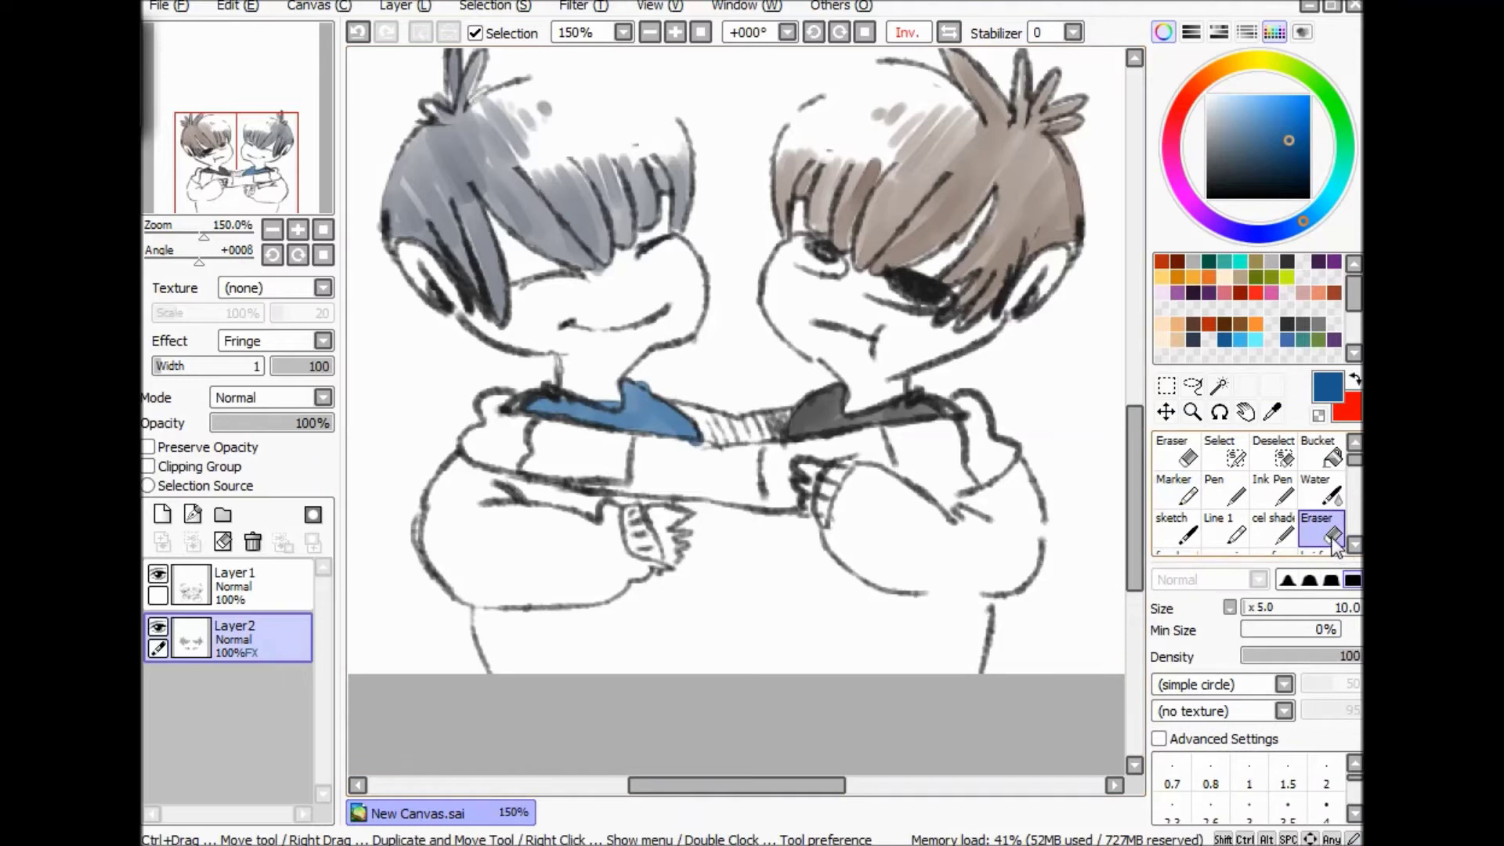
pyautogui.moveTo(587, 395); pyautogui.dragTo(618, 403)
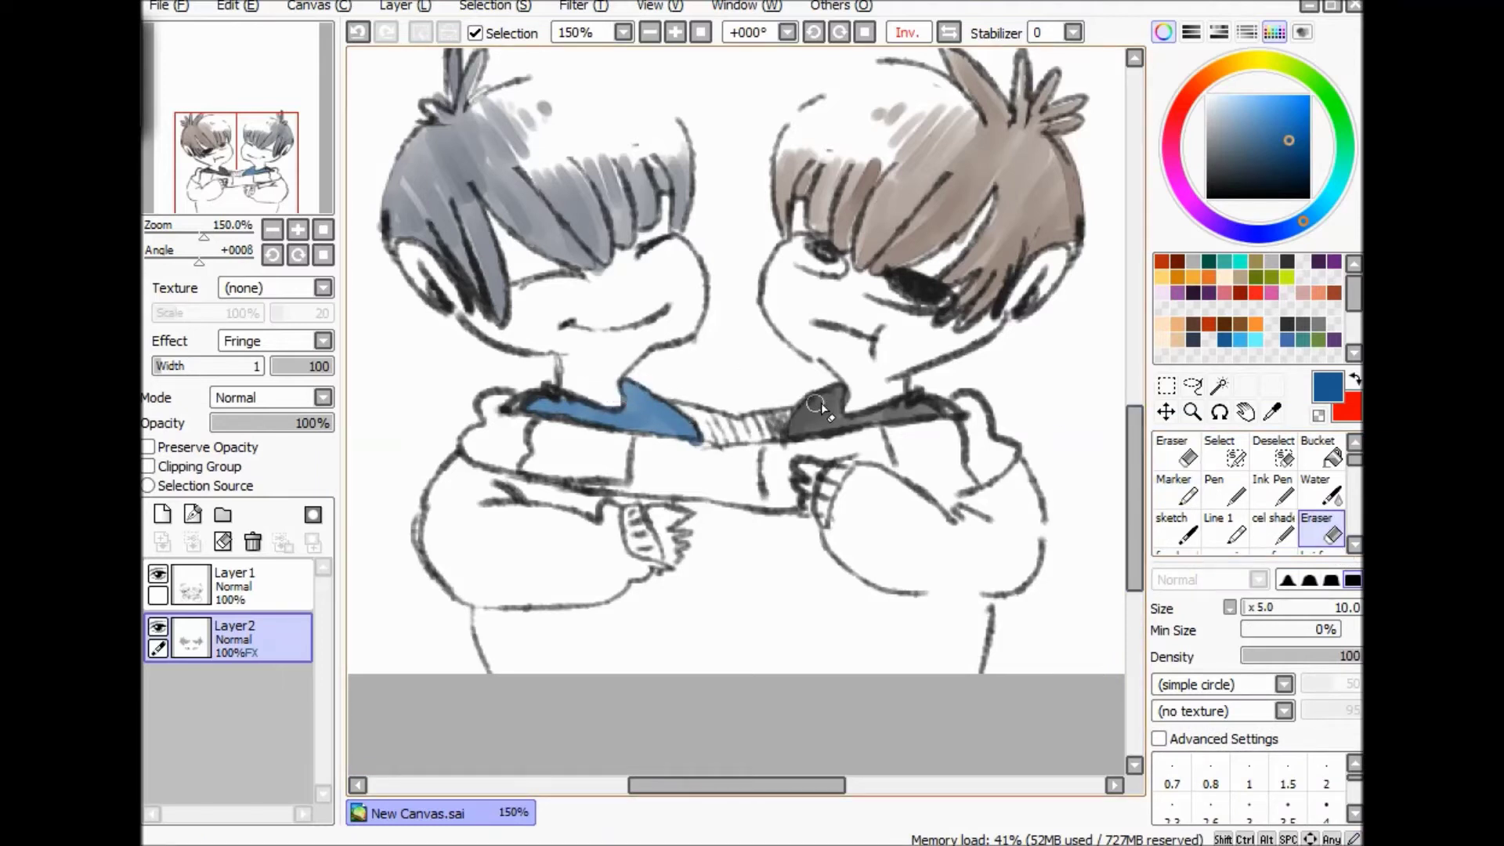
pyautogui.moveTo(802, 437); pyautogui.dragTo(816, 425)
pyautogui.moveTo(629, 383); pyautogui.dragTo(695, 447)
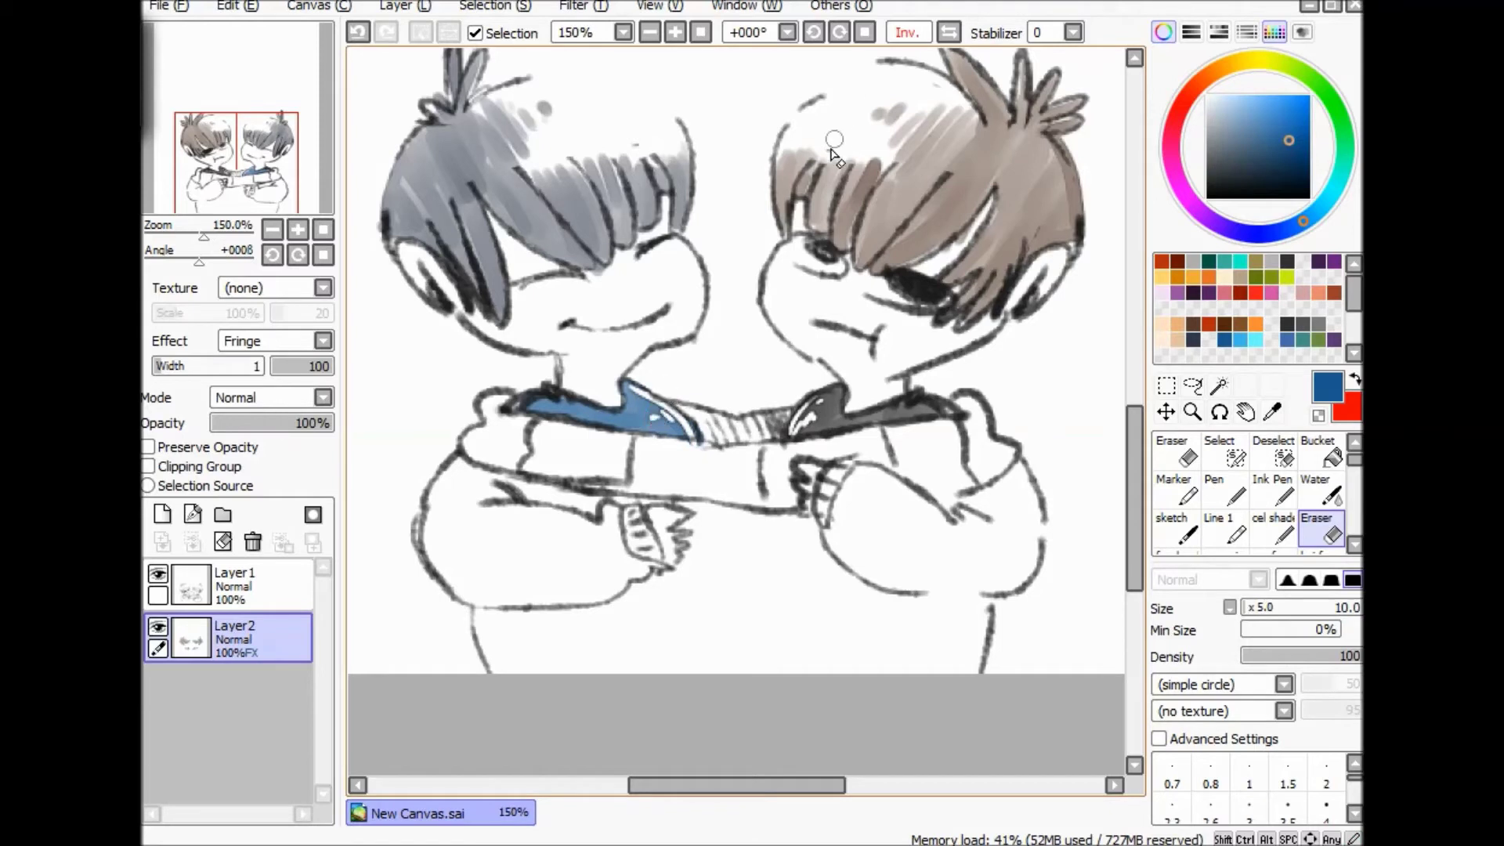
# Add a new layer beneath the hair colour layer and paint the smiling character's outer shoulder and sleeve orange-red with the Marker at size 18.
pyautogui.click(163, 515)
pyautogui.moveTo(235, 638); pyautogui.dragTo(243, 683)
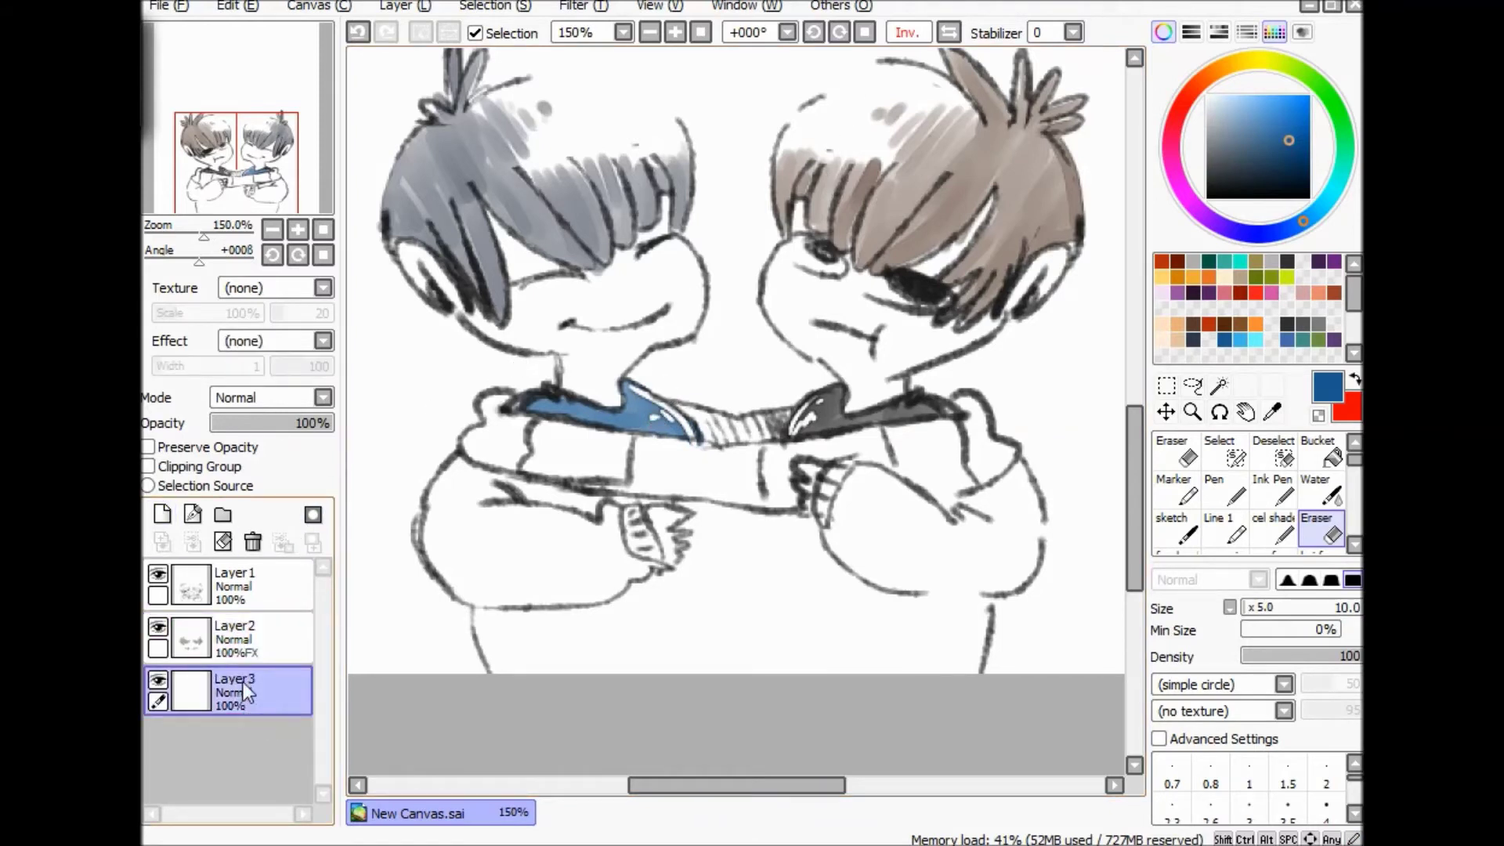
pyautogui.click(1172, 259)
pyautogui.click(1187, 490)
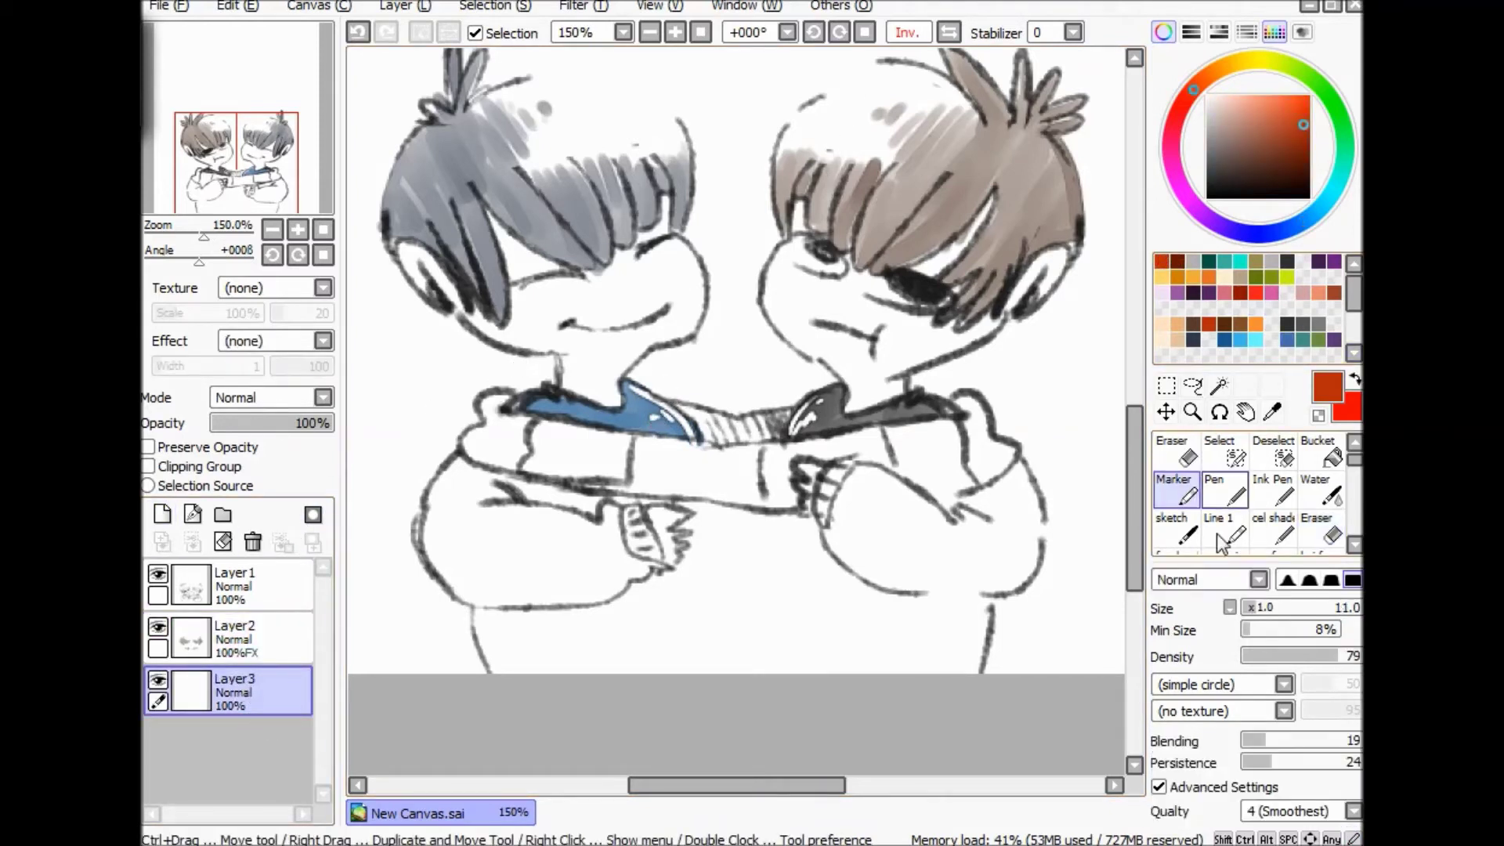
pyautogui.click(1267, 607)
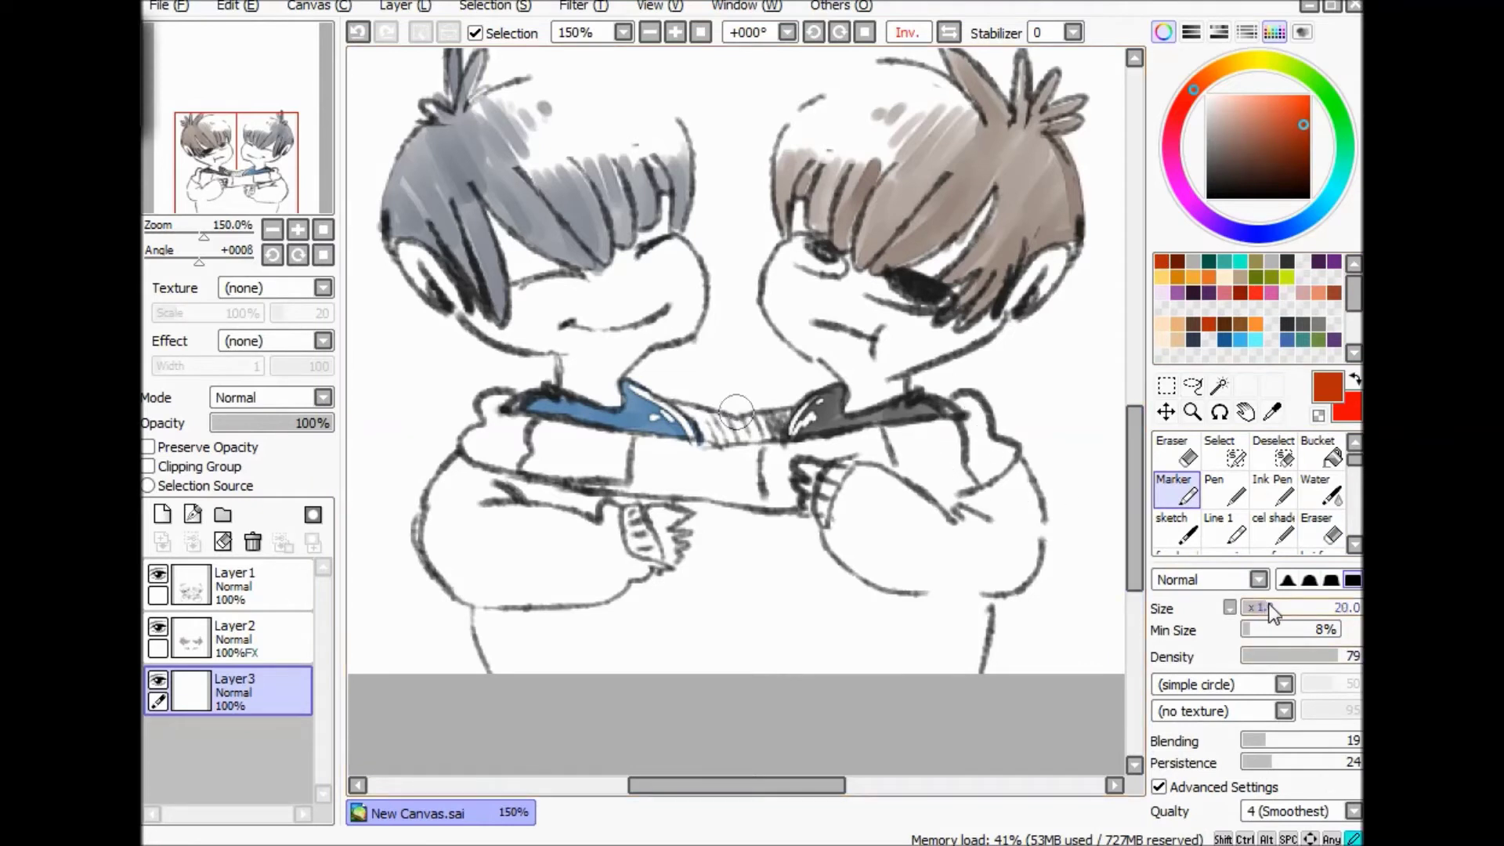
pyautogui.moveTo(495, 403)
pyautogui.mouseDown()
pyautogui.moveTo(435, 516)
pyautogui.moveTo(429, 540)
pyautogui.moveTo(448, 562)
pyautogui.mouseUp()
# Apply a Fringe effect with a width of 2 to the new sweater colour layer.
pyautogui.click(313, 343)
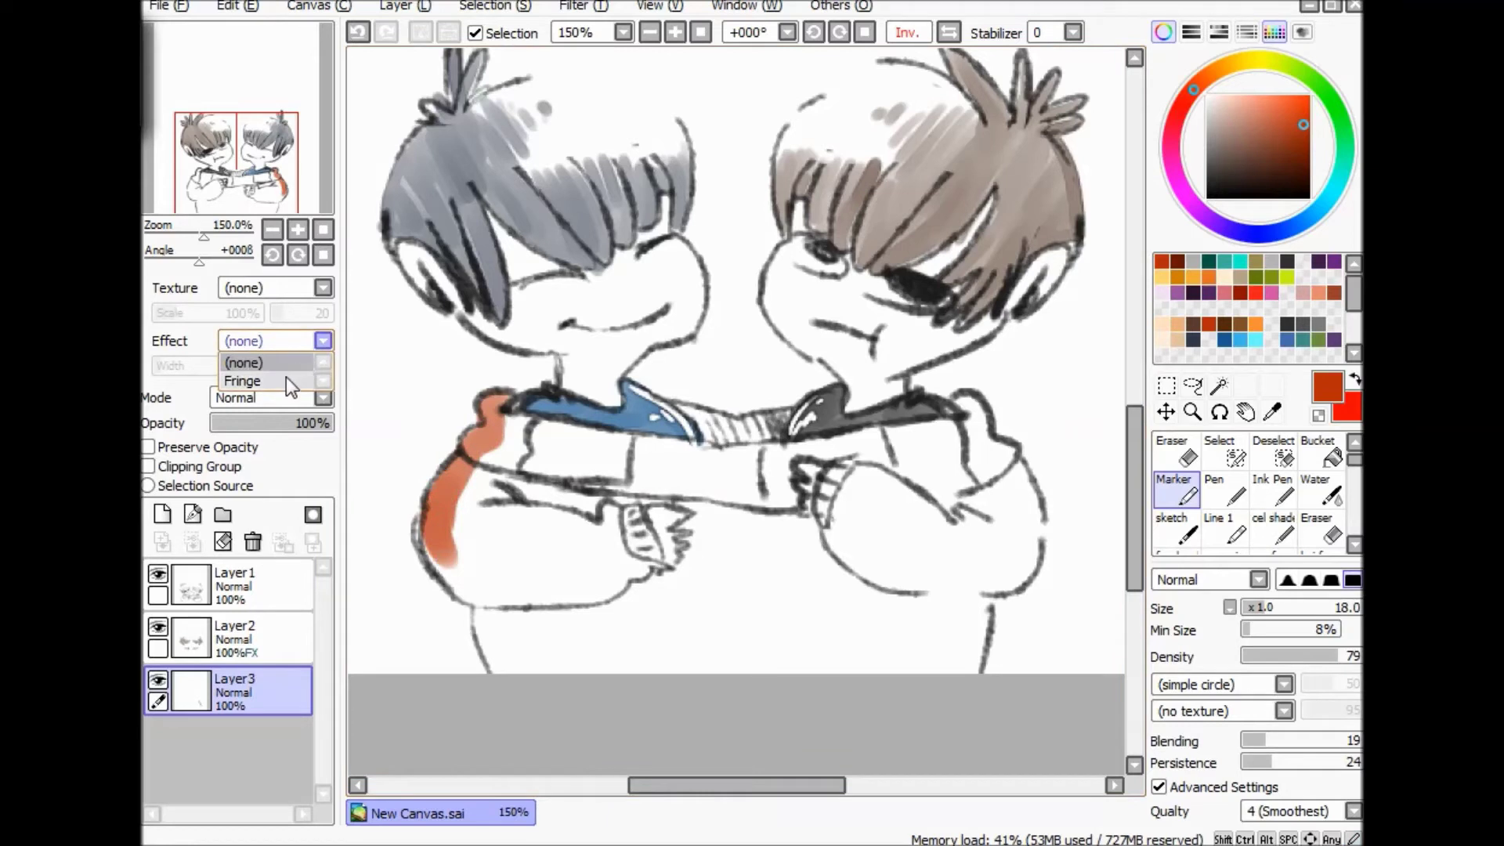
pyautogui.click(185, 366)
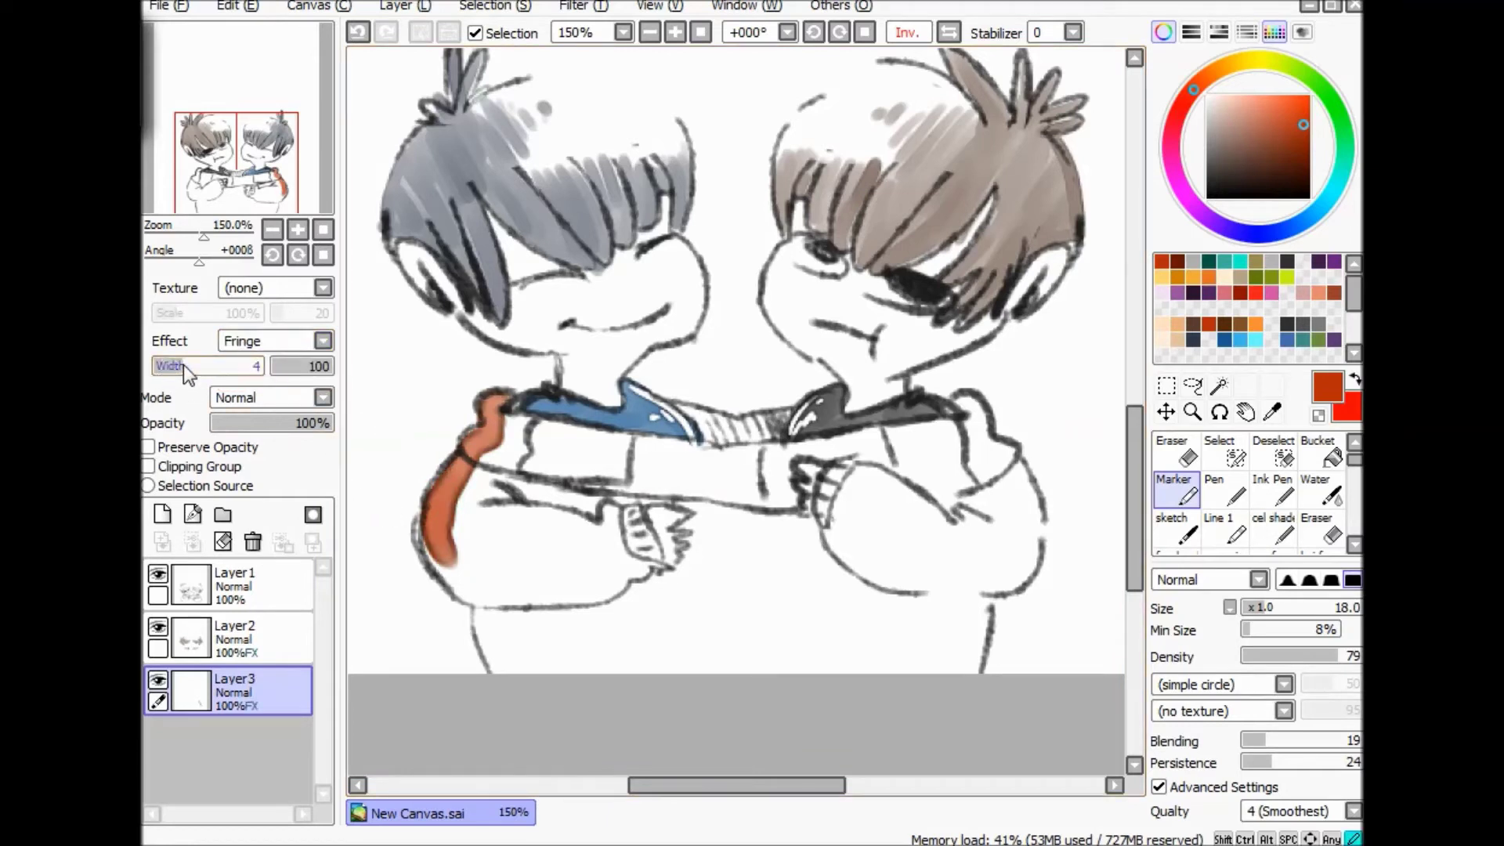
pyautogui.click(170, 366)
# Paint the outer edges and wide collar band of the shared sweater orange-red on both characters.
pyautogui.moveTo(447, 540)
pyautogui.mouseDown()
pyautogui.moveTo(448, 520)
pyautogui.moveTo(457, 574)
pyautogui.mouseUp()
pyautogui.moveTo(438, 539); pyautogui.dragTo(517, 675)
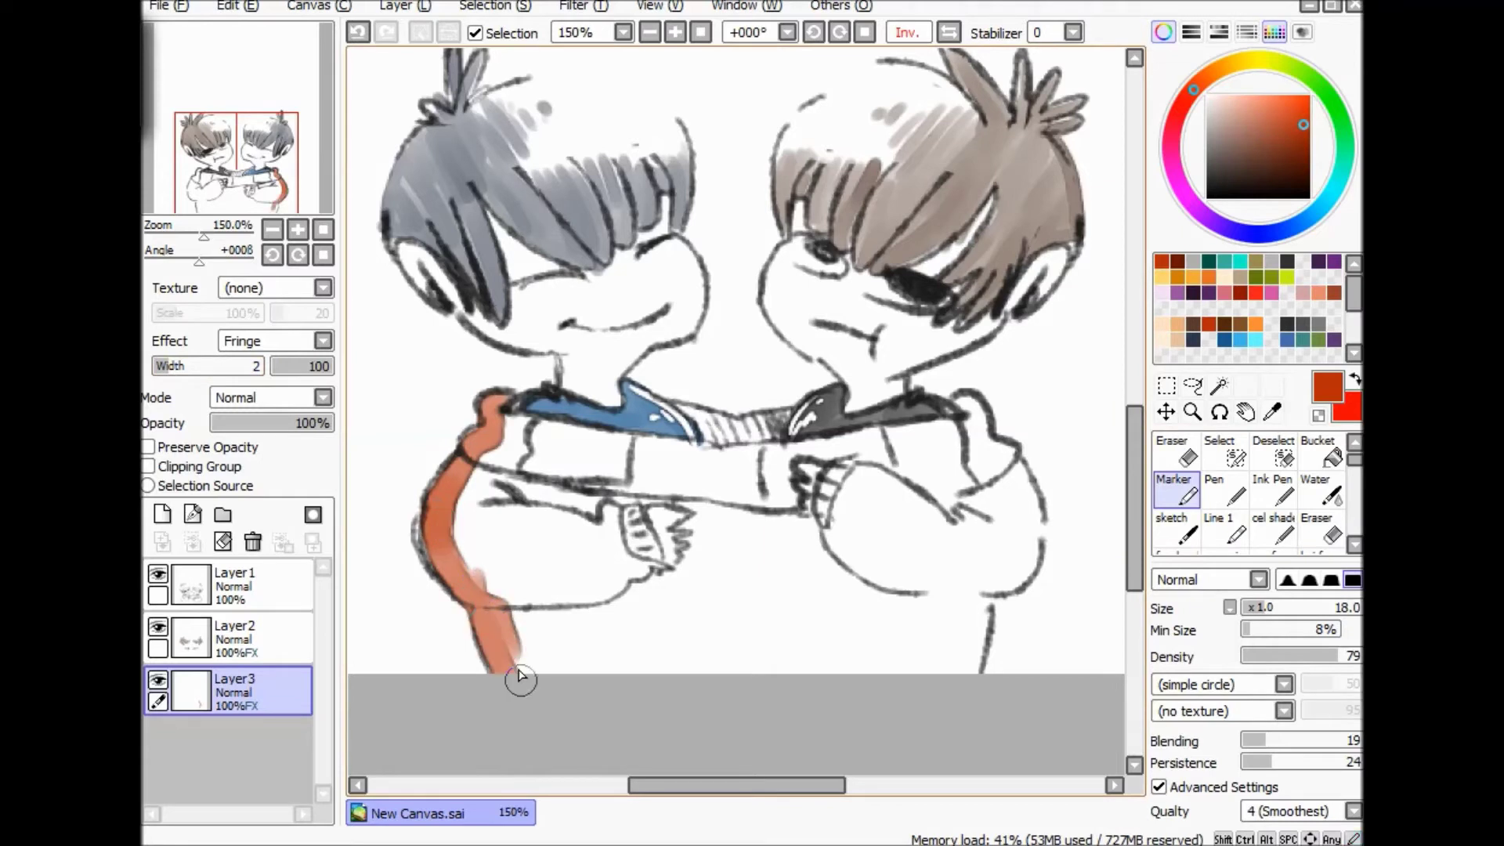
pyautogui.moveTo(529, 432); pyautogui.dragTo(630, 450)
pyautogui.moveTo(733, 447)
pyautogui.mouseDown()
pyautogui.moveTo(691, 415)
pyautogui.moveTo(765, 431)
pyautogui.moveTo(729, 446)
pyautogui.mouseUp()
pyautogui.moveTo(517, 427)
pyautogui.mouseDown()
pyautogui.moveTo(744, 458)
pyautogui.moveTo(670, 452)
pyautogui.moveTo(890, 417)
pyautogui.moveTo(745, 453)
pyautogui.moveTo(961, 441)
pyautogui.mouseUp()
pyautogui.moveTo(860, 440)
pyautogui.mouseDown()
pyautogui.moveTo(970, 417)
pyautogui.moveTo(963, 406)
pyautogui.moveTo(1001, 465)
pyautogui.moveTo(985, 468)
pyautogui.moveTo(996, 450)
pyautogui.moveTo(1011, 471)
pyautogui.moveTo(1025, 523)
pyautogui.mouseUp()
pyautogui.moveTo(985, 597); pyautogui.dragTo(965, 672)
# Fill the remaining sleeves and body of the sweater with orange-red using a Marker size of 43.
pyautogui.moveTo(1285, 607); pyautogui.dragTo(1294, 605)
pyautogui.moveTo(523, 485)
pyautogui.mouseDown()
pyautogui.moveTo(486, 552)
pyautogui.moveTo(534, 629)
pyautogui.moveTo(593, 521)
pyautogui.moveTo(638, 564)
pyautogui.moveTo(770, 563)
pyautogui.mouseUp()
pyautogui.moveTo(763, 628)
pyautogui.mouseDown()
pyautogui.moveTo(838, 548)
pyautogui.moveTo(909, 516)
pyautogui.moveTo(952, 627)
pyautogui.moveTo(1007, 527)
pyautogui.moveTo(883, 514)
pyautogui.moveTo(783, 548)
pyautogui.moveTo(675, 517)
pyautogui.moveTo(595, 470)
pyautogui.moveTo(504, 521)
pyautogui.moveTo(501, 611)
pyautogui.mouseUp()
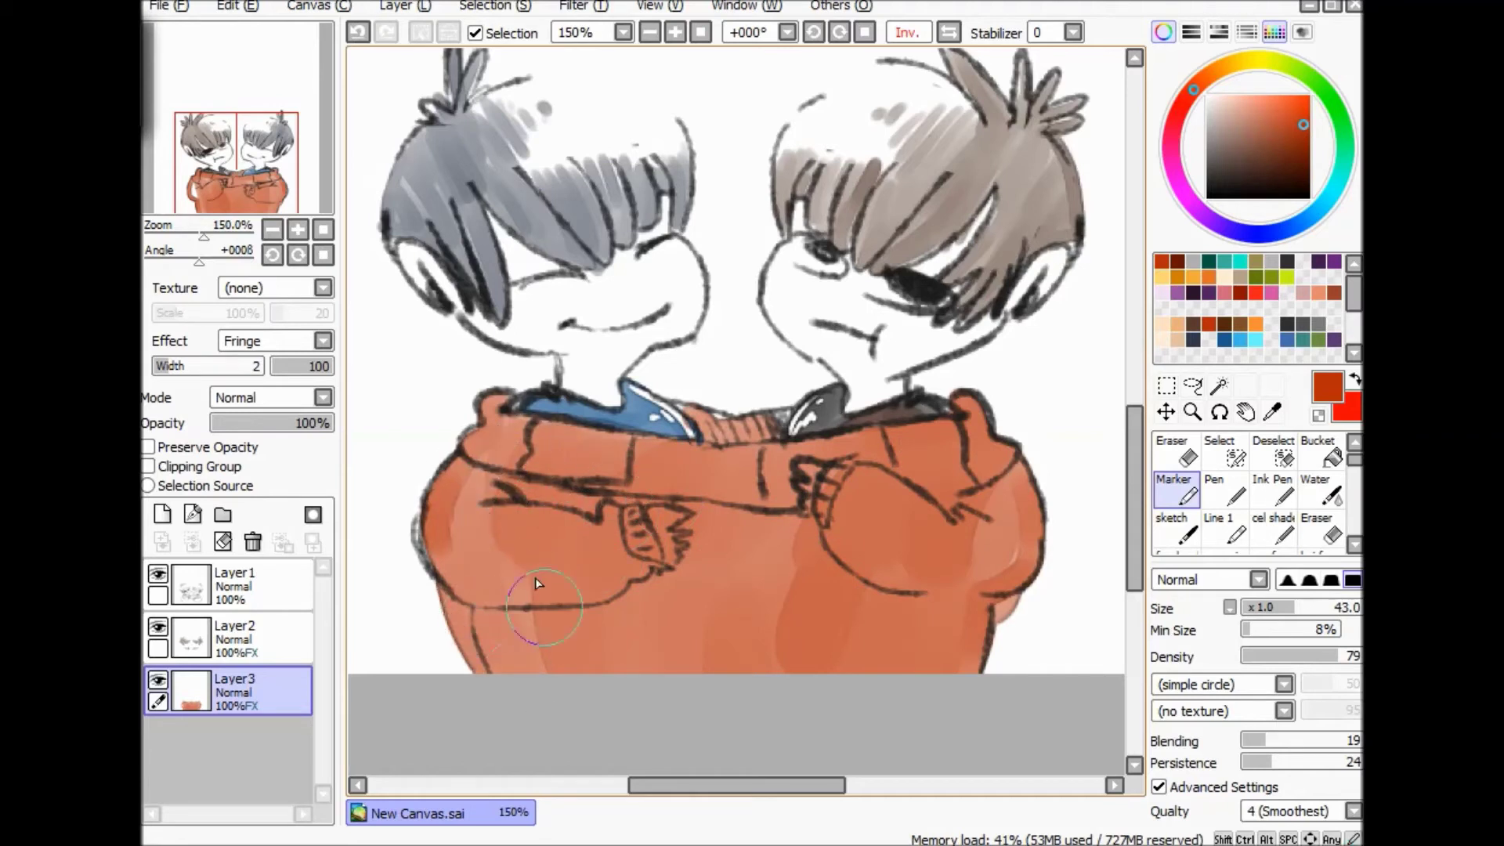
# Erase the orange-red overspill around the sweater's sides and the grey collar, and clear the paint from both characters' hands.
pyautogui.click(1315, 538)
pyautogui.moveTo(1018, 598); pyautogui.dragTo(999, 623)
pyautogui.moveTo(451, 579); pyautogui.dragTo(479, 689)
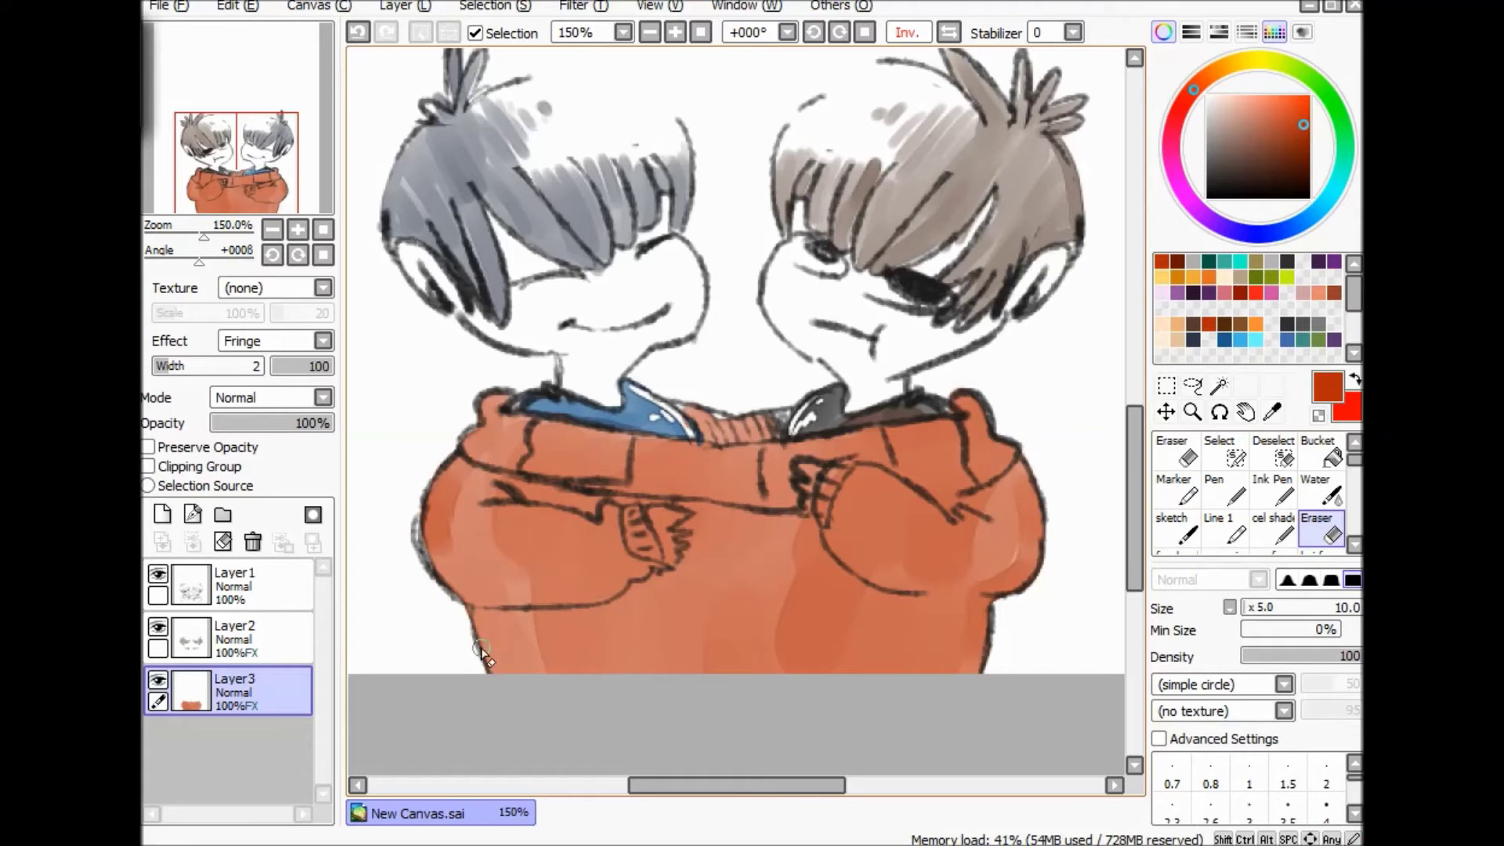
pyautogui.moveTo(846, 409); pyautogui.dragTo(907, 403)
pyautogui.moveTo(804, 465); pyautogui.dragTo(802, 467)
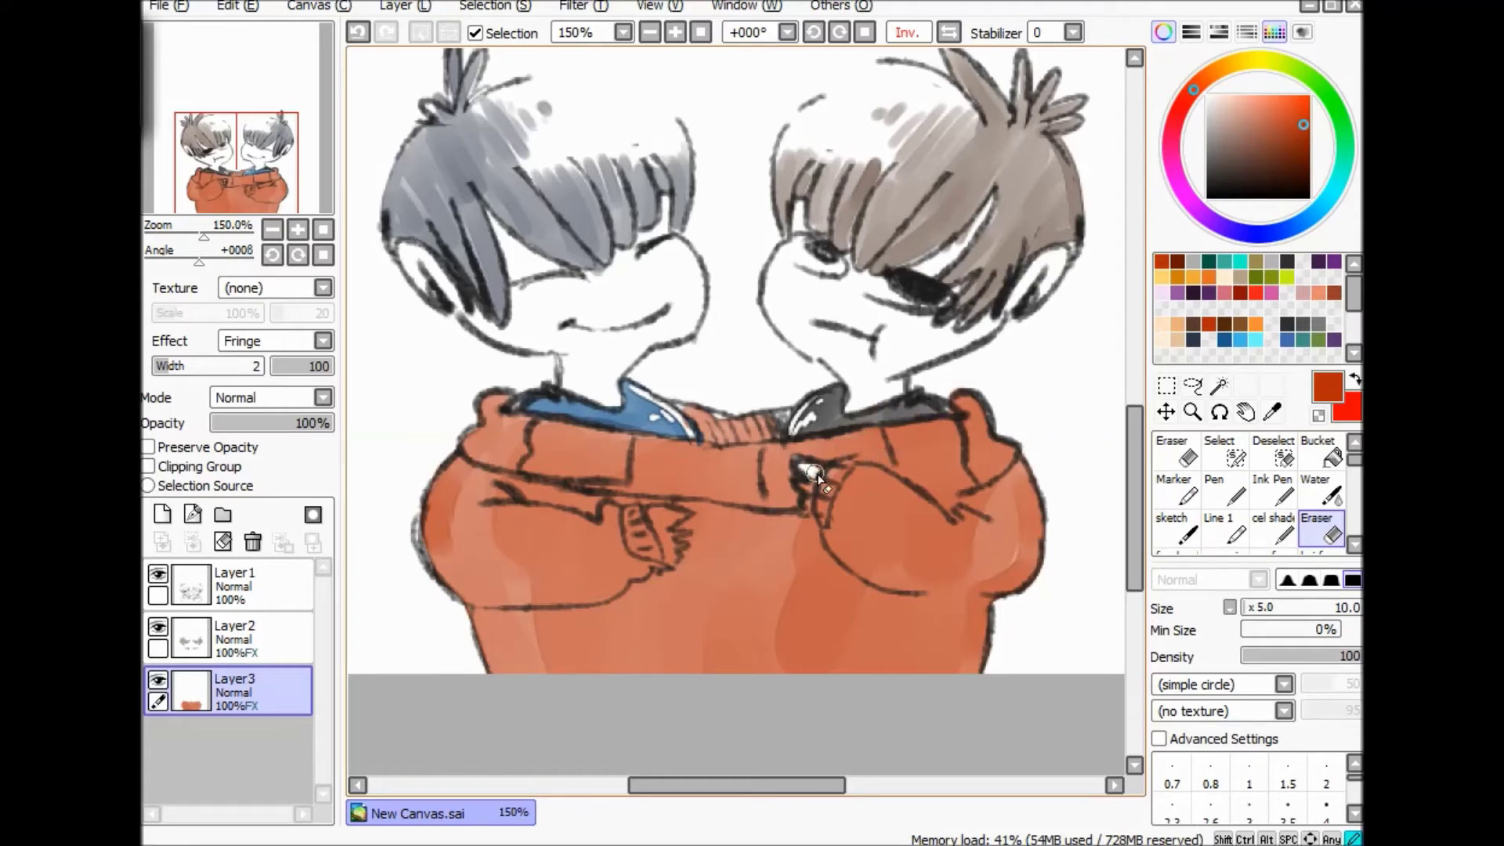
pyautogui.moveTo(674, 510); pyautogui.dragTo(668, 551)
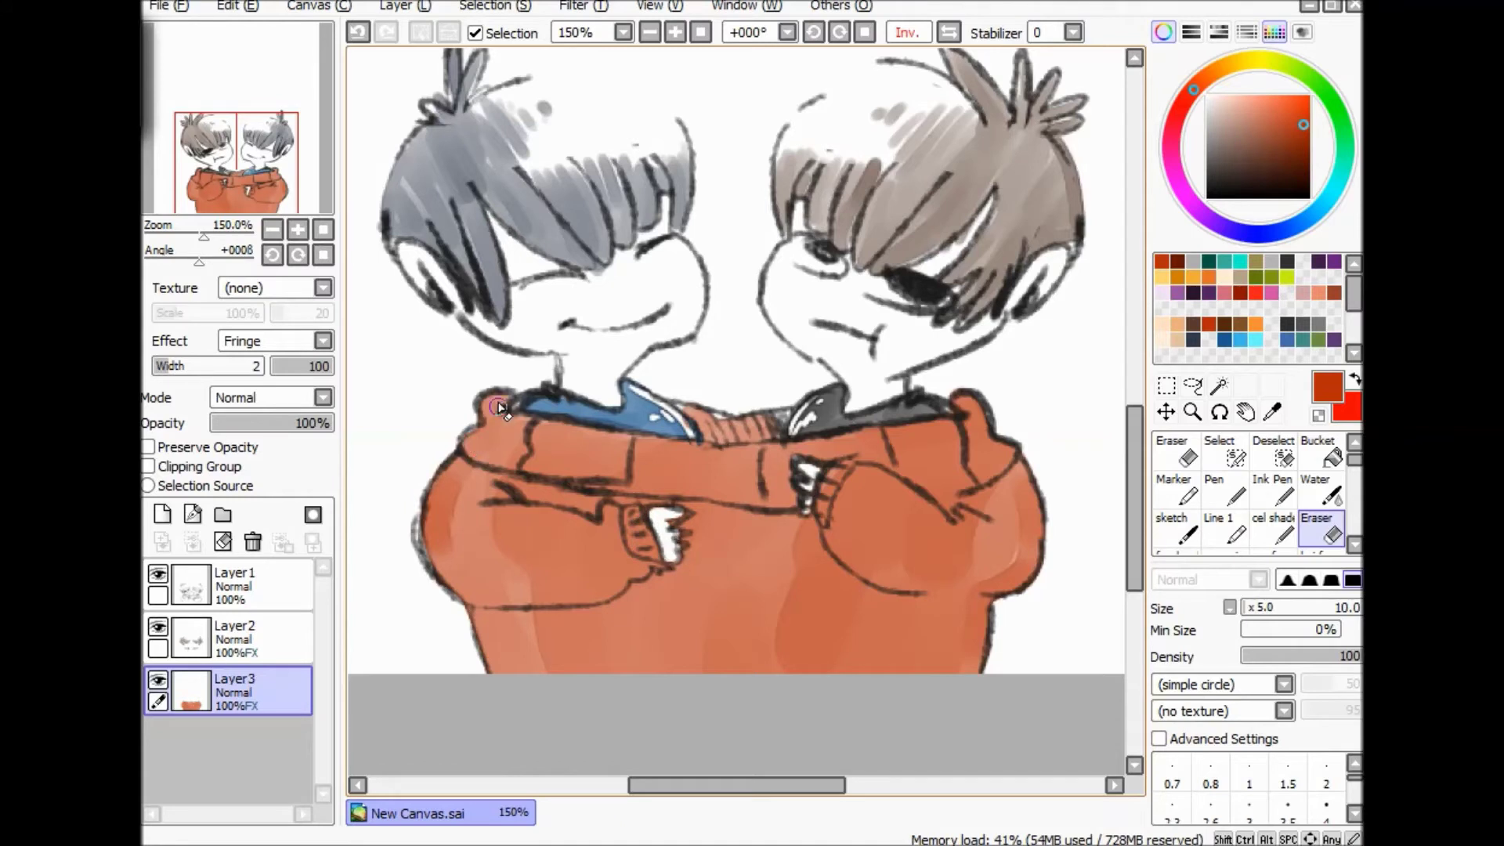
# Erase white highlights into the collar band folds, outer sleeve and cuff on the smiling character's half of the sweater.
pyautogui.moveTo(487, 426); pyautogui.dragTo(546, 464)
pyautogui.moveTo(639, 438); pyautogui.dragTo(631, 467)
pyautogui.moveTo(457, 462)
pyautogui.mouseDown()
pyautogui.moveTo(426, 539)
pyautogui.moveTo(445, 582)
pyautogui.mouseUp()
pyautogui.moveTo(445, 470); pyautogui.dragTo(448, 579)
pyautogui.moveTo(446, 474); pyautogui.dragTo(462, 559)
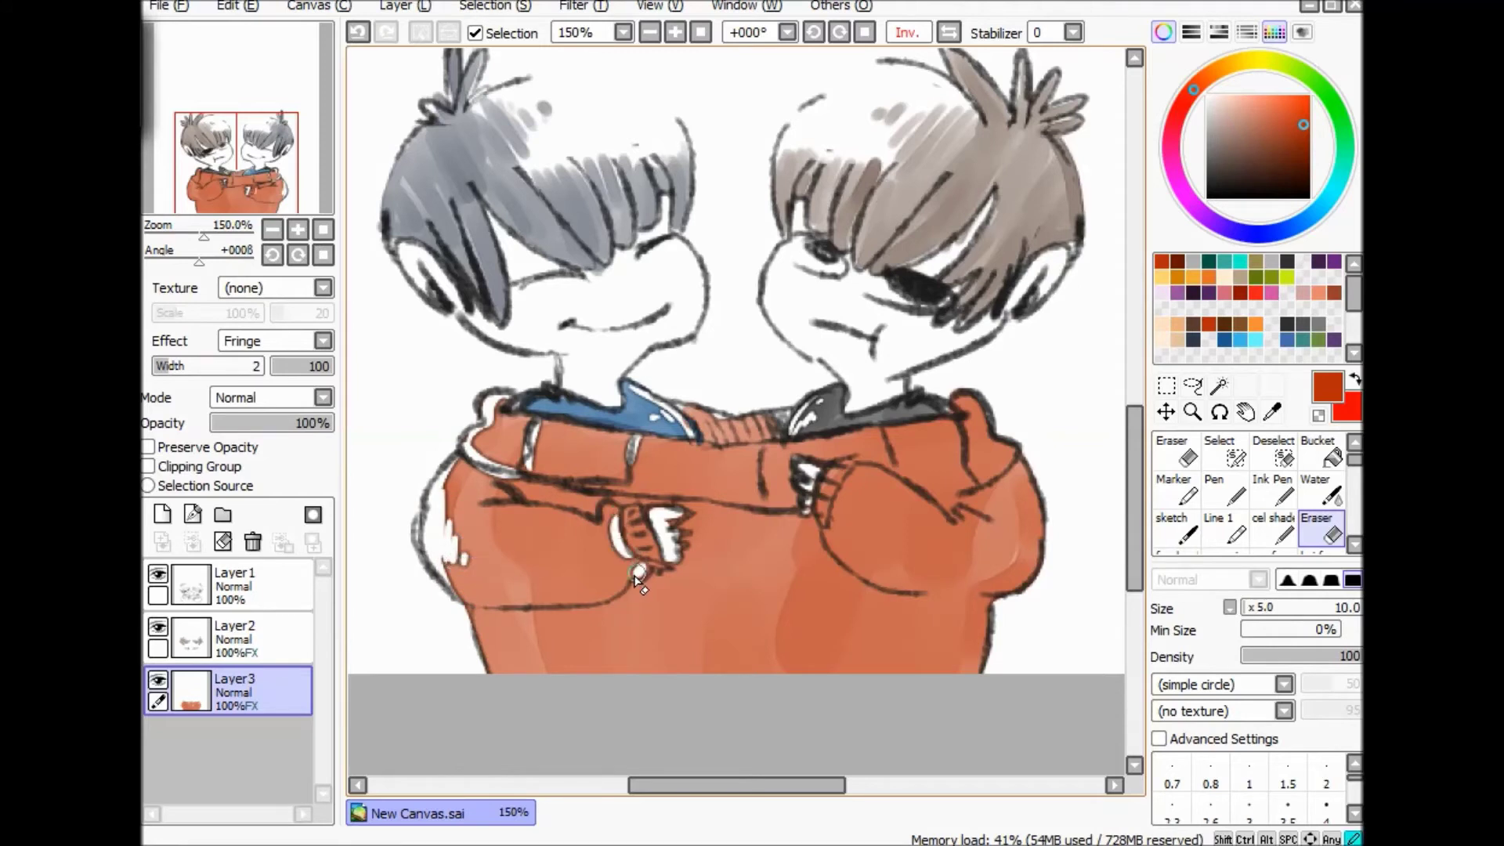
# Erase white highlights into the frowning character's collar fold, outer sleeve, cuff and lower sweater side, plus a seam in the band's middle.
pyautogui.click(947, 32)
pyautogui.moveTo(511, 393)
pyautogui.mouseDown()
pyautogui.moveTo(466, 458)
pyautogui.moveTo(509, 490)
pyautogui.mouseUp()
pyautogui.moveTo(529, 403)
pyautogui.mouseDown()
pyautogui.moveTo(509, 486)
pyautogui.moveTo(443, 578)
pyautogui.moveTo(462, 562)
pyautogui.mouseUp()
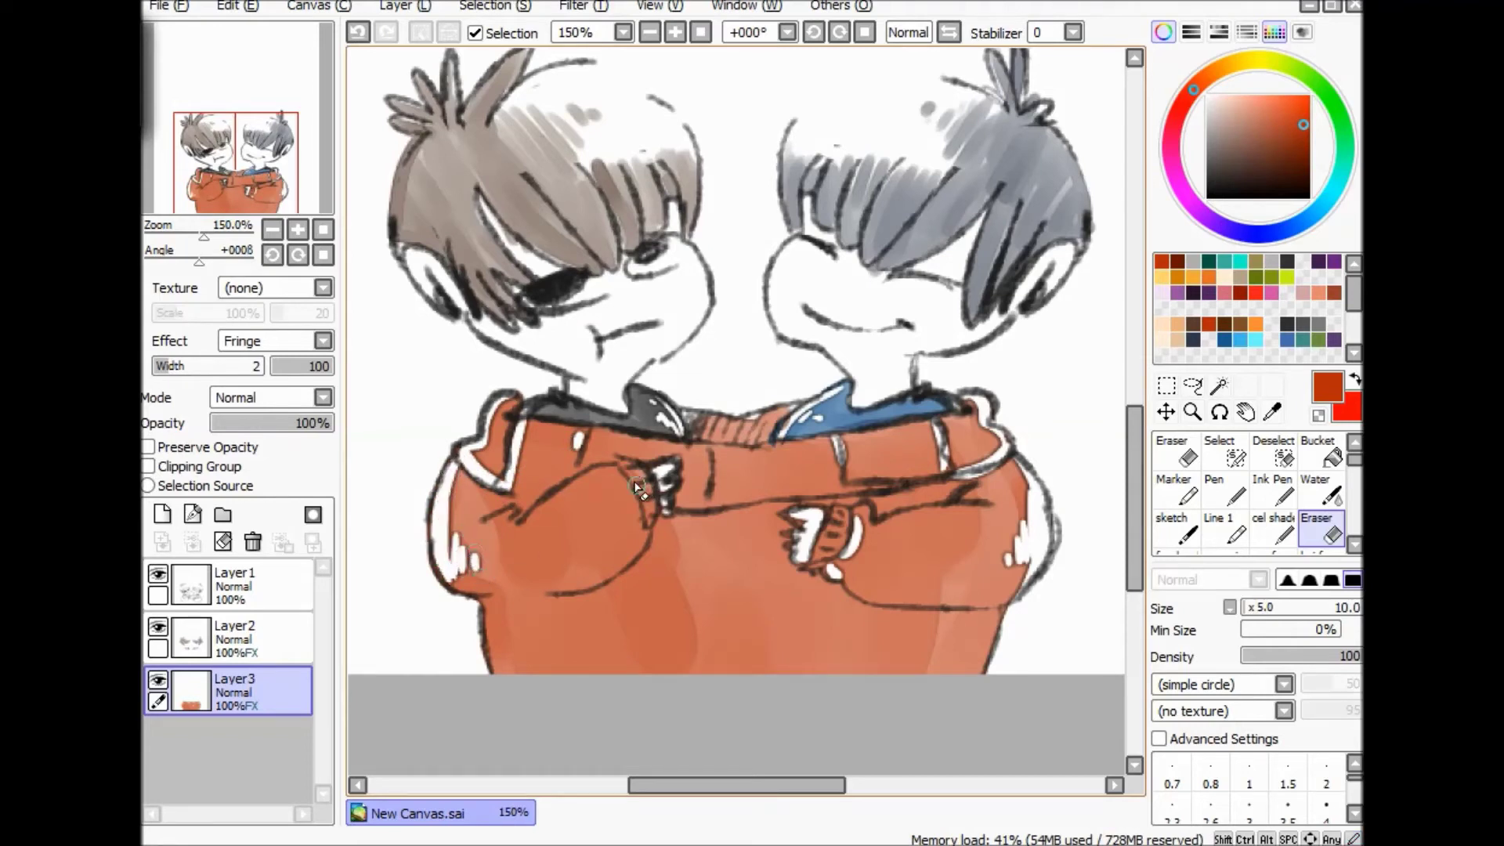
pyautogui.moveTo(826, 568); pyautogui.dragTo(832, 560)
pyautogui.moveTo(492, 594)
pyautogui.mouseDown()
pyautogui.moveTo(505, 672)
pyautogui.moveTo(534, 658)
pyautogui.mouseUp()
pyautogui.moveTo(715, 440); pyautogui.dragTo(716, 495)
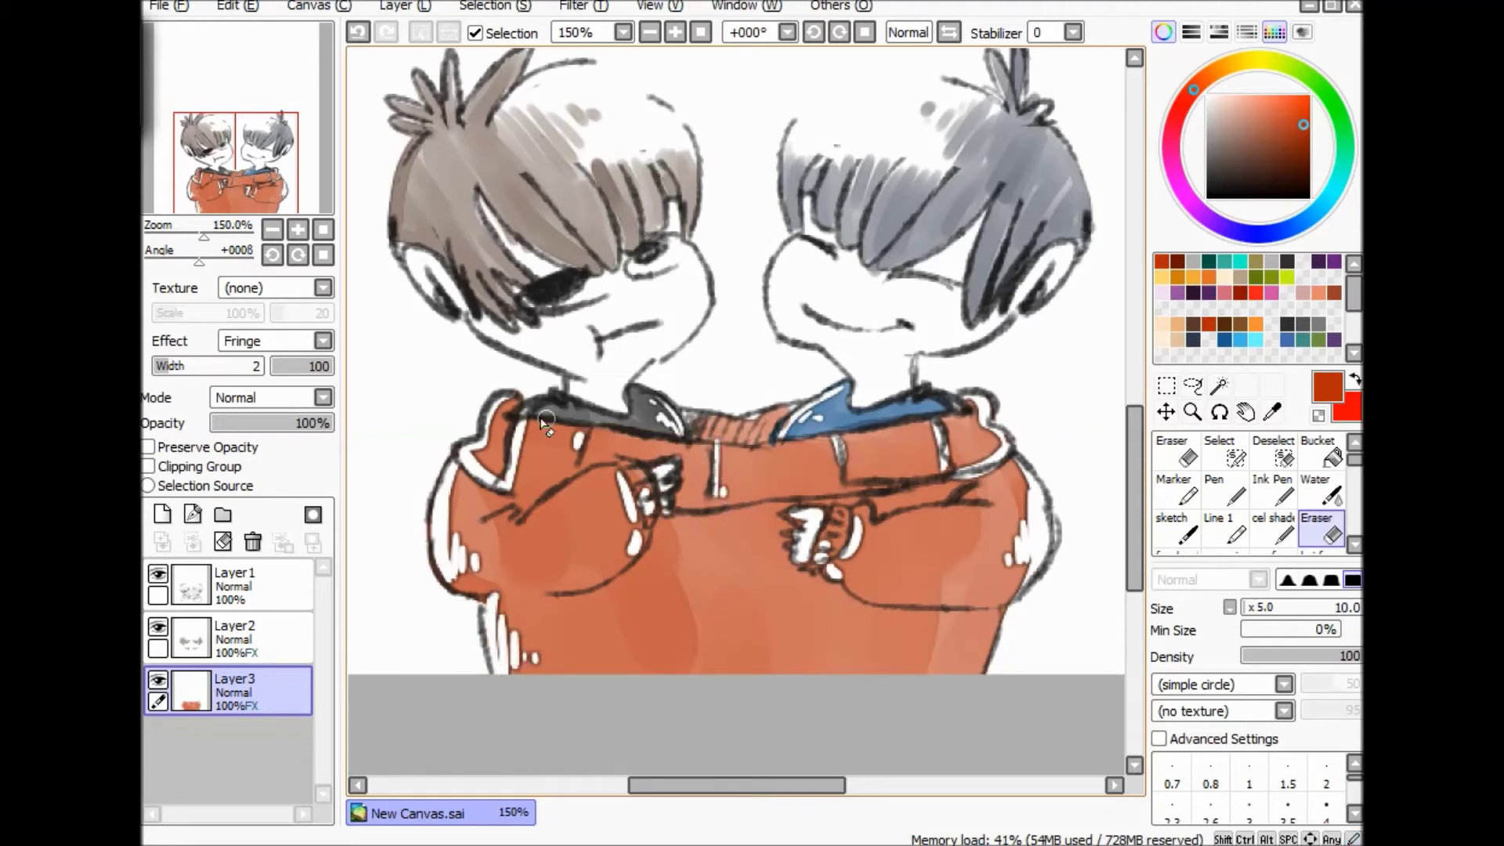
# Erase a long highlight with short accent strokes along the upper edge of the sweater's collar band, replacing the undone first attempt.
pyautogui.moveTo(501, 404); pyautogui.dragTo(627, 438)
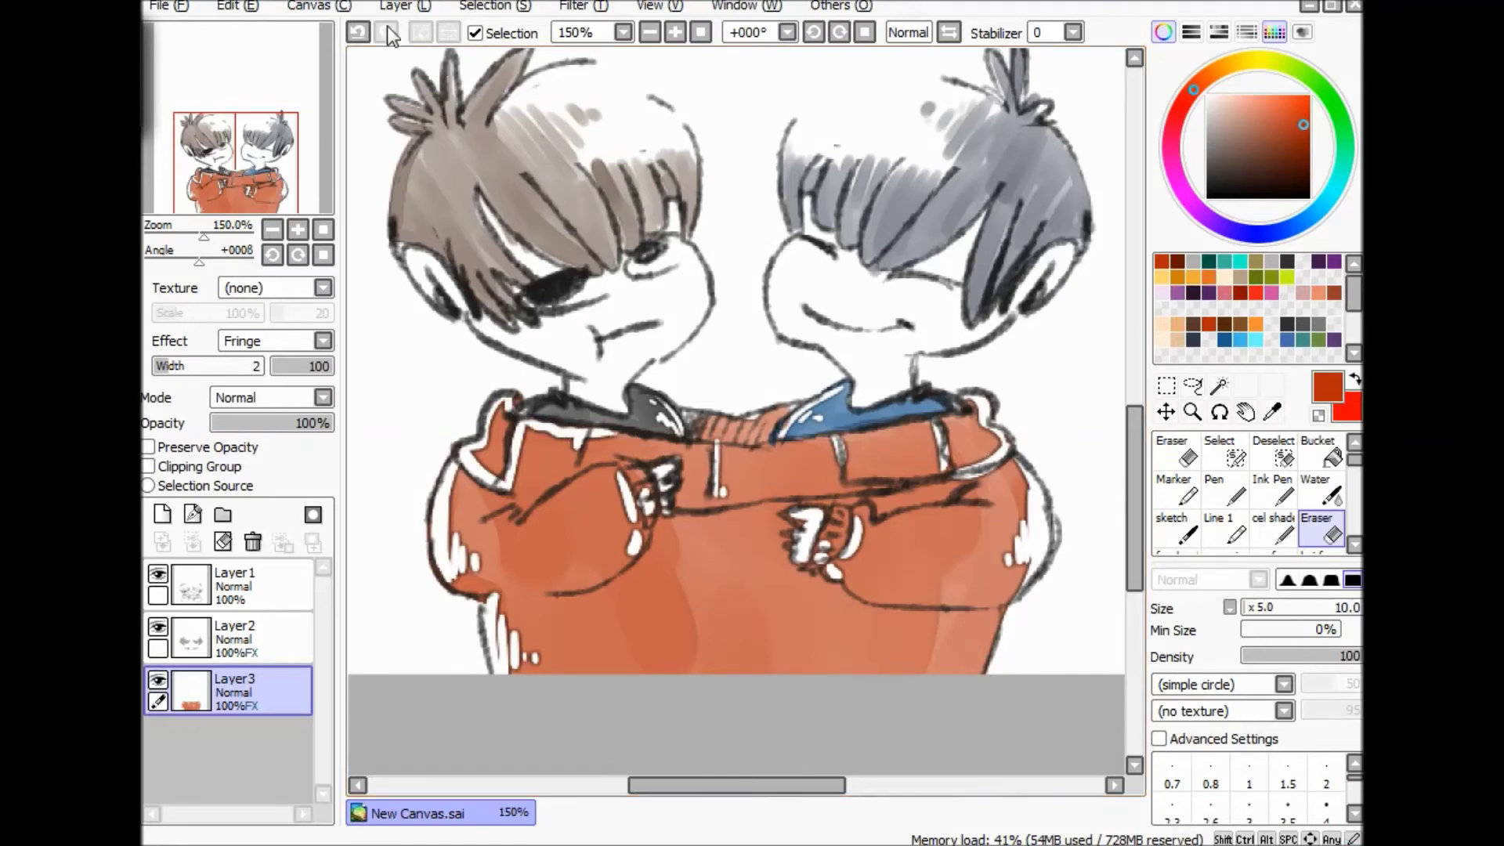
pyautogui.click(359, 33)
pyautogui.click(1219, 413)
pyautogui.moveTo(994, 558); pyautogui.dragTo(691, 674)
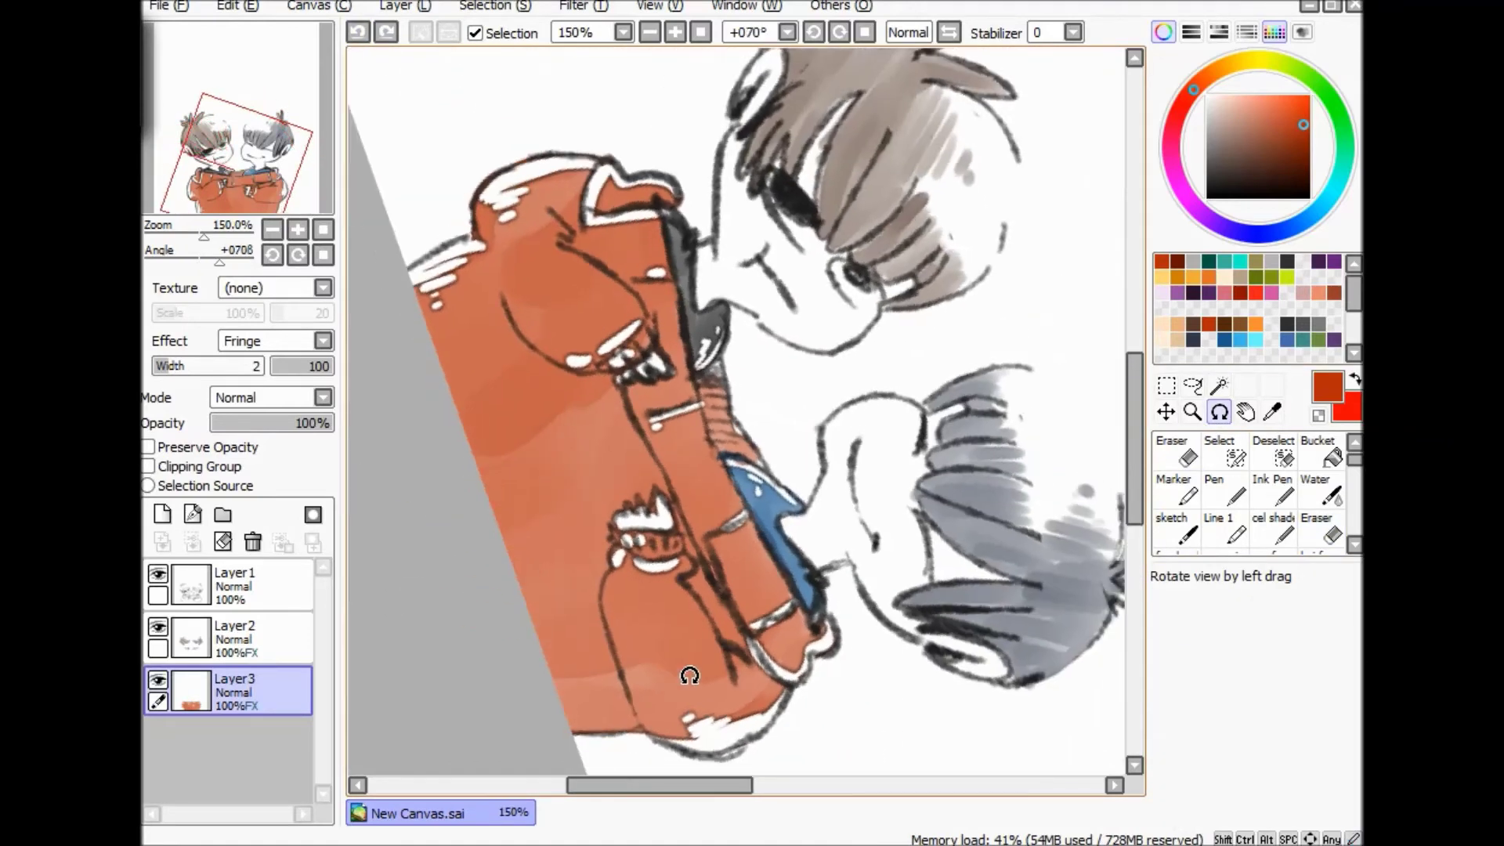
pyautogui.click(1188, 541)
pyautogui.click(1322, 531)
pyautogui.moveTo(675, 187)
pyautogui.mouseDown()
pyautogui.moveTo(662, 235)
pyautogui.moveTo(714, 486)
pyautogui.mouseUp()
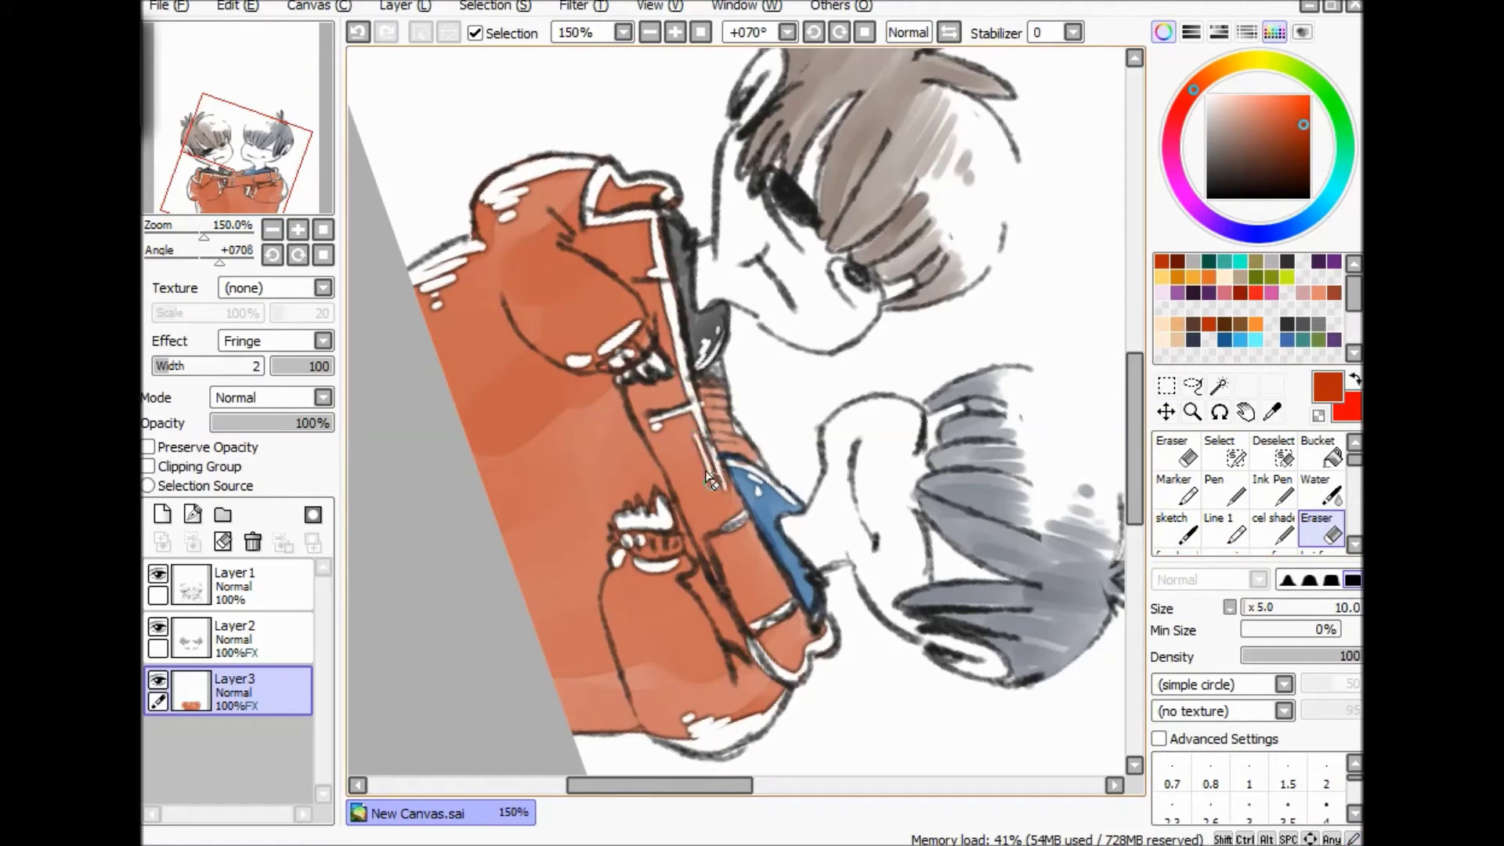
pyautogui.moveTo(785, 592)
pyautogui.mouseDown()
pyautogui.moveTo(750, 529)
pyautogui.moveTo(787, 595)
pyautogui.mouseUp()
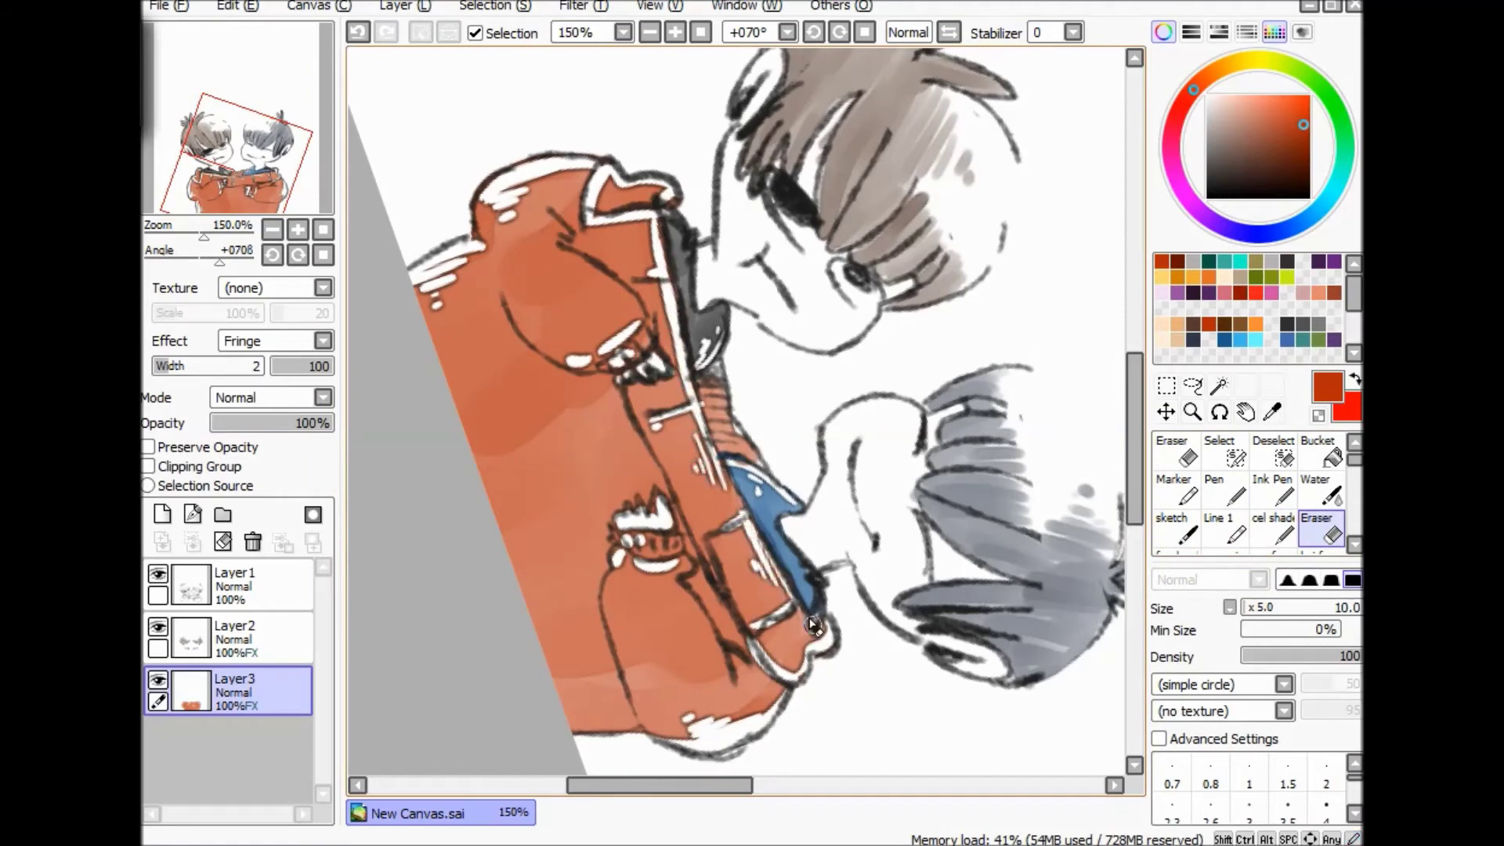
# Erase thin highlights along the upper sleeve folds of both characters with a size 5 Eraser, adding small shine marks on the sleeves.
pyautogui.click(700, 32)
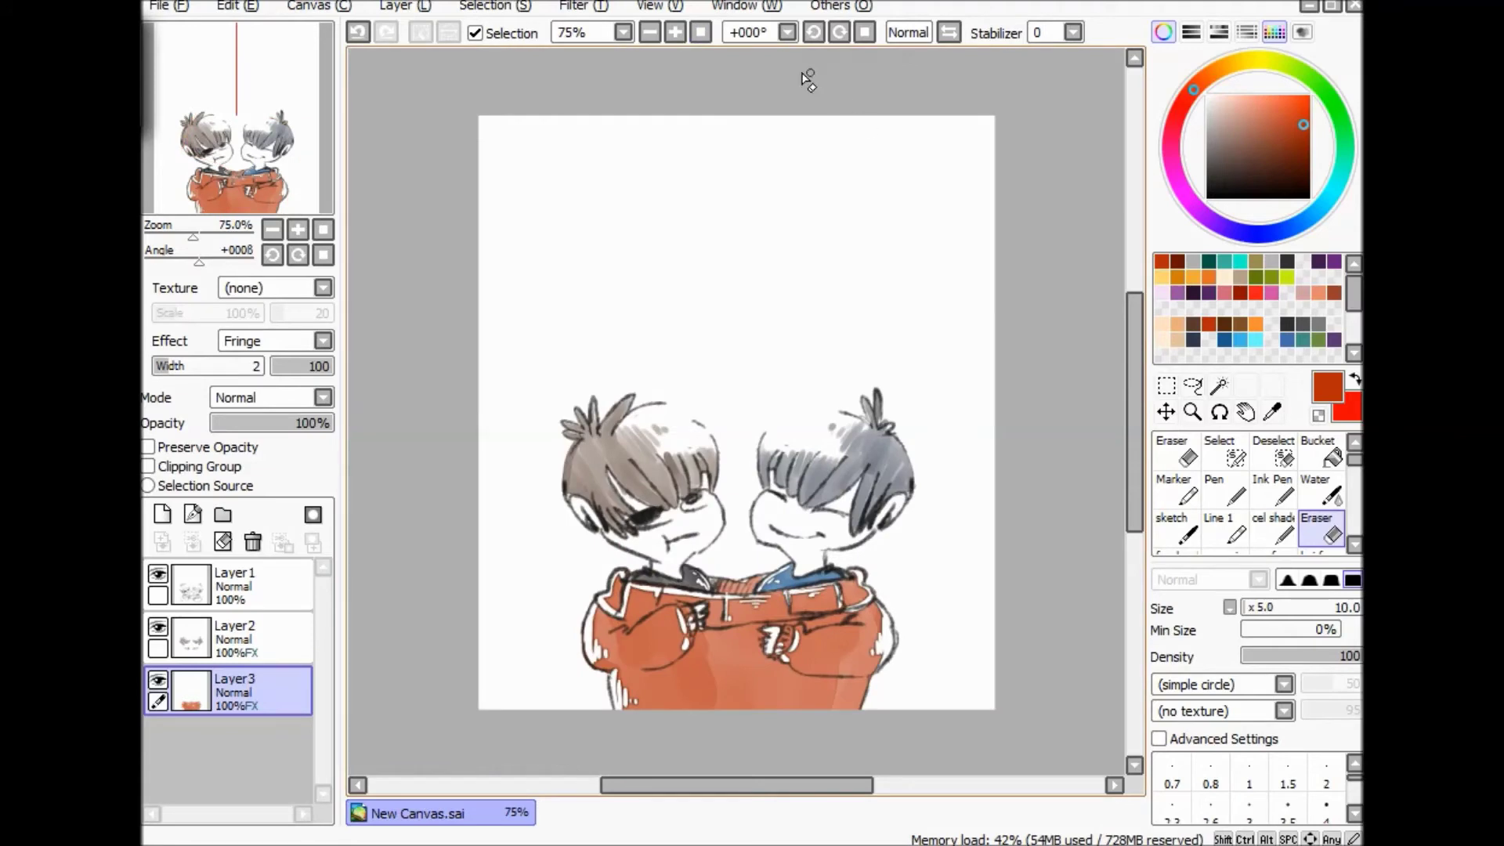
pyautogui.click(682, 32)
pyautogui.click(683, 32)
pyautogui.click(682, 32)
pyautogui.moveTo(1133, 472); pyautogui.dragTo(1133, 597)
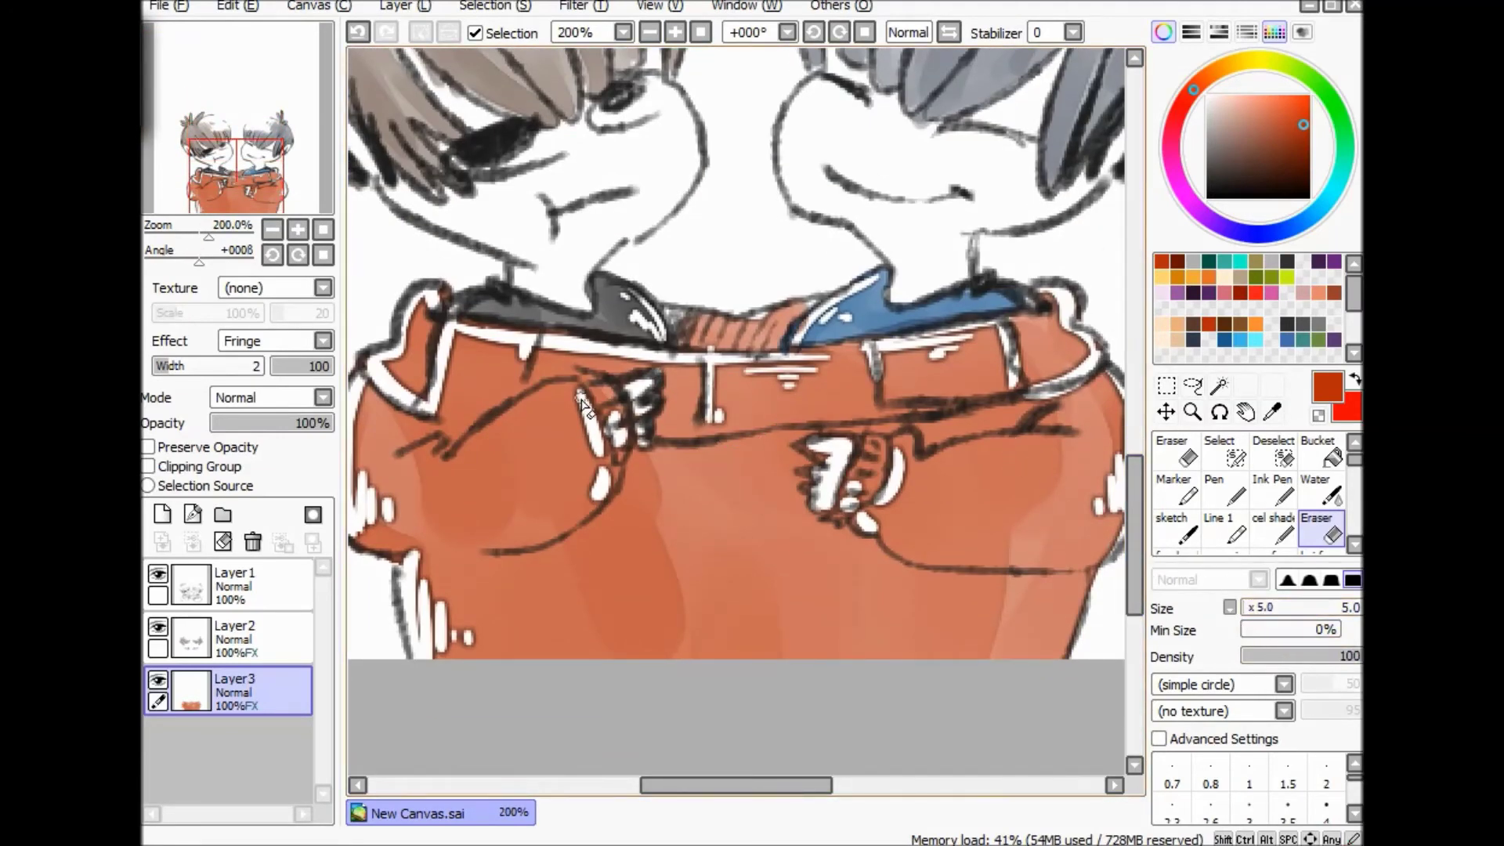
pyautogui.moveTo(572, 389); pyautogui.dragTo(548, 396)
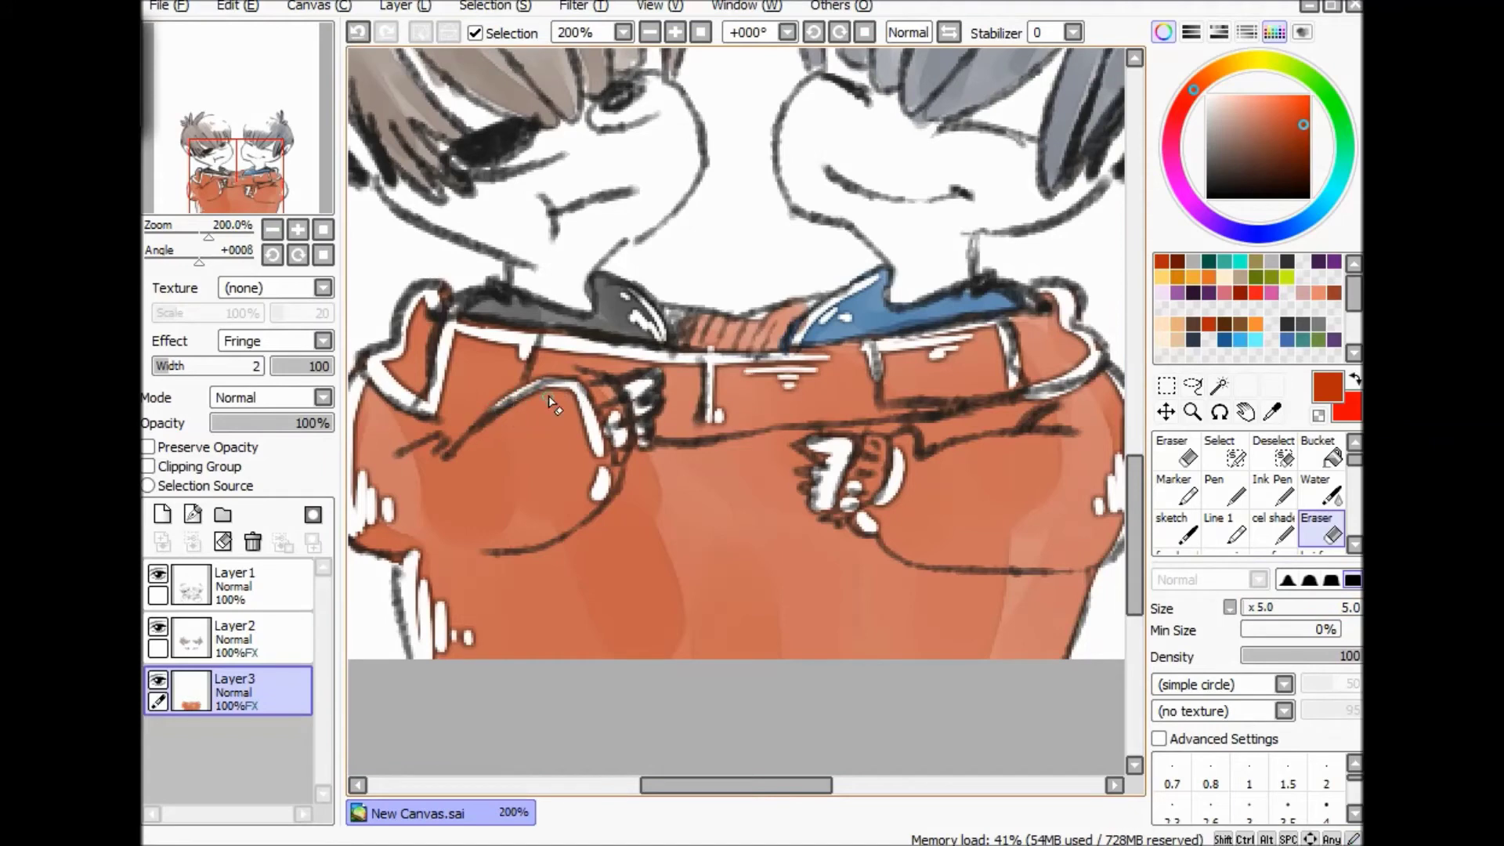
pyautogui.click(358, 32)
pyautogui.moveTo(577, 389)
pyautogui.mouseDown()
pyautogui.moveTo(559, 383)
pyautogui.moveTo(428, 475)
pyautogui.moveTo(421, 460)
pyautogui.mouseUp()
pyautogui.click(908, 33)
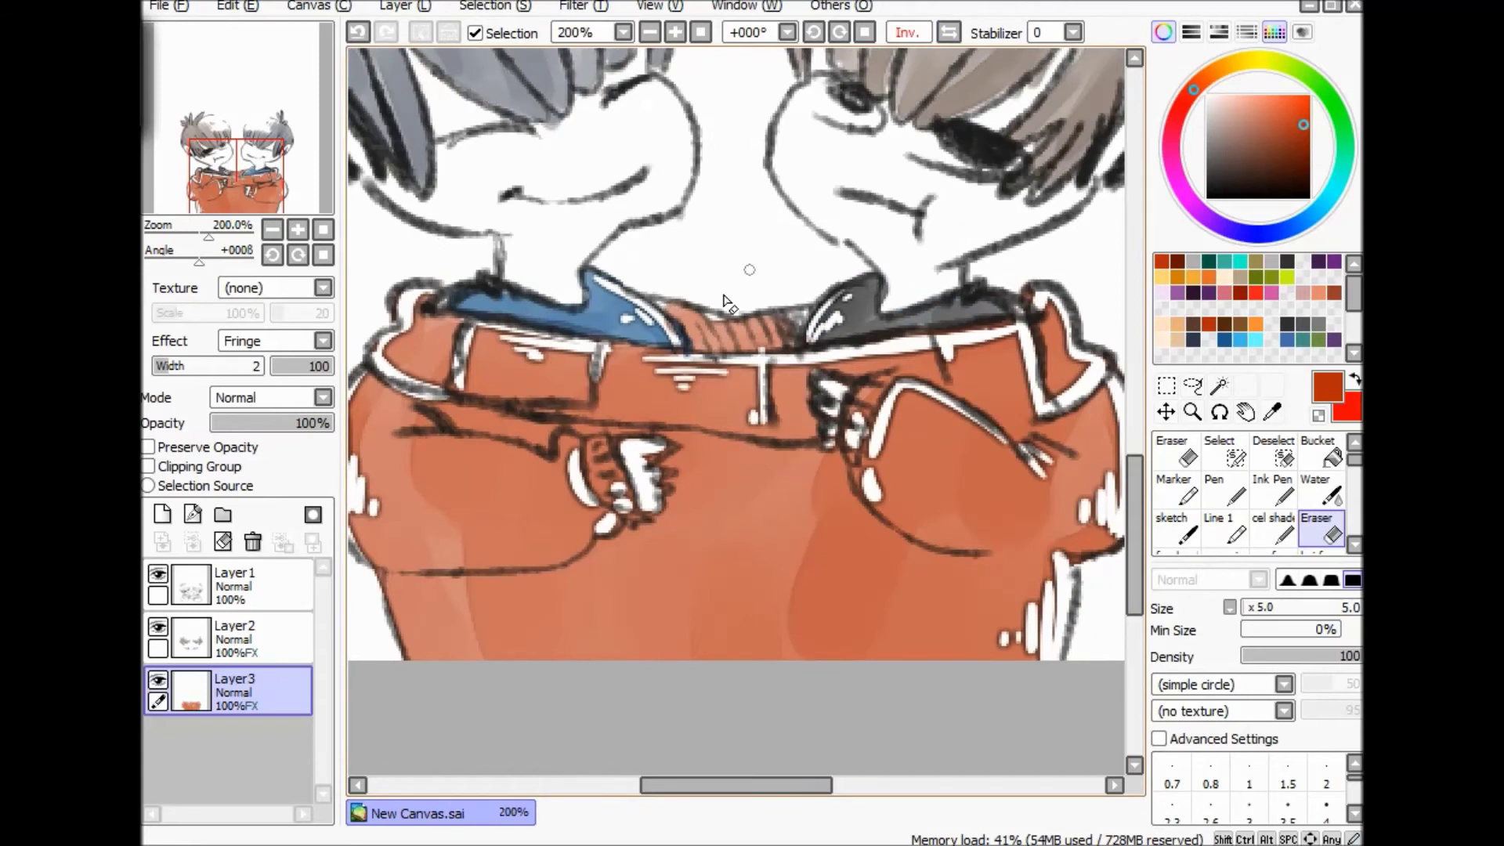
pyautogui.moveTo(546, 458); pyautogui.dragTo(407, 455)
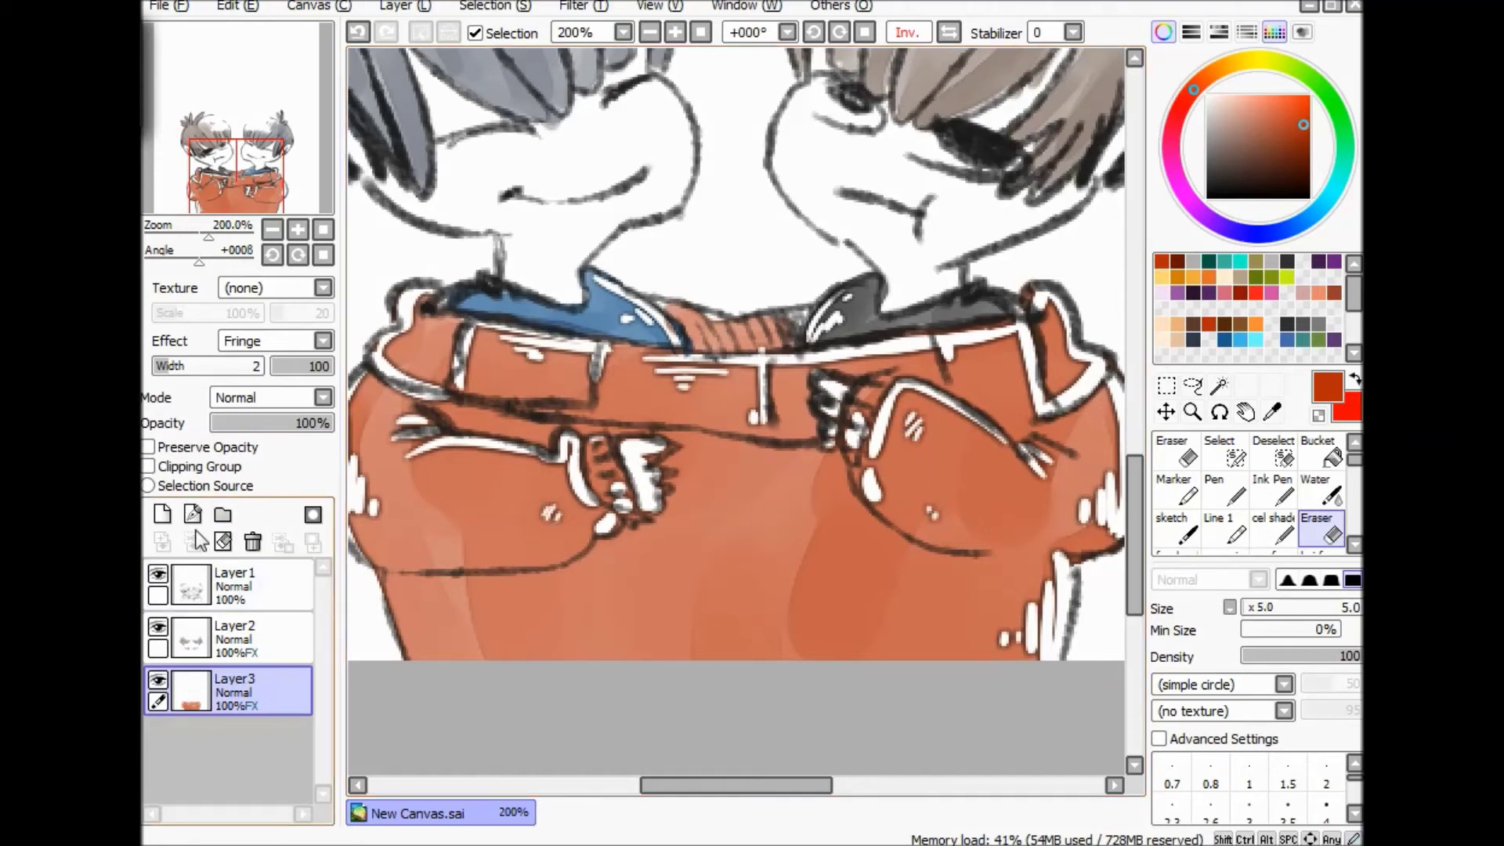
# Add a layer clipped to the sweater colour and draw a pattern row of white V marks and dots across it with the Ink Pen.
pyautogui.click(162, 515)
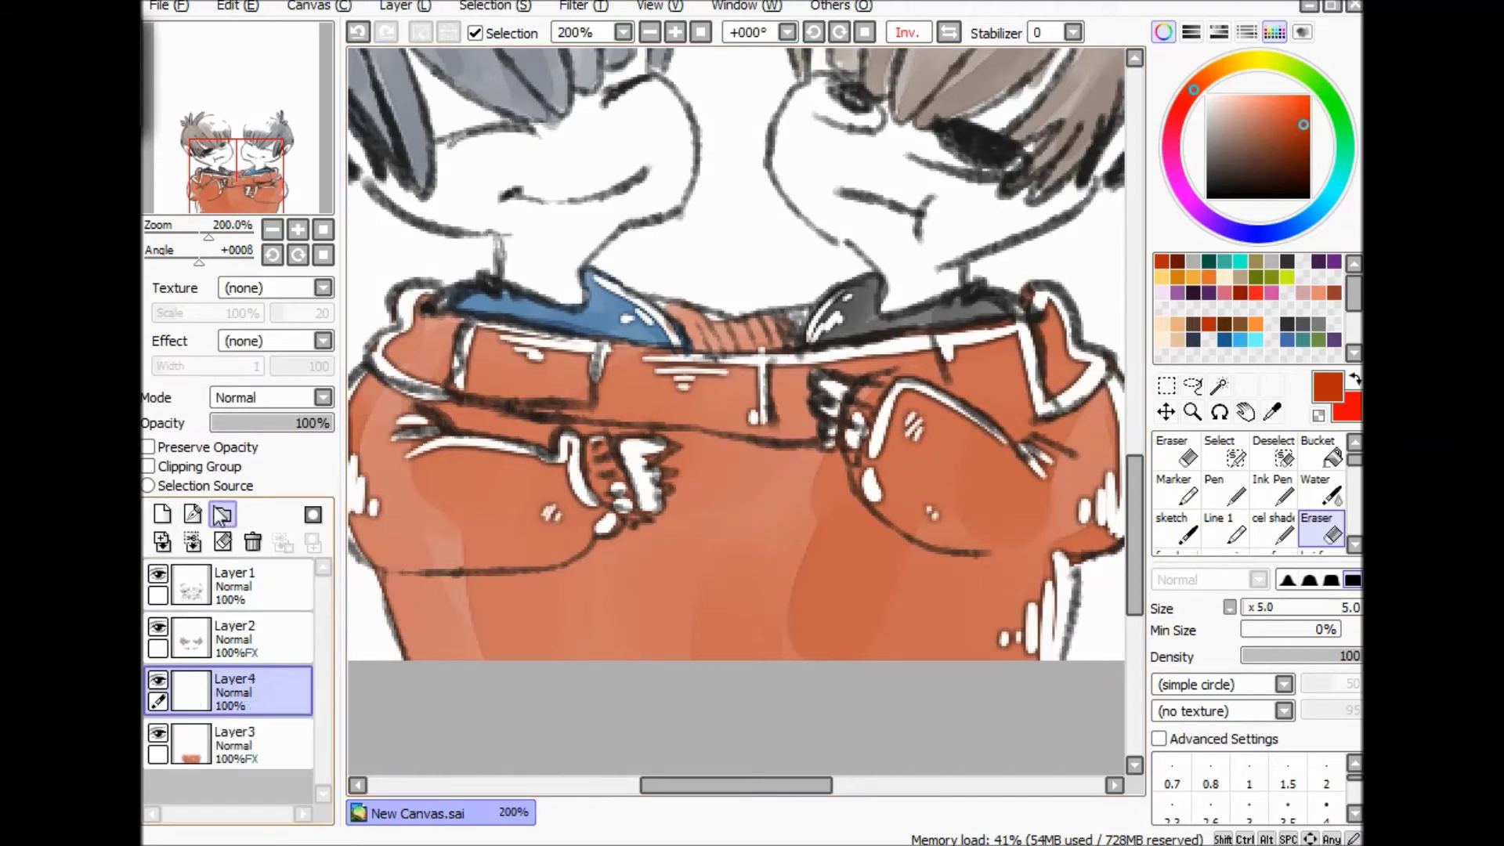
pyautogui.click(175, 468)
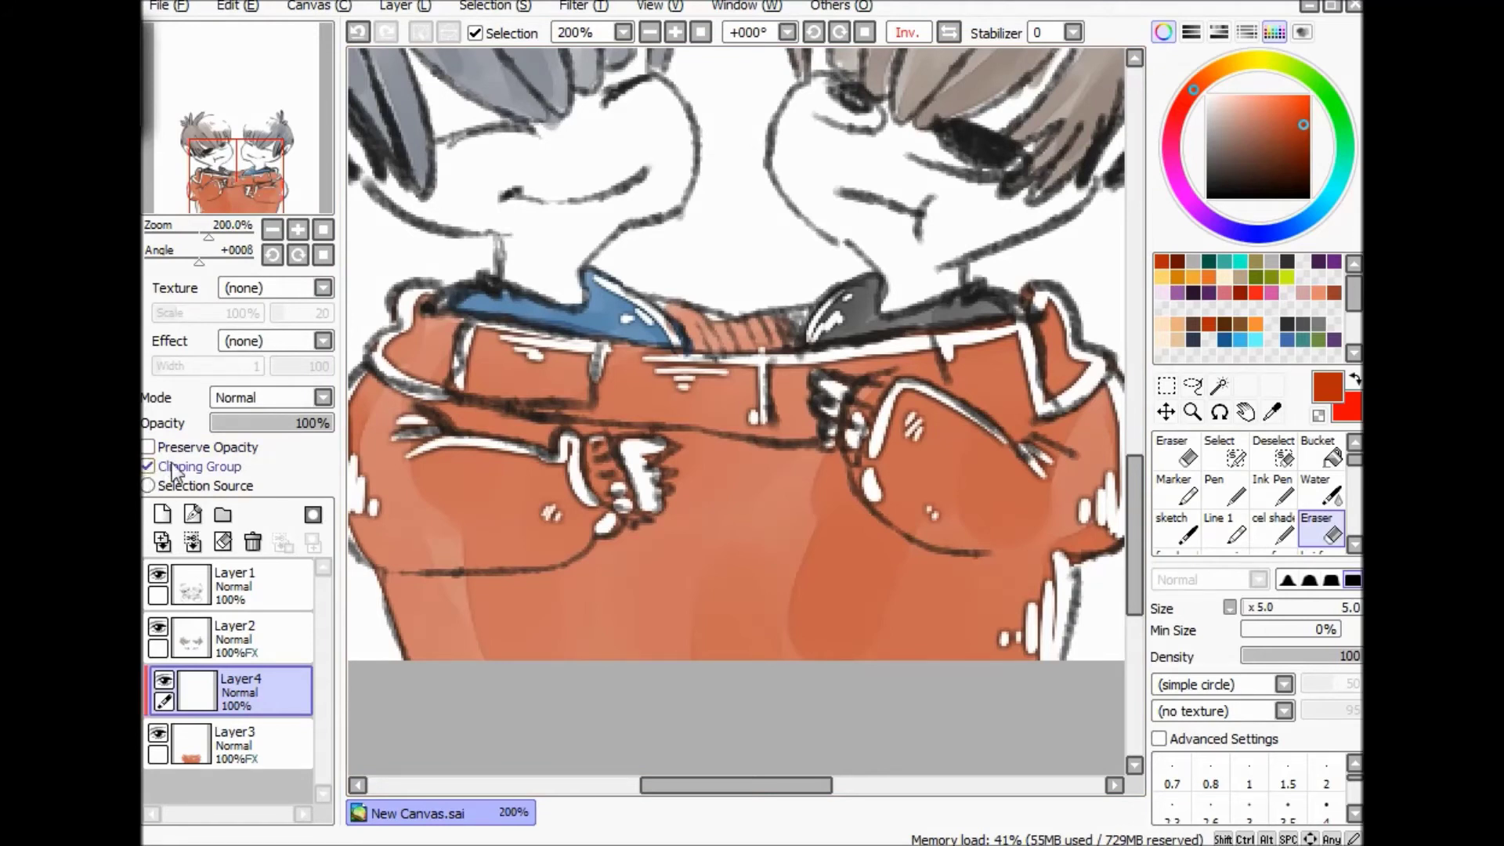
pyautogui.click(1321, 412)
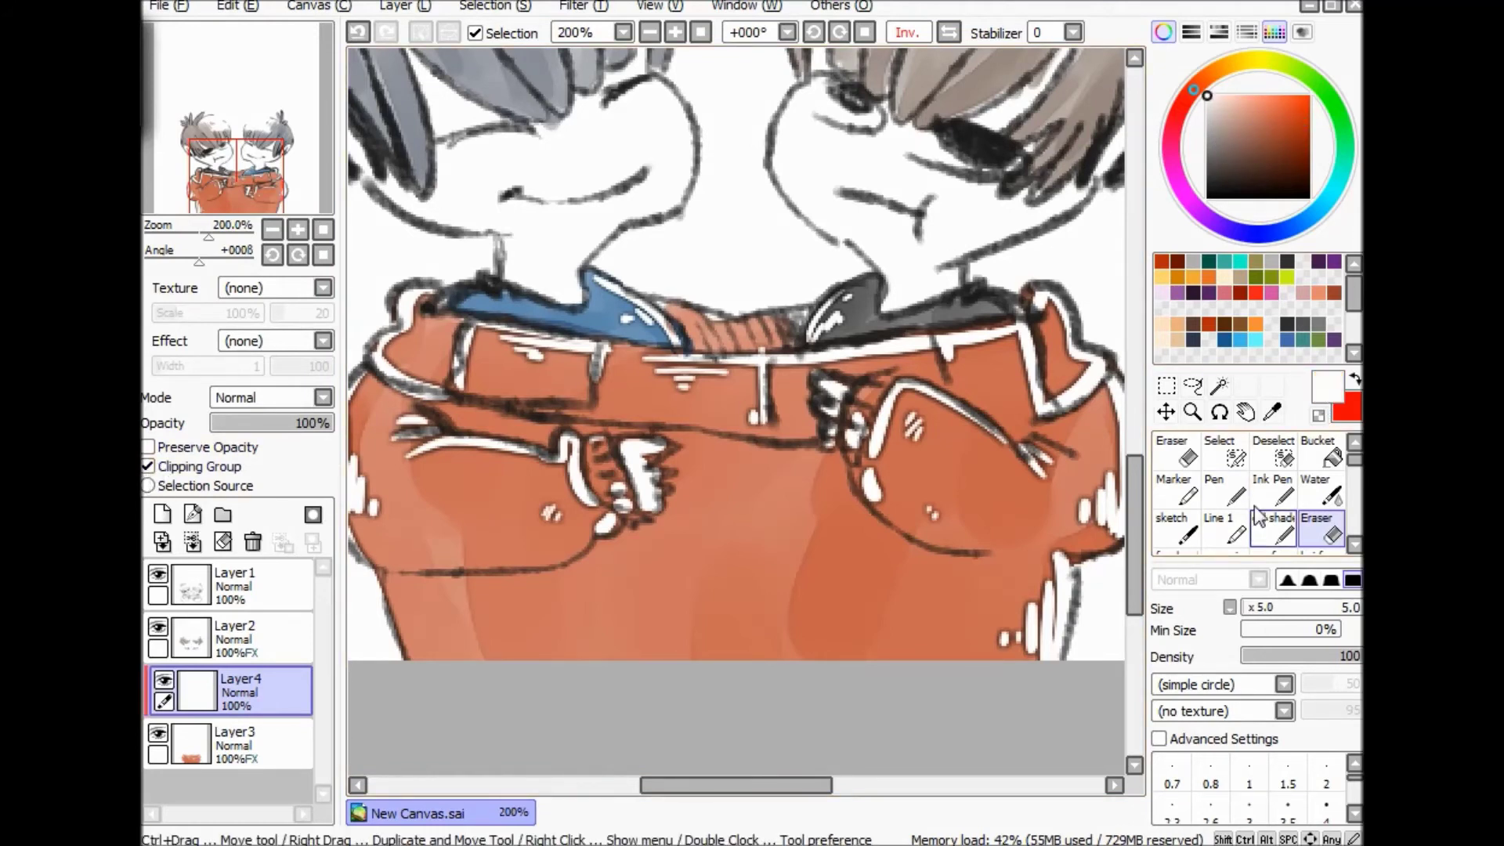
pyautogui.click(1273, 491)
pyautogui.hotkey('ctrl', 'z')
pyautogui.moveTo(358, 397); pyautogui.dragTo(558, 436)
pyautogui.moveTo(673, 458); pyautogui.dragTo(708, 444)
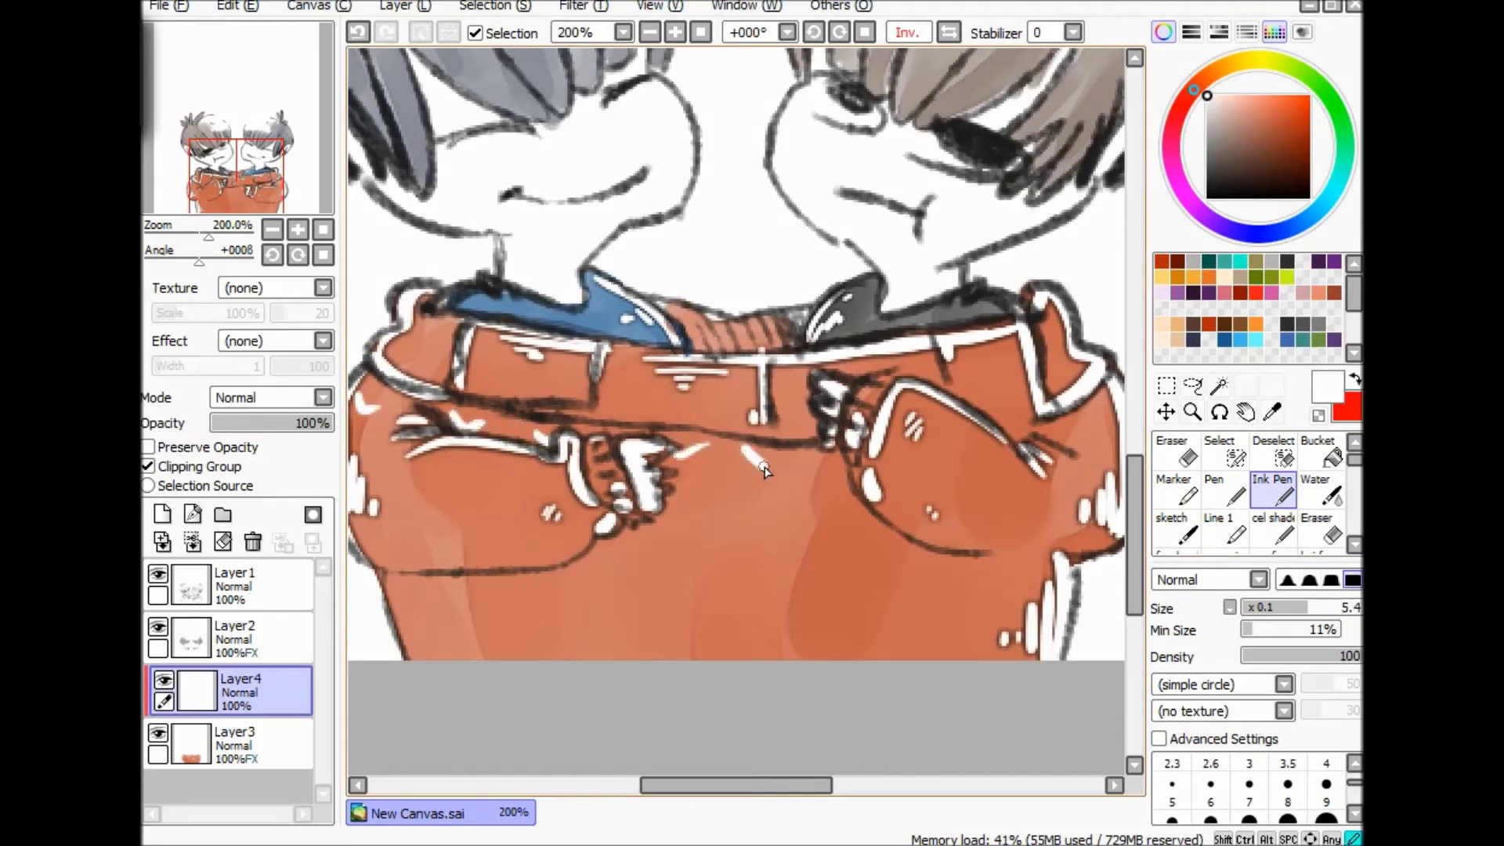
pyautogui.moveTo(1071, 428); pyautogui.dragTo(1080, 439)
pyautogui.moveTo(1082, 437); pyautogui.dragTo(1111, 423)
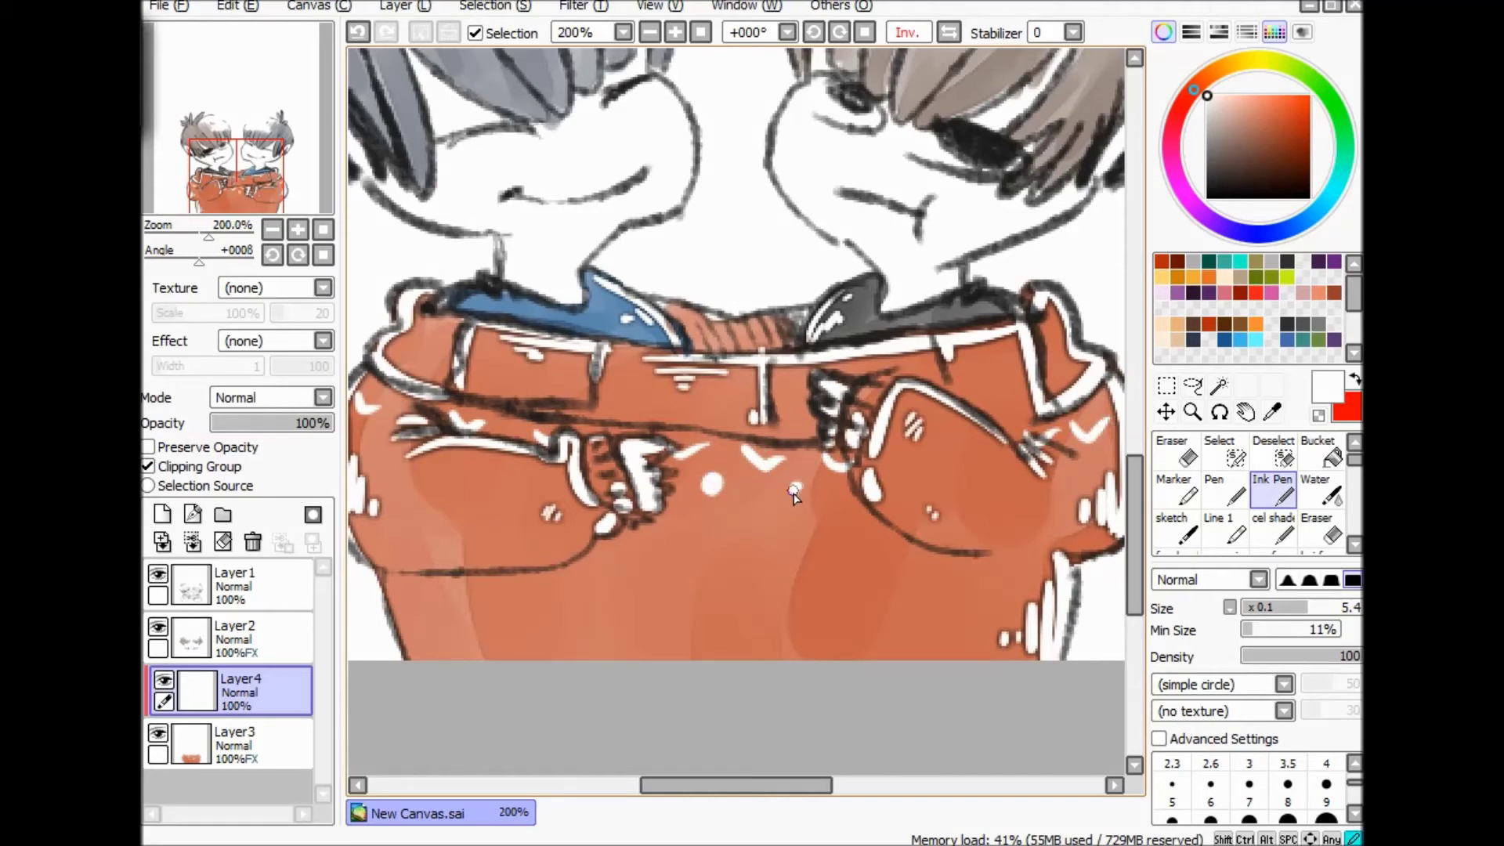
# Draw a second row of small white curved marks beneath the dots across the sweater and sleeves.
pyautogui.moveTo(793, 786); pyautogui.dragTo(756, 787)
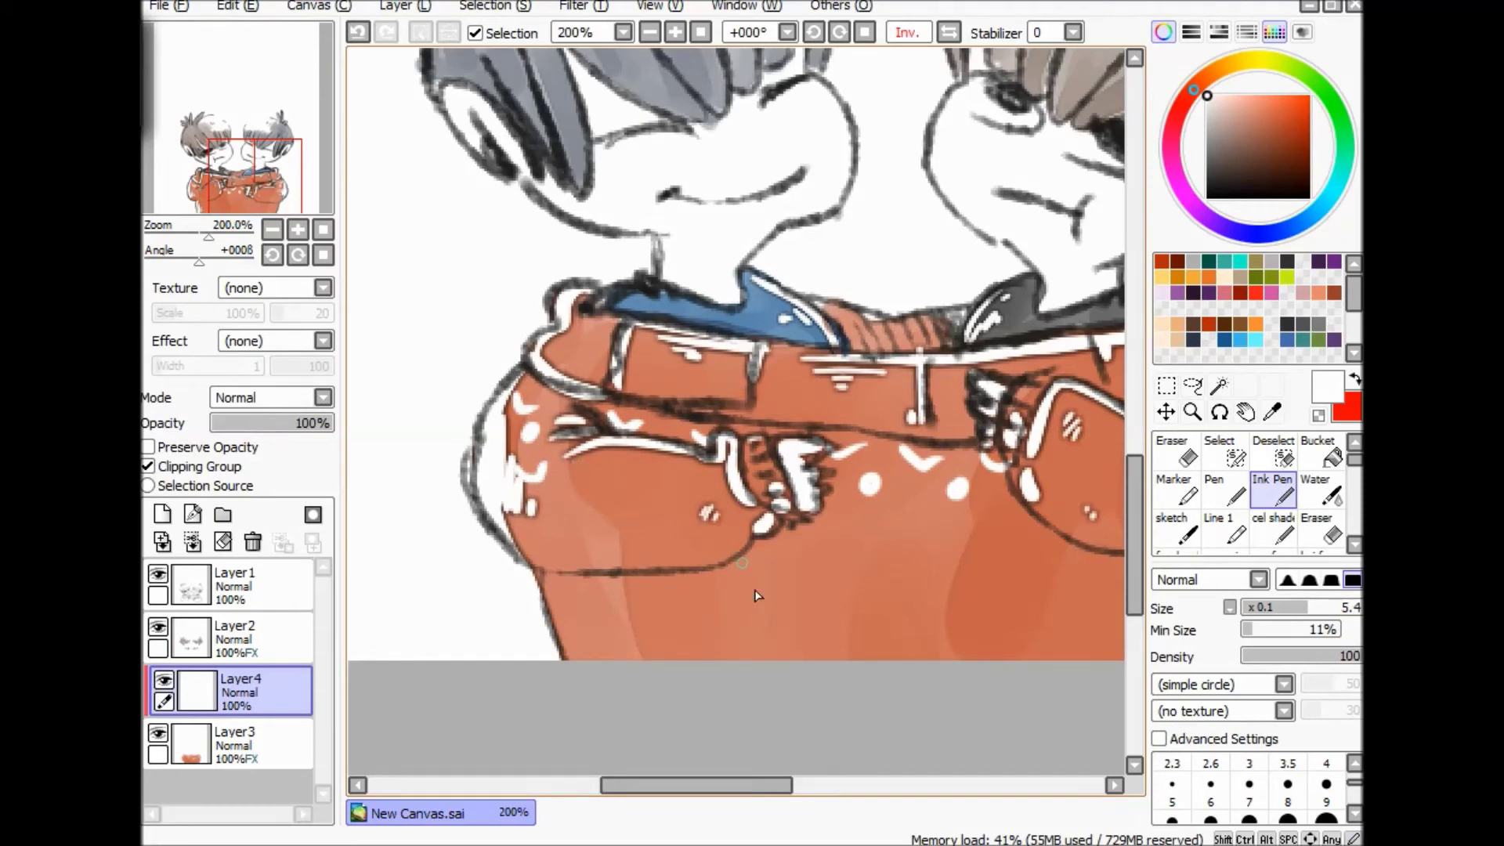
pyautogui.moveTo(760, 788); pyautogui.dragTo(822, 786)
pyautogui.moveTo(570, 512); pyautogui.dragTo(689, 515)
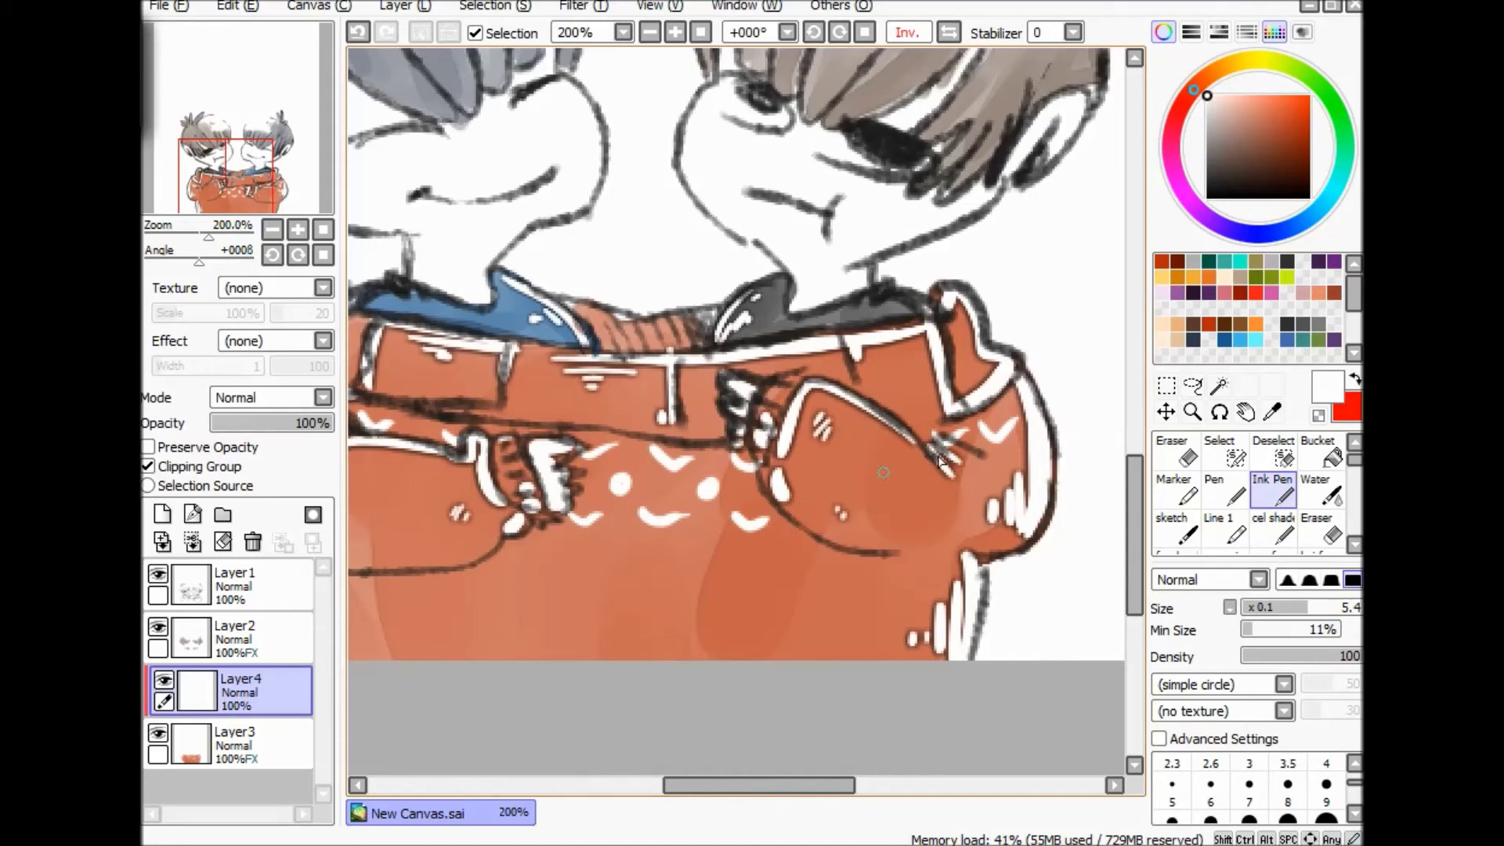
pyautogui.moveTo(988, 465)
pyautogui.mouseDown()
pyautogui.moveTo(966, 450)
pyautogui.moveTo(1015, 472)
pyautogui.mouseUp()
# Draw a row of white four-pointed stars across the sweater body below the curved marks.
pyautogui.moveTo(813, 786); pyautogui.dragTo(744, 786)
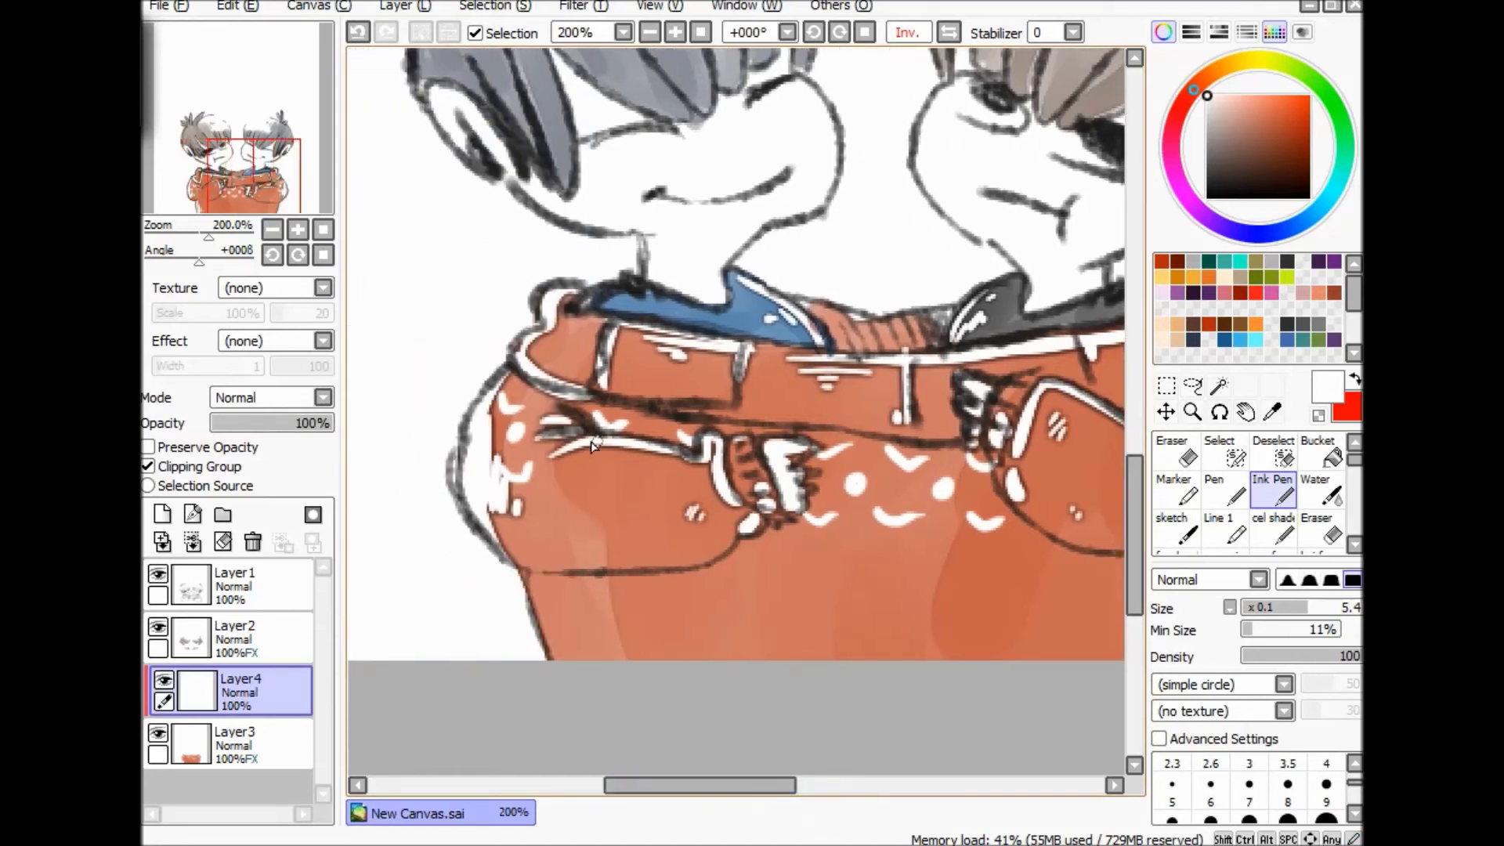
pyautogui.moveTo(849, 536); pyautogui.dragTo(848, 570)
pyautogui.moveTo(880, 564)
pyautogui.mouseDown()
pyautogui.moveTo(859, 588)
pyautogui.moveTo(914, 572)
pyautogui.mouseUp()
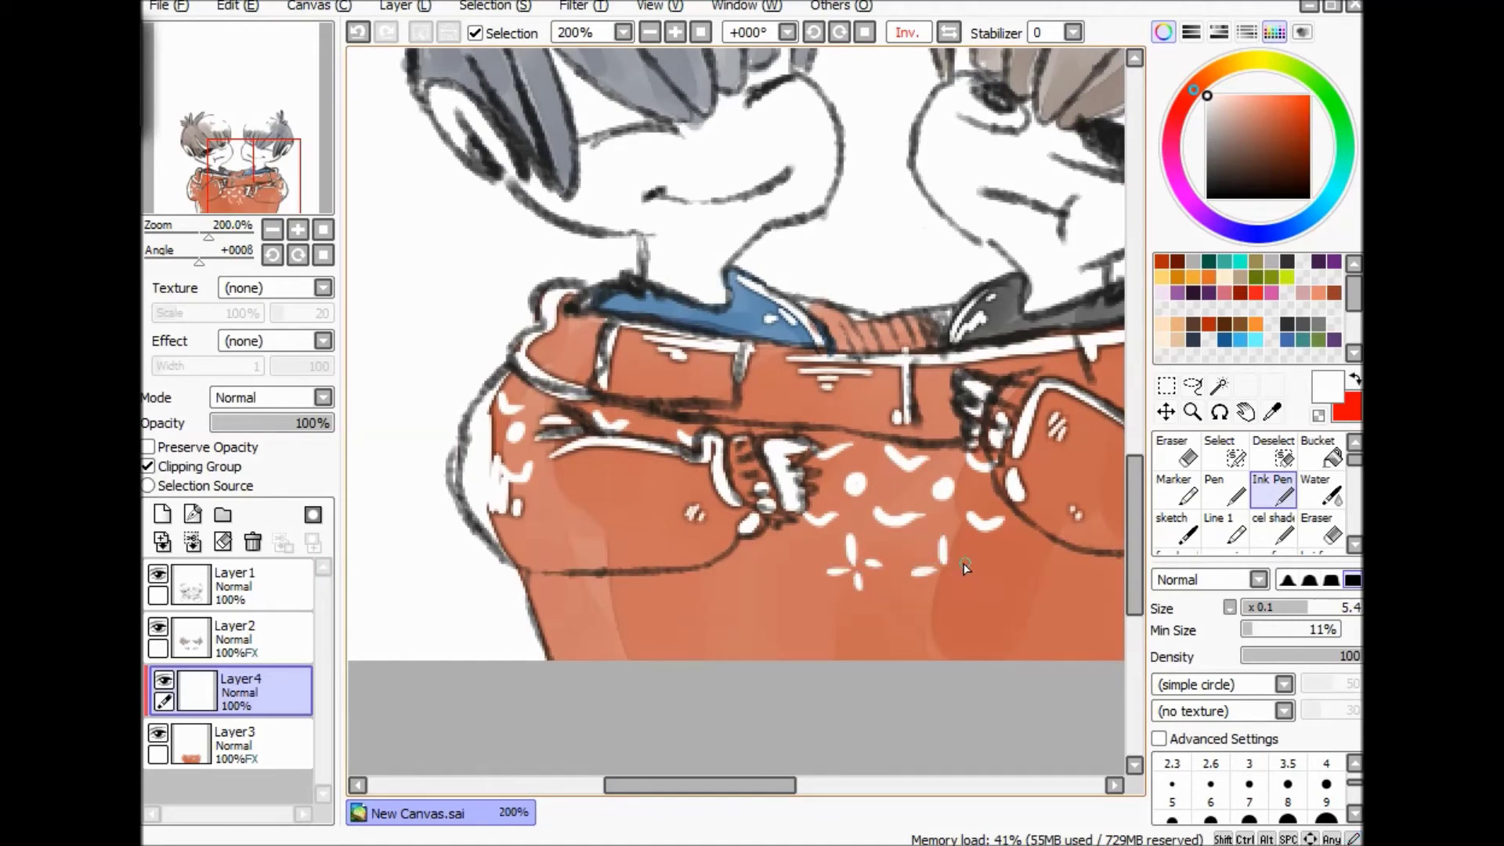
pyautogui.moveTo(756, 560); pyautogui.dragTo(737, 560)
pyautogui.moveTo(763, 784); pyautogui.dragTo(818, 785)
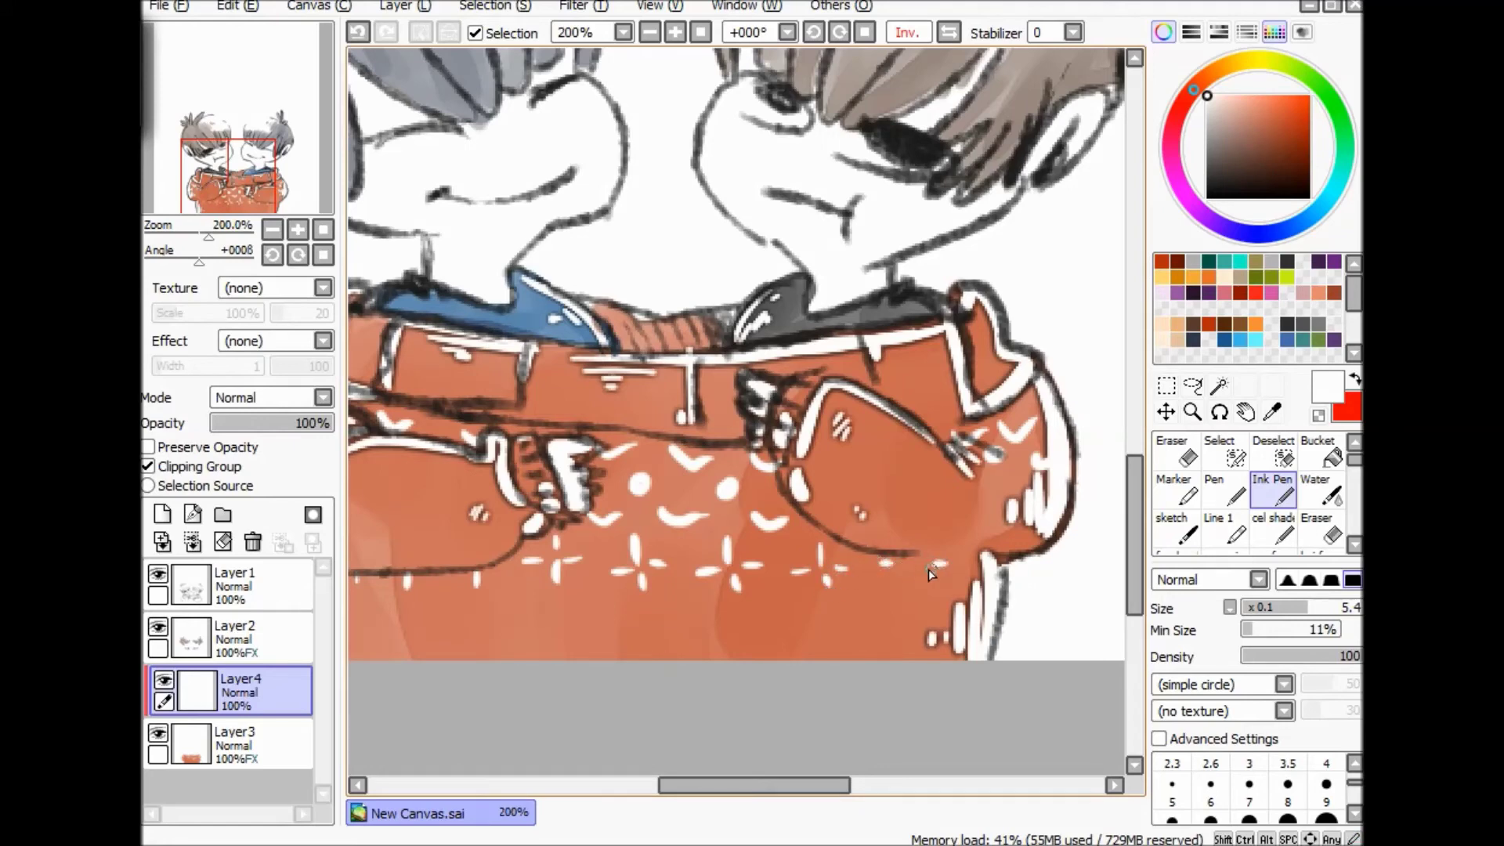
# Draw a long wavy white line across the full width of the sweater below the row of stars.
pyautogui.moveTo(827, 789); pyautogui.dragTo(778, 790)
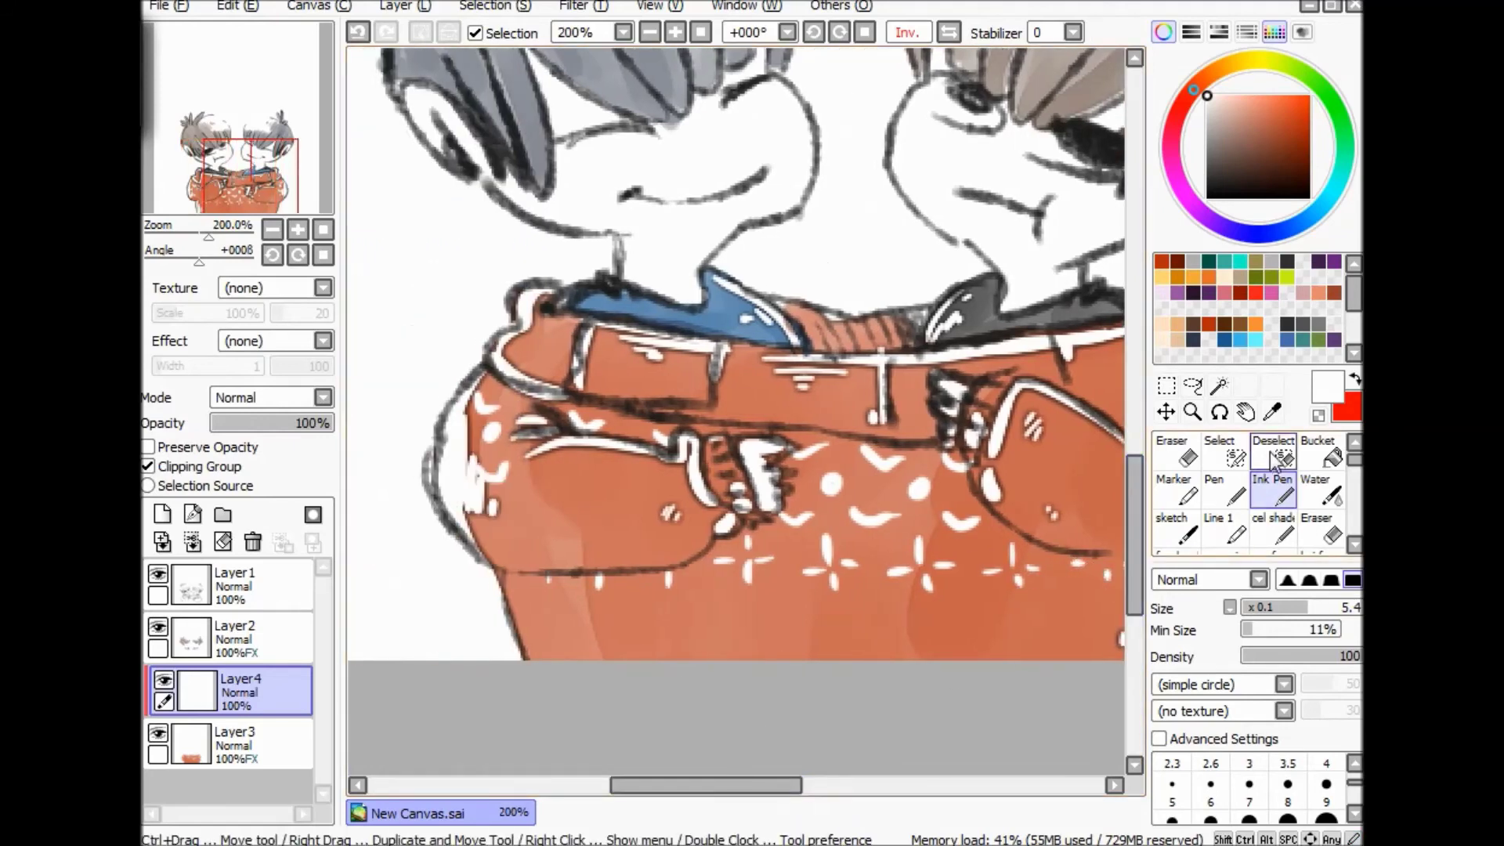
pyautogui.click(1219, 412)
pyautogui.moveTo(964, 537); pyautogui.dragTo(618, 612)
pyautogui.click(1187, 490)
pyautogui.click(1272, 490)
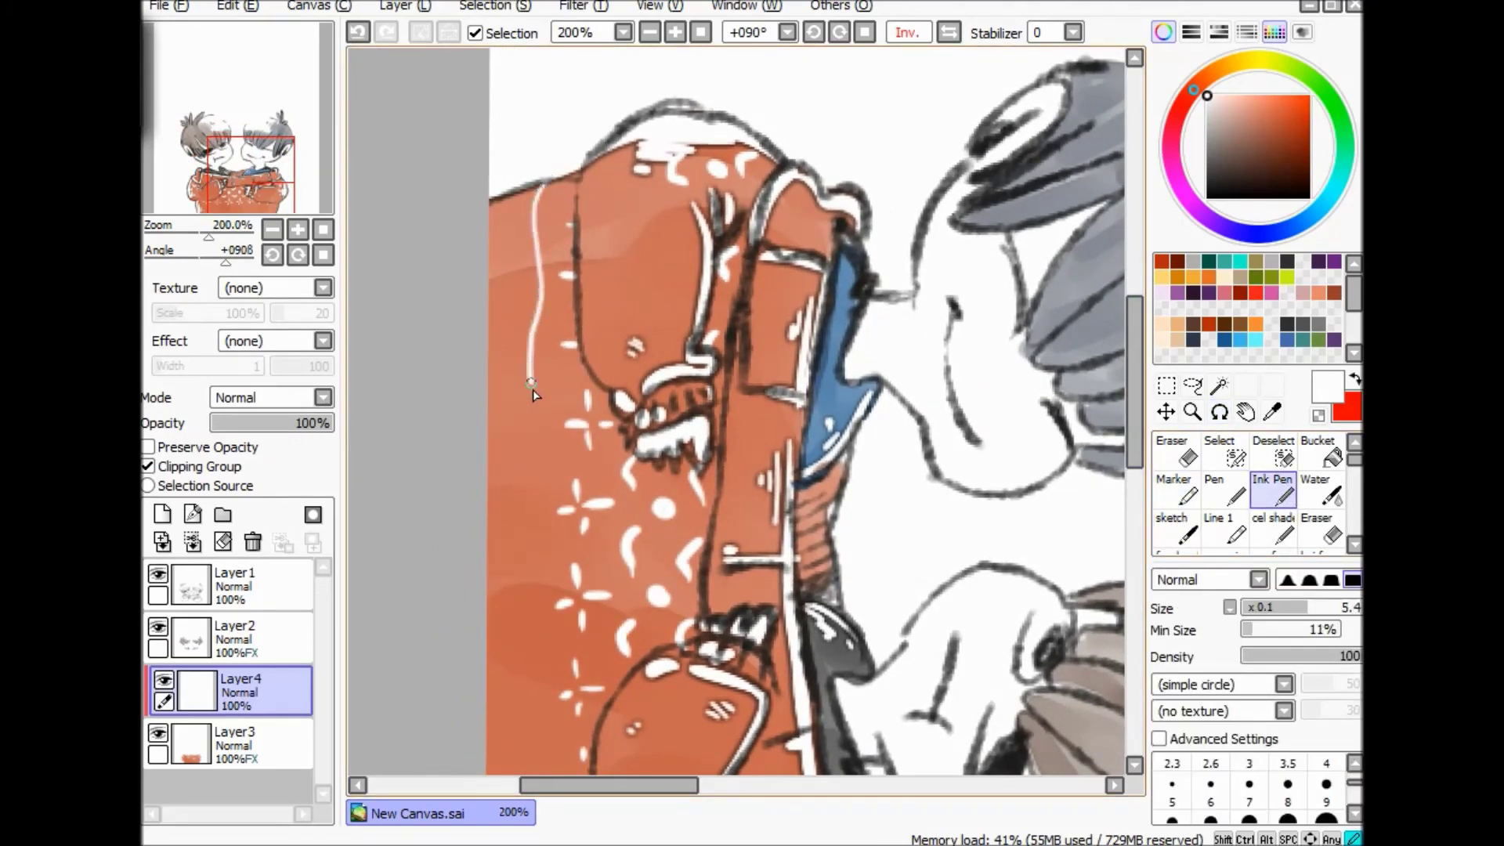
pyautogui.moveTo(529, 365); pyautogui.dragTo(530, 628)
pyautogui.scroll(-3, 714, 465)
pyautogui.moveTo(543, 335); pyautogui.dragTo(543, 623)
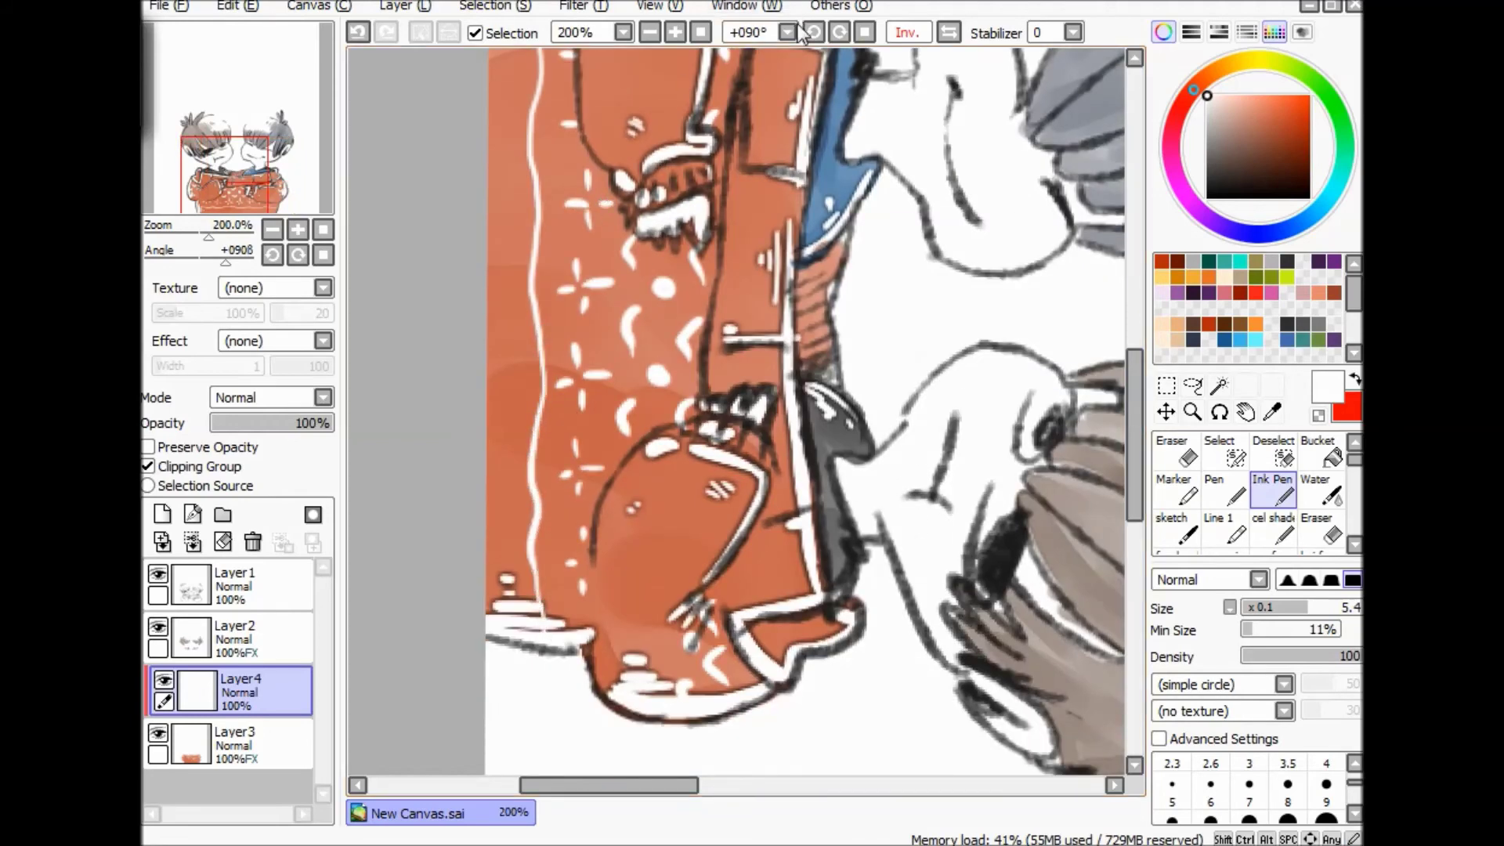
# Draw a row of white dots across the sweater hem beneath the long wavy line.
pyautogui.click(704, 36)
pyautogui.click(681, 39)
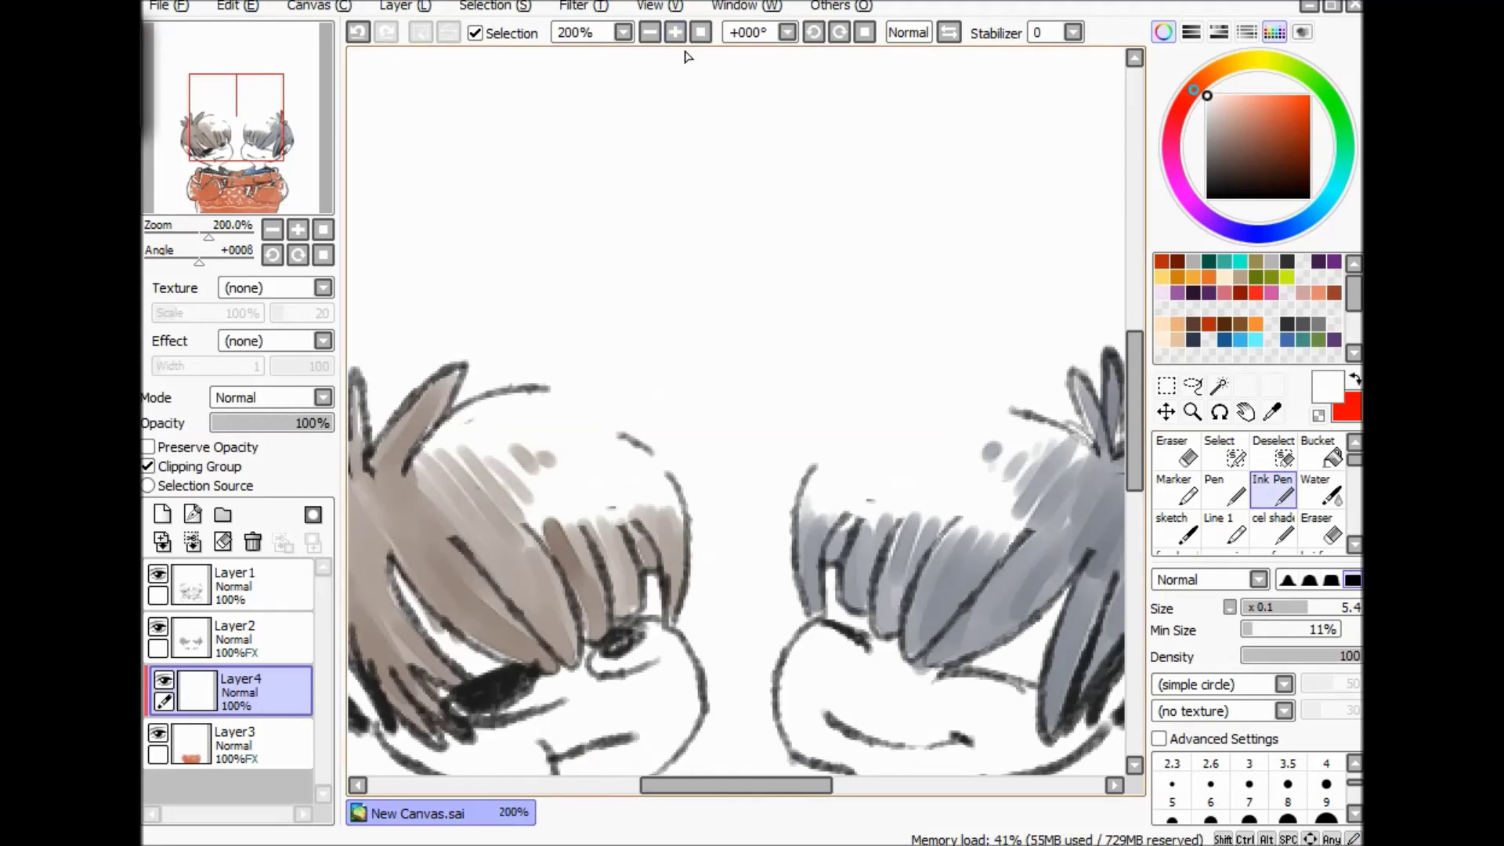
pyautogui.moveTo(1129, 463); pyautogui.dragTo(1134, 615)
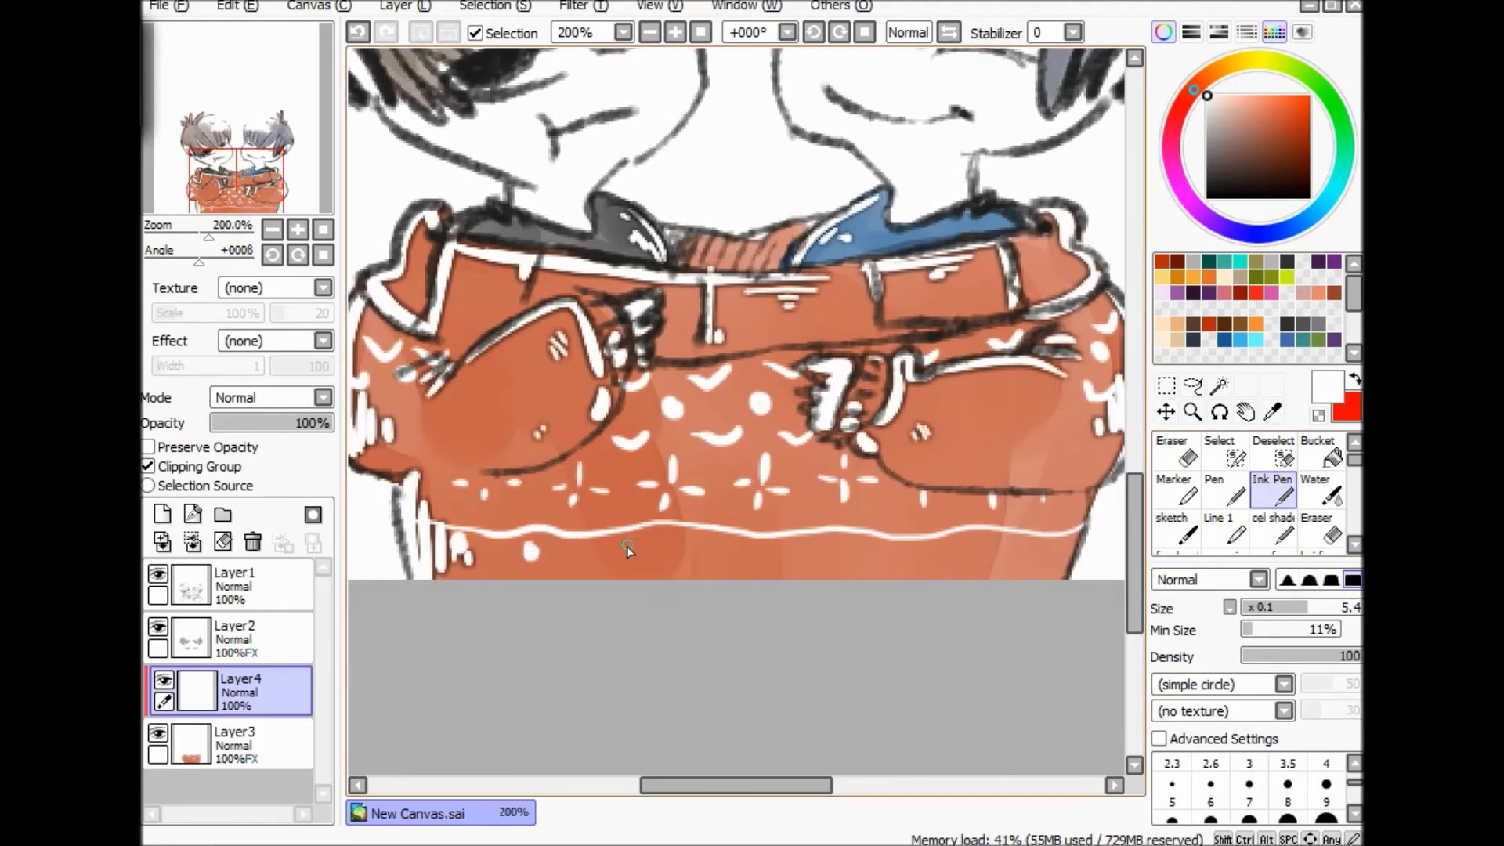
pyautogui.click(781, 548)
pyautogui.click(887, 552)
pyautogui.click(956, 546)
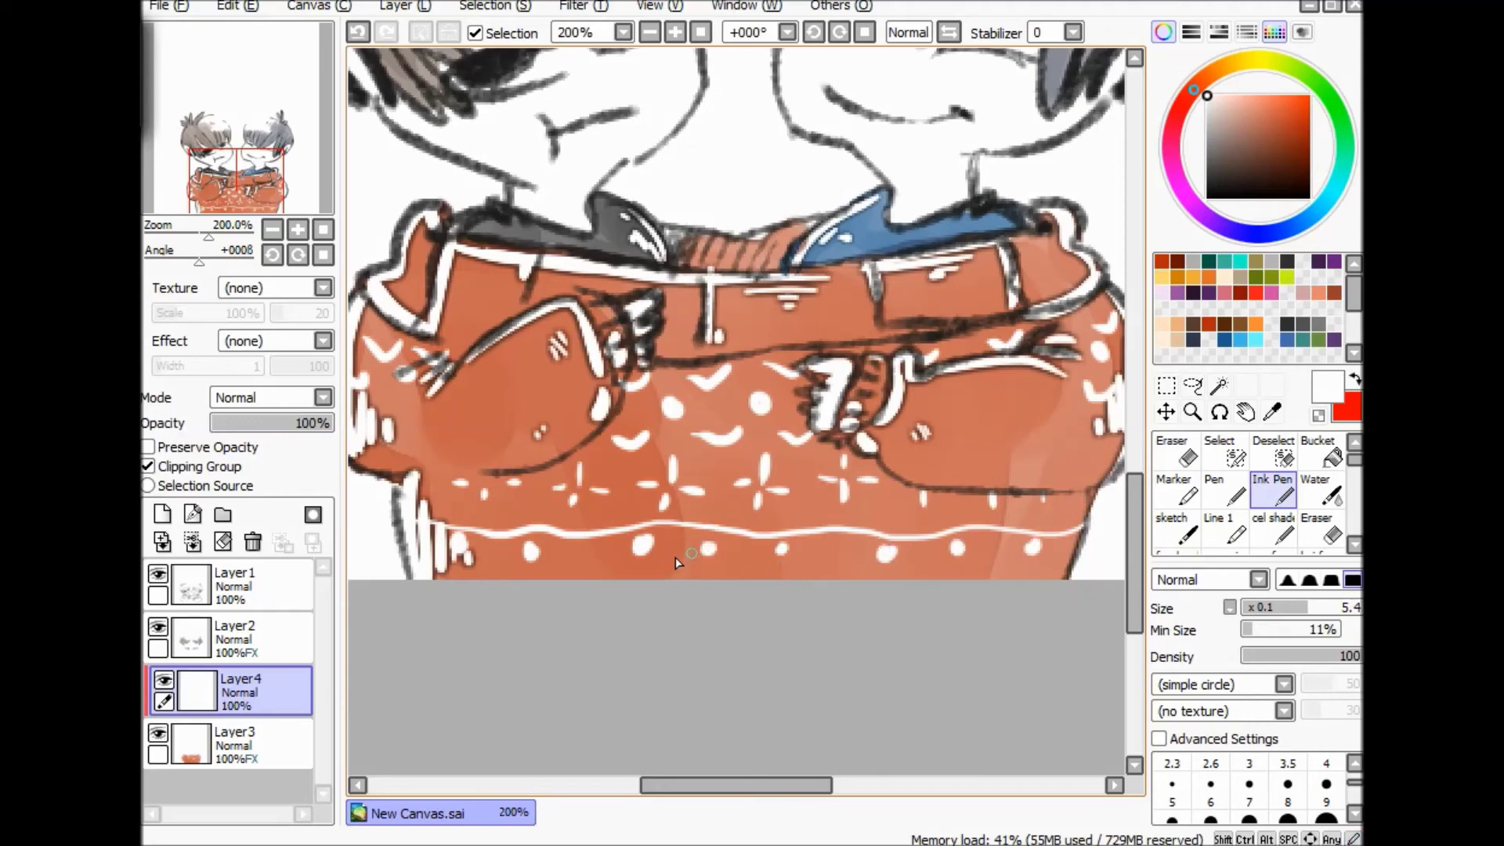
# Draw a white line with the Ink Pen along the sweater's lower edge below the row of dots.
pyautogui.click(1219, 412)
pyautogui.moveTo(971, 570)
pyautogui.mouseDown()
pyautogui.moveTo(547, 574)
pyautogui.moveTo(581, 641)
pyautogui.mouseUp()
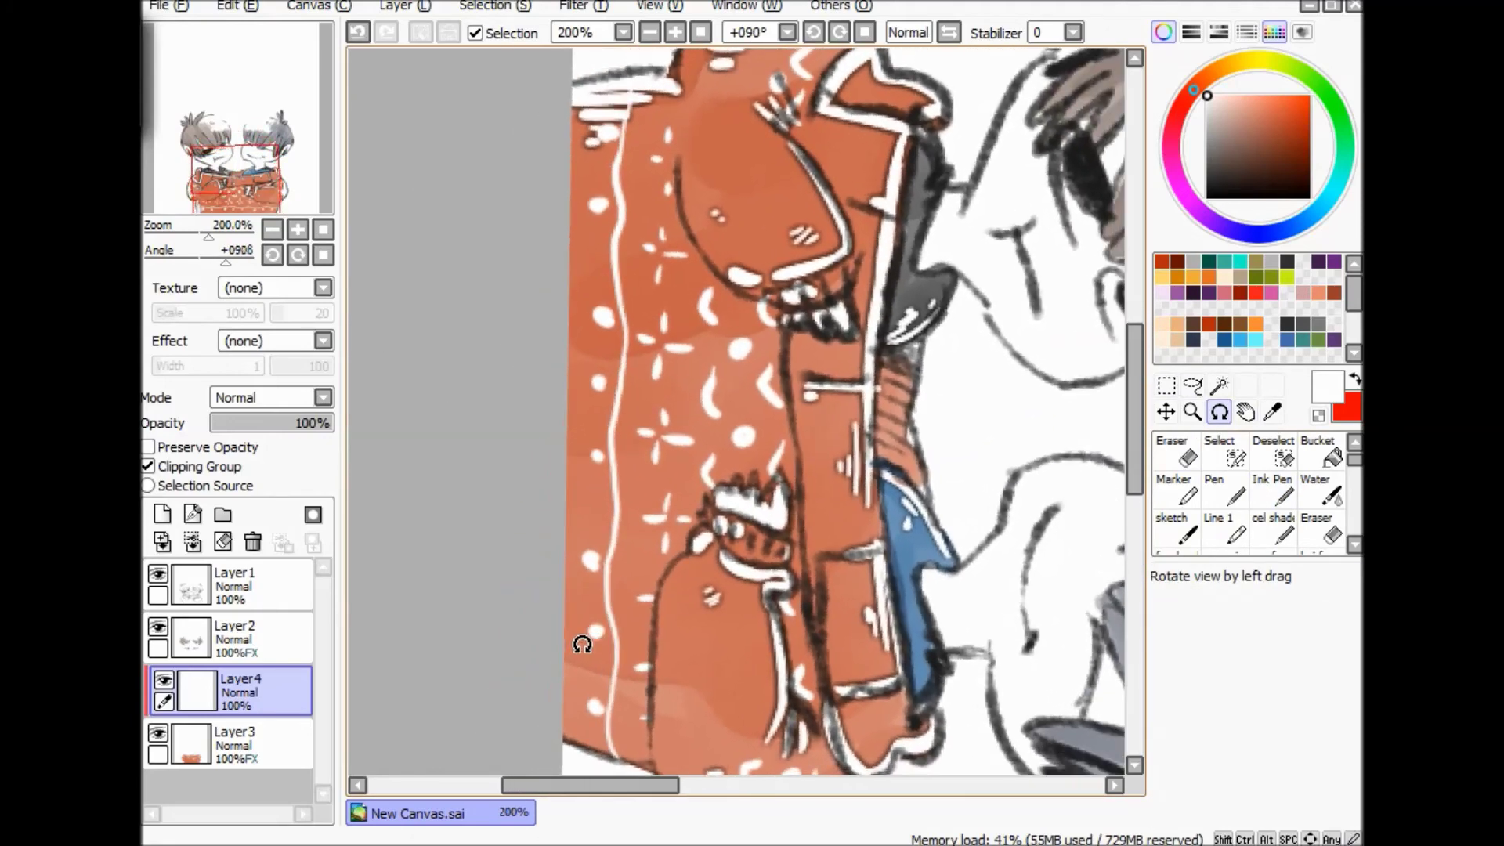
pyautogui.click(1276, 502)
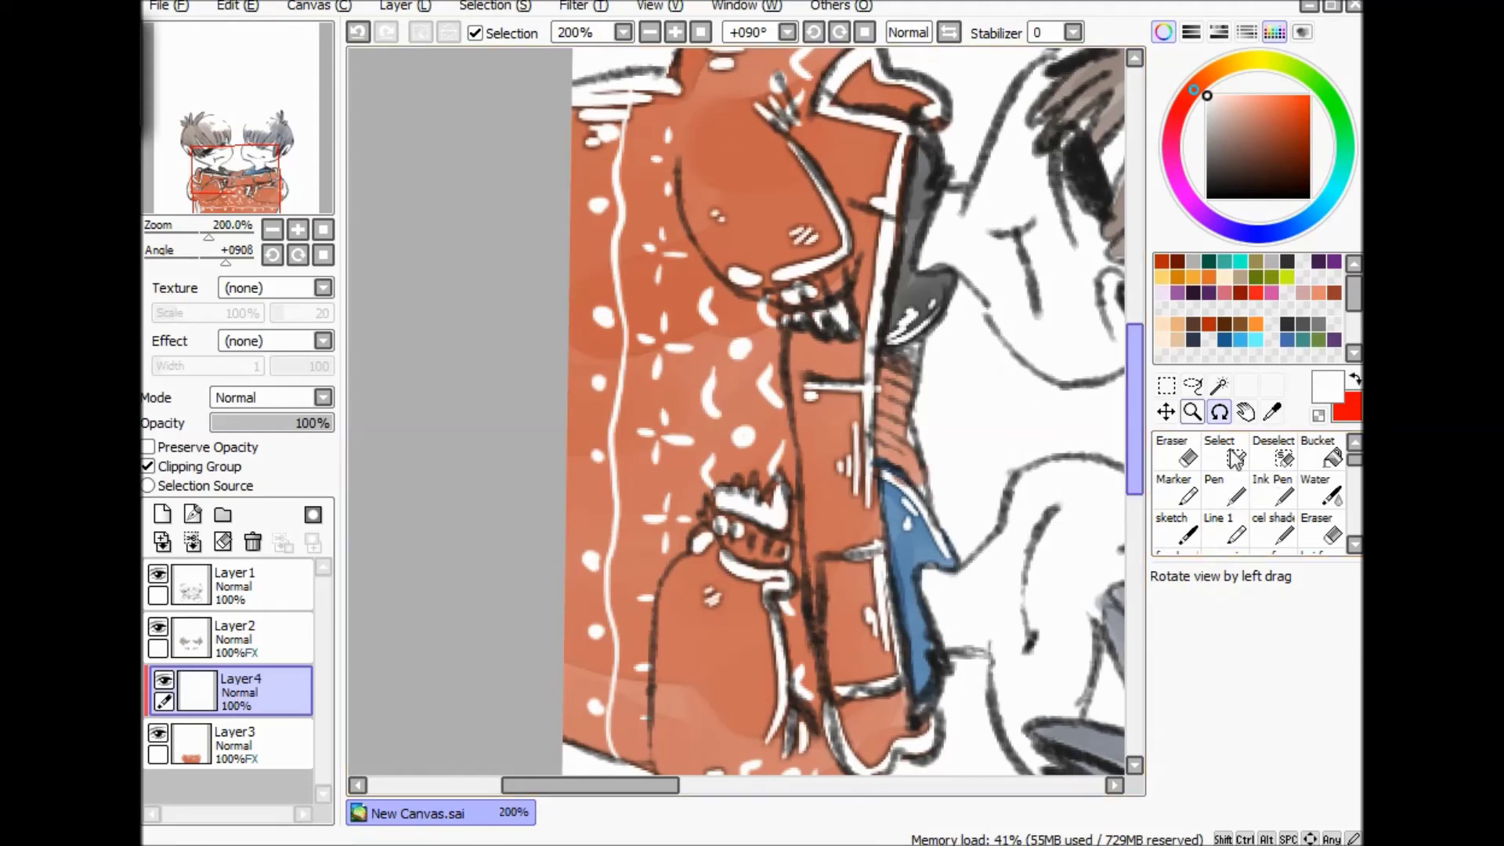
pyautogui.moveTo(581, 175); pyautogui.dragTo(577, 318)
pyautogui.moveTo(564, 558)
pyautogui.mouseDown()
pyautogui.moveTo(582, 640)
pyautogui.moveTo(570, 741)
pyautogui.mouseUp()
pyautogui.click(696, 33)
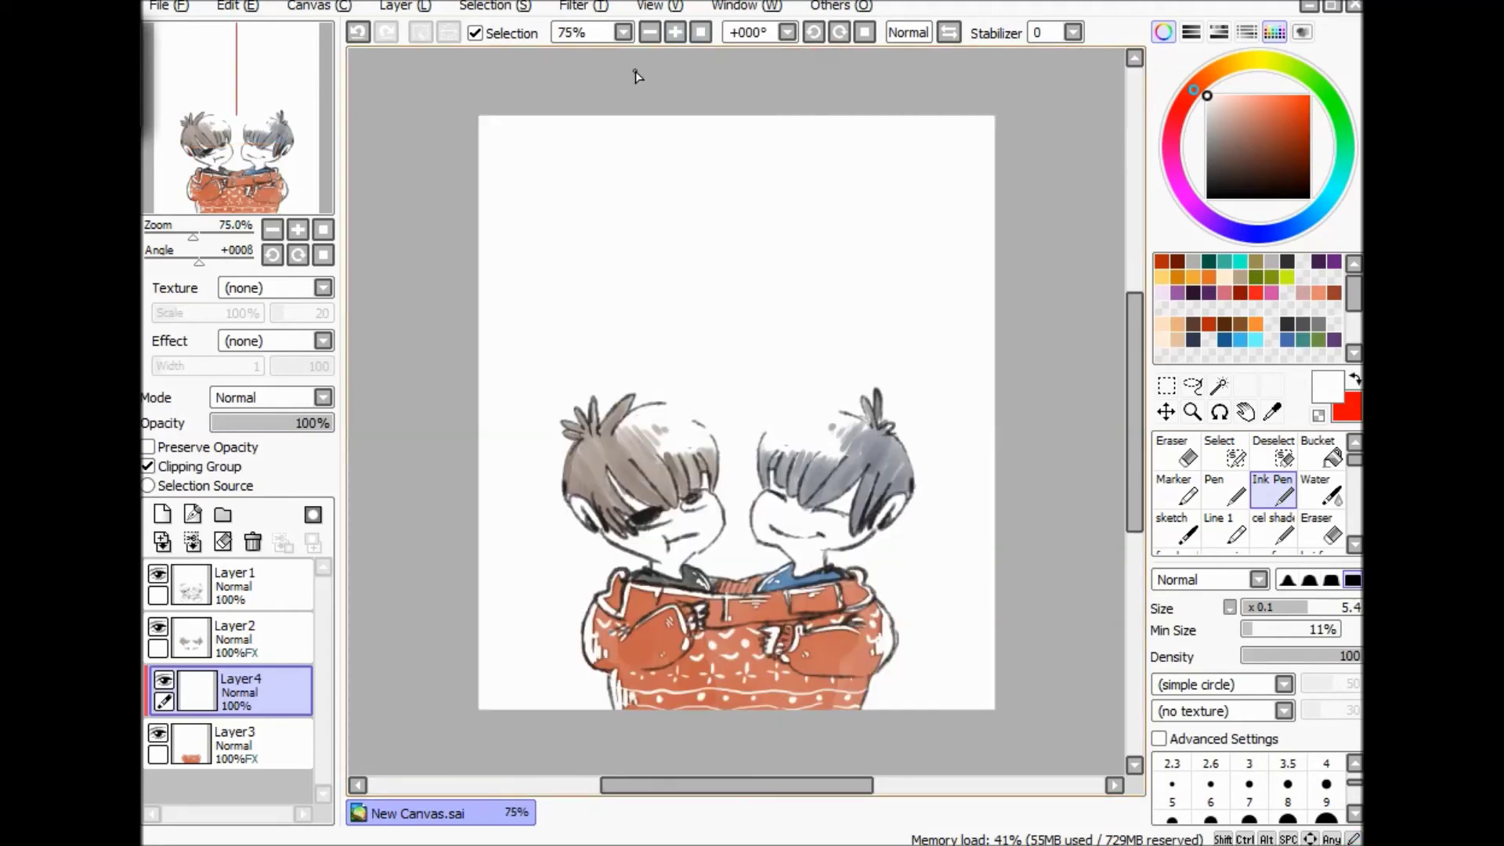
# Add a new layer above the line art and paint orange-red Marker blush on both characters' cheeks.
pyautogui.click(252, 579)
pyautogui.click(162, 514)
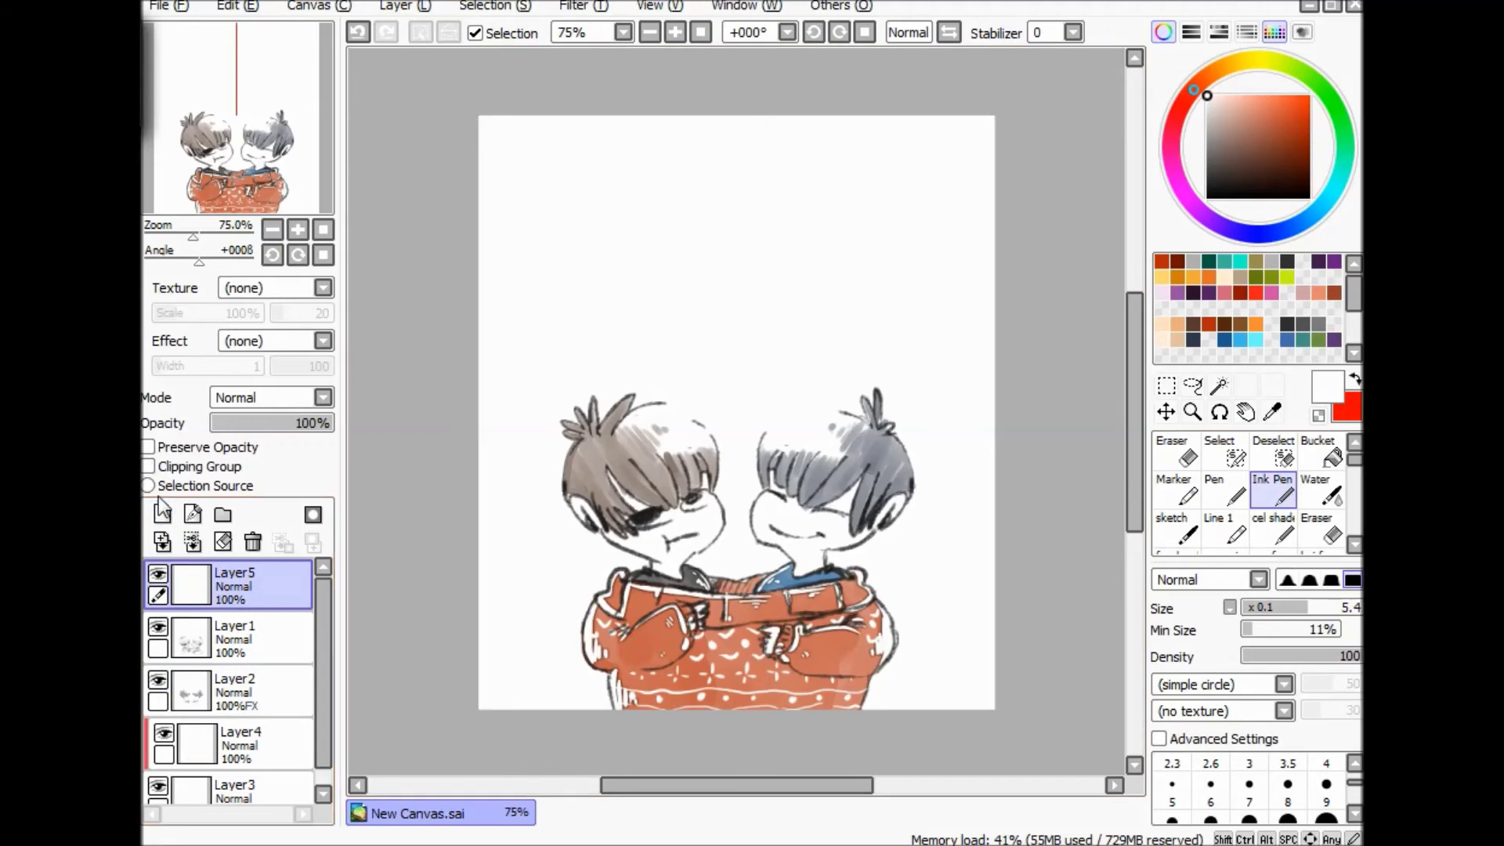
pyautogui.click(675, 33)
pyautogui.click(675, 32)
pyautogui.moveTo(1136, 481); pyautogui.dragTo(1140, 536)
pyautogui.click(1177, 494)
pyautogui.click(1306, 98)
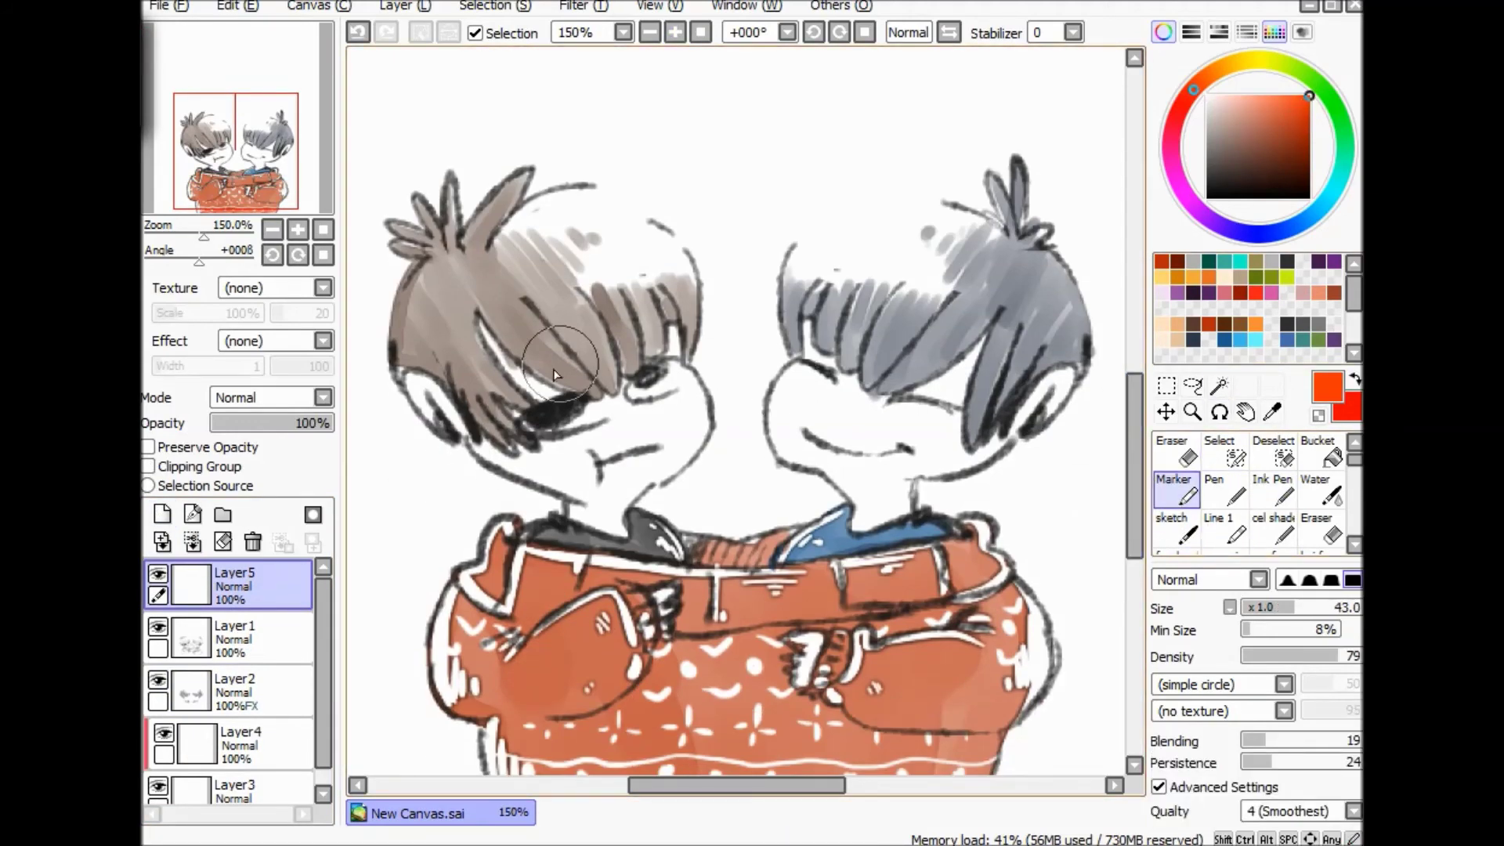
pyautogui.moveTo(1273, 611); pyautogui.dragTo(1258, 610)
pyautogui.moveTo(521, 446); pyautogui.dragTo(545, 462)
pyautogui.moveTo(686, 400)
pyautogui.mouseDown()
pyautogui.moveTo(705, 415)
pyautogui.moveTo(786, 400)
pyautogui.mouseUp()
pyautogui.moveTo(950, 441)
pyautogui.mouseDown()
pyautogui.moveTo(970, 429)
pyautogui.moveTo(949, 434)
pyautogui.mouseUp()
# Soften and blend the blush on all four cheeks with the Water brush.
pyautogui.click(1322, 492)
pyautogui.click(1247, 611)
pyautogui.moveTo(795, 393)
pyautogui.mouseDown()
pyautogui.moveTo(810, 406)
pyautogui.moveTo(789, 385)
pyautogui.mouseUp()
pyautogui.moveTo(680, 403)
pyautogui.mouseDown()
pyautogui.moveTo(667, 419)
pyautogui.moveTo(707, 411)
pyautogui.mouseUp()
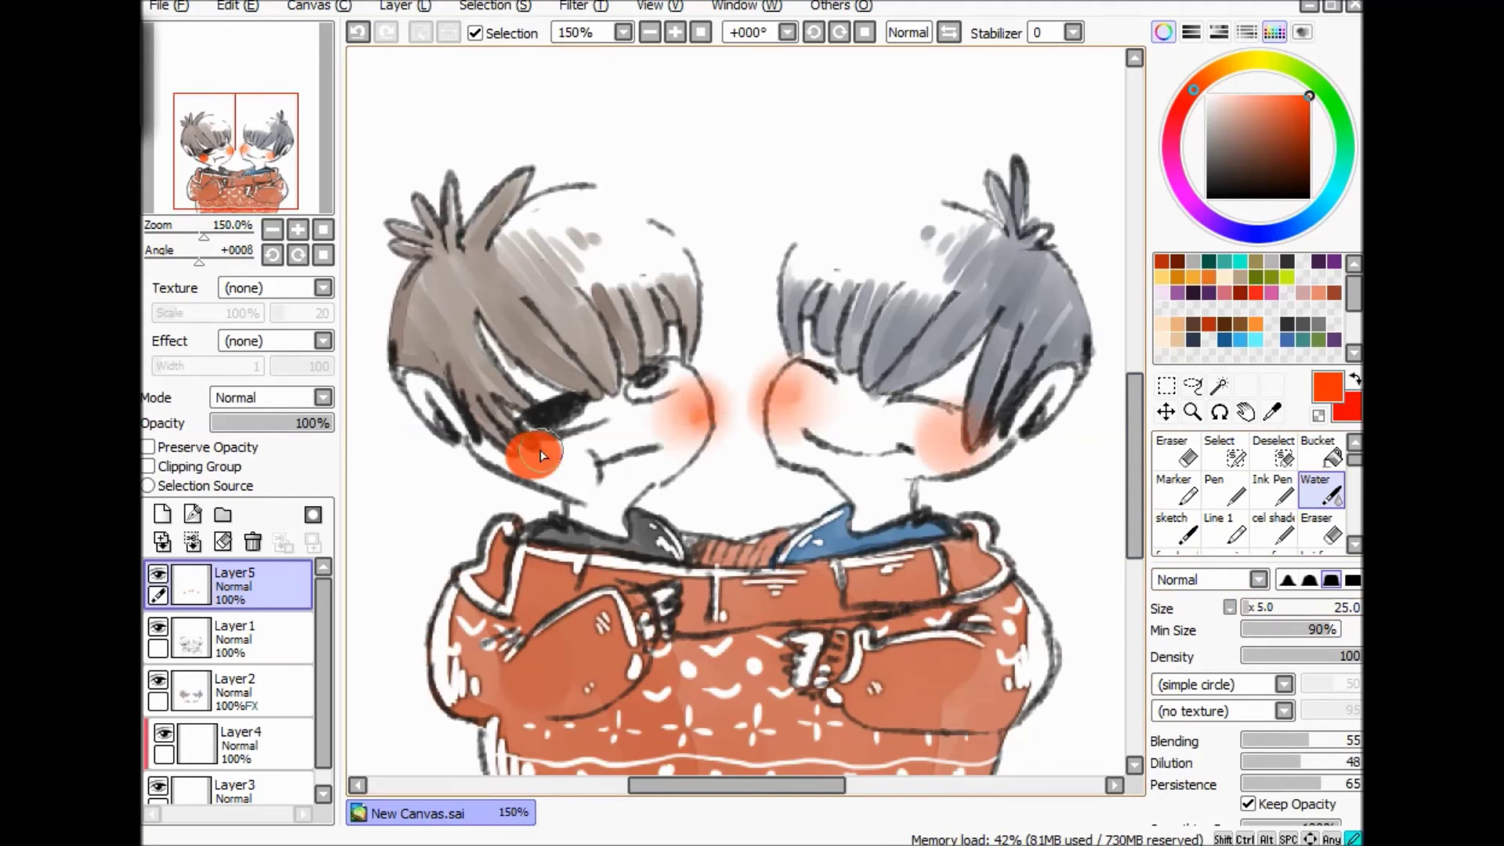
pyautogui.moveTo(550, 444); pyautogui.dragTo(525, 447)
# Dab small orange-red Marker spots on both characters' noses.
pyautogui.click(1190, 498)
pyautogui.moveTo(617, 407); pyautogui.dragTo(623, 408)
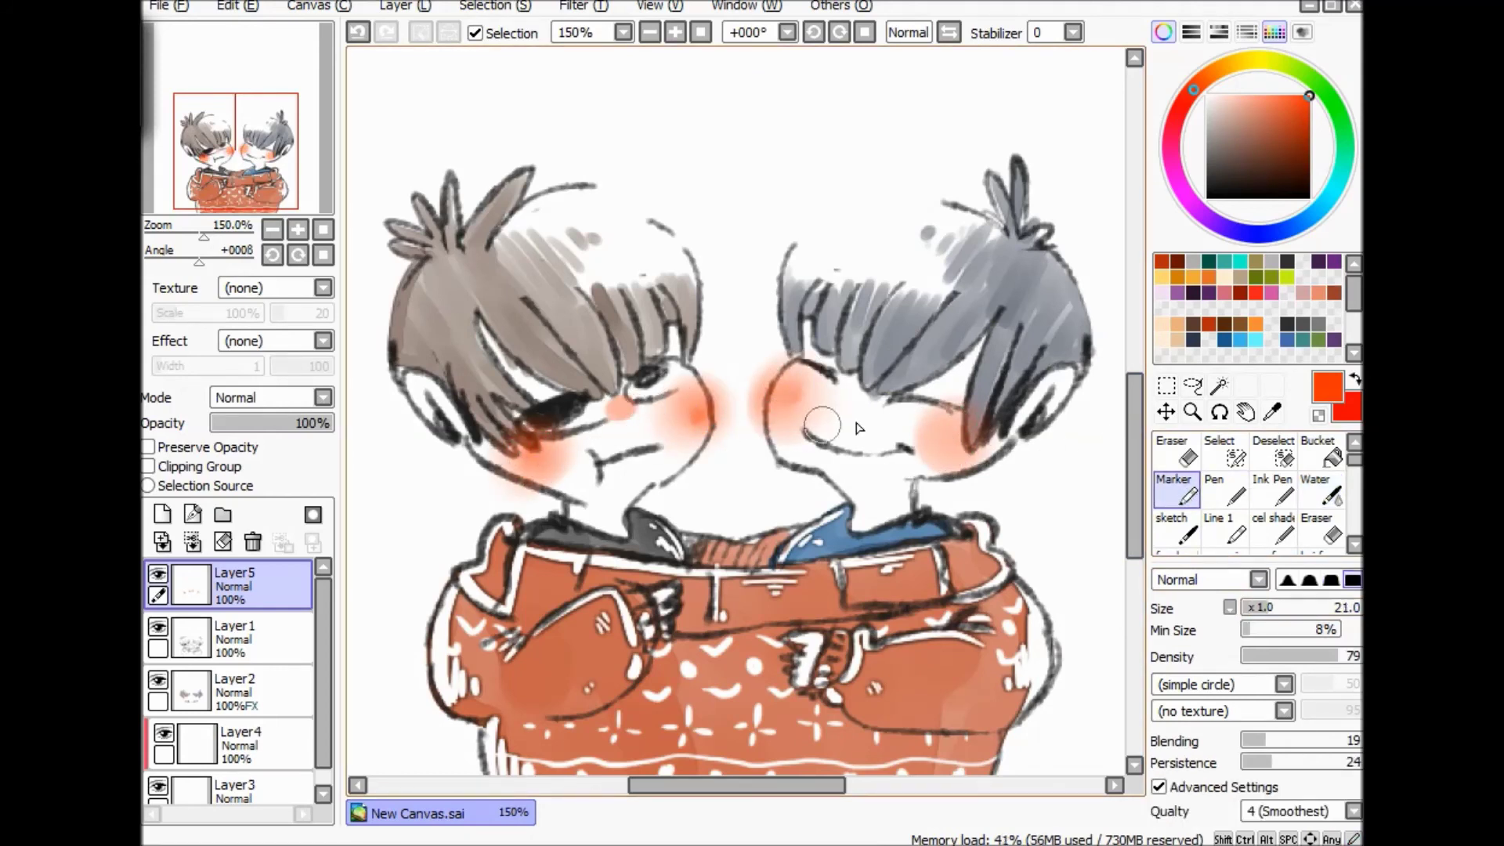
pyautogui.moveTo(866, 394); pyautogui.dragTo(955, 454)
# Erase small highlight spots out of the blush on both characters' cheeks.
pyautogui.click(1321, 527)
pyautogui.click(792, 401)
pyautogui.moveTo(793, 382); pyautogui.dragTo(858, 405)
pyautogui.moveTo(637, 409)
pyautogui.mouseDown()
pyautogui.moveTo(619, 420)
pyautogui.moveTo(683, 404)
pyautogui.mouseUp()
pyautogui.click(689, 417)
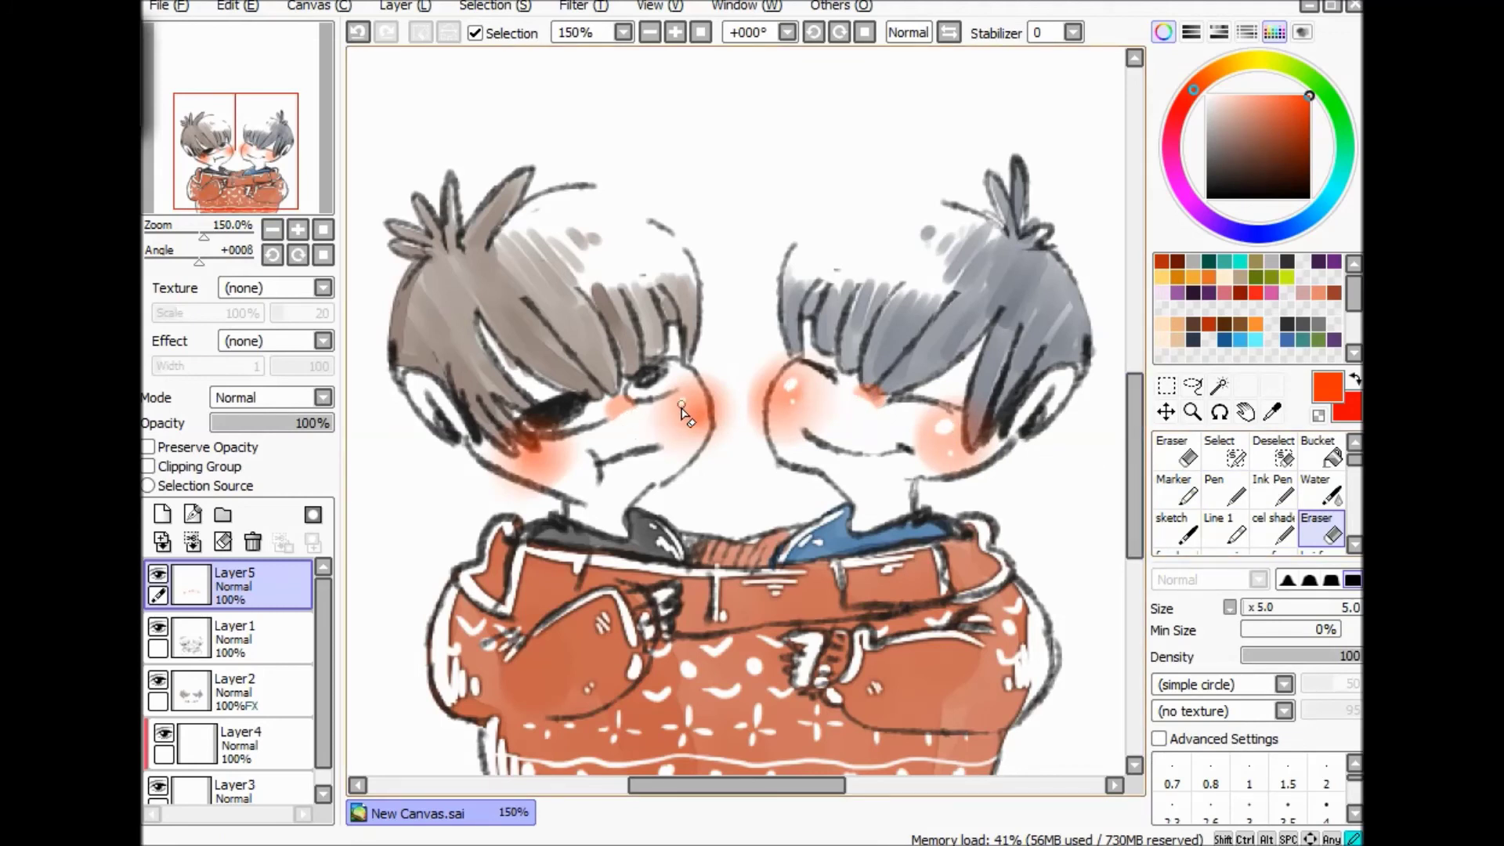
pyautogui.click(358, 32)
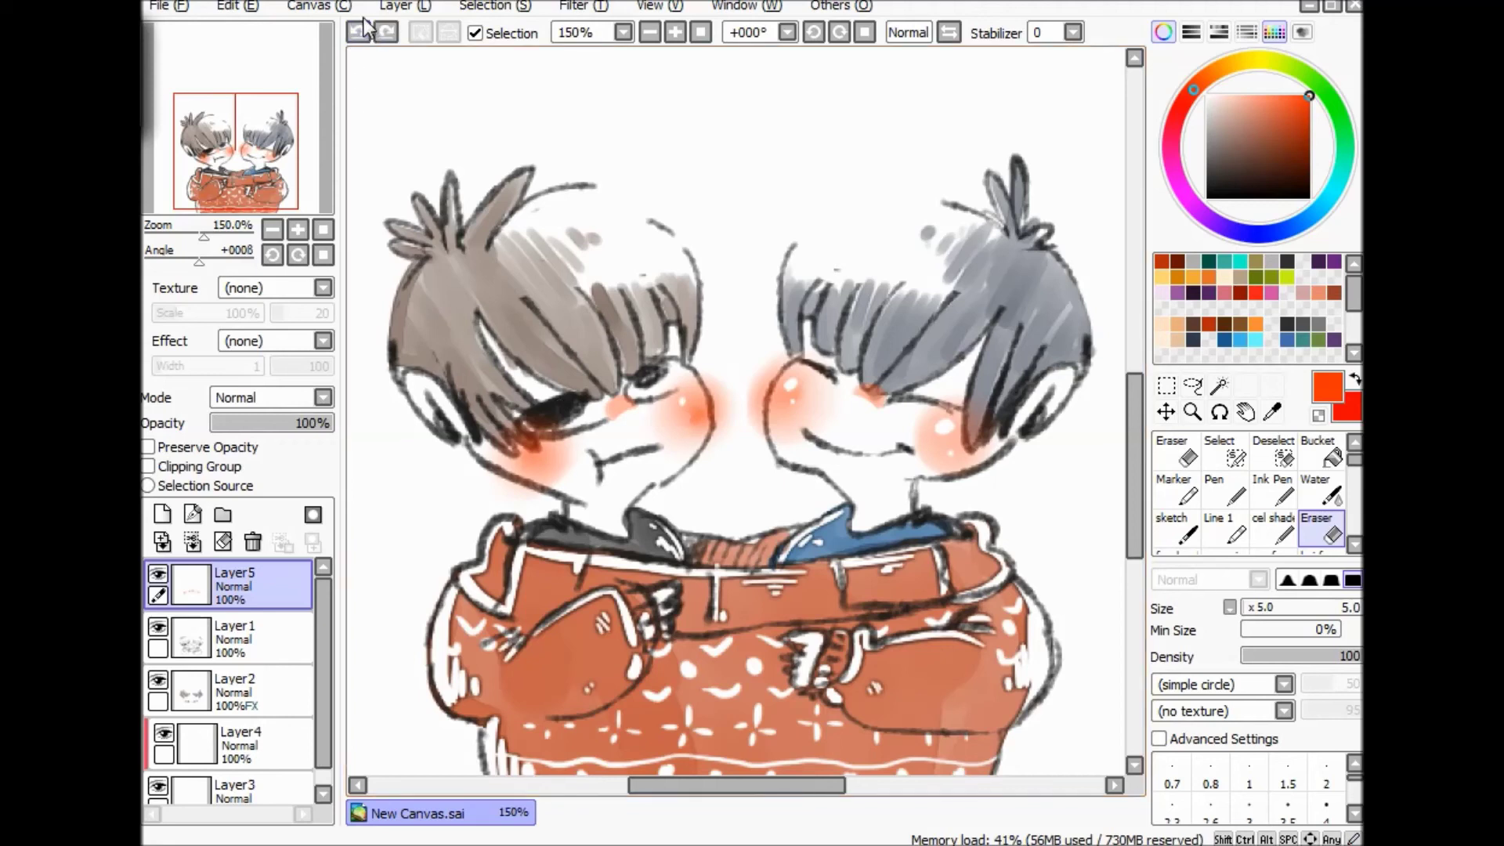
pyautogui.click(693, 398)
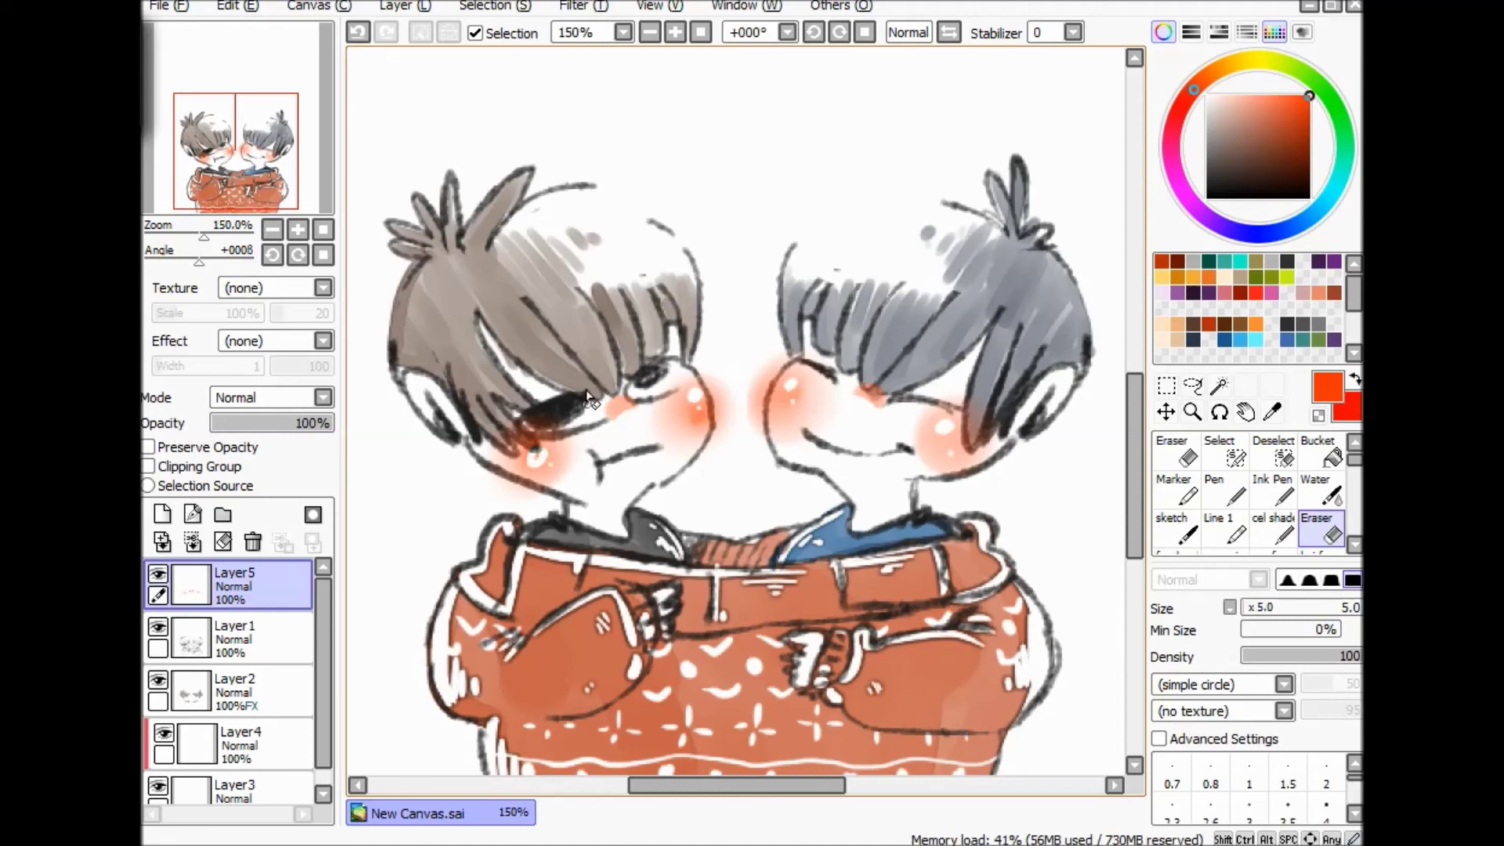
# Handwrite "Merry" in dark red with the Ink Pen above the brown-haired character.
pyautogui.click(649, 33)
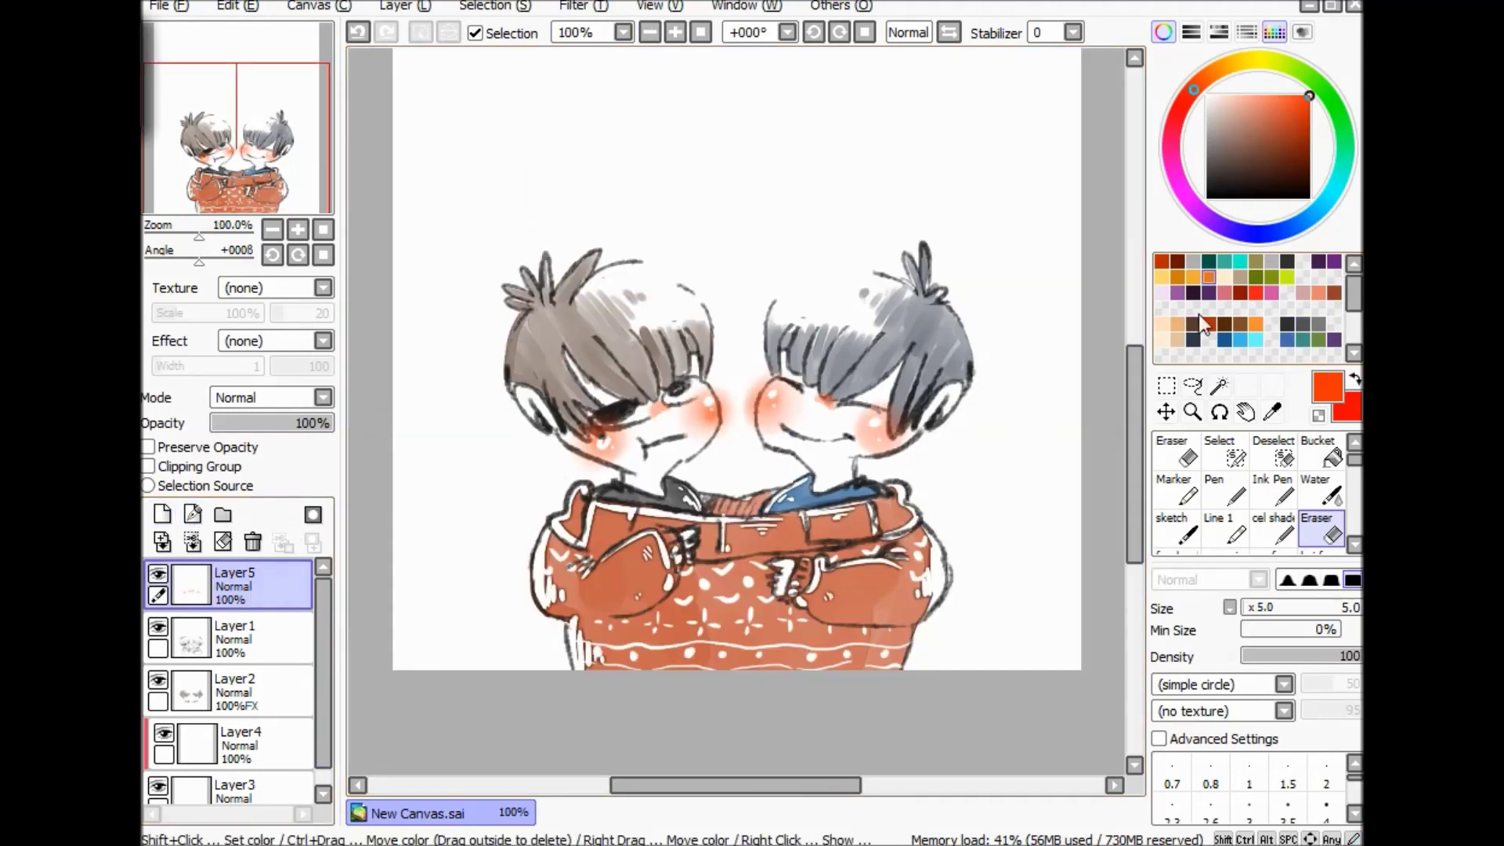
pyautogui.click(1161, 262)
pyautogui.scroll(3, 1144, 470)
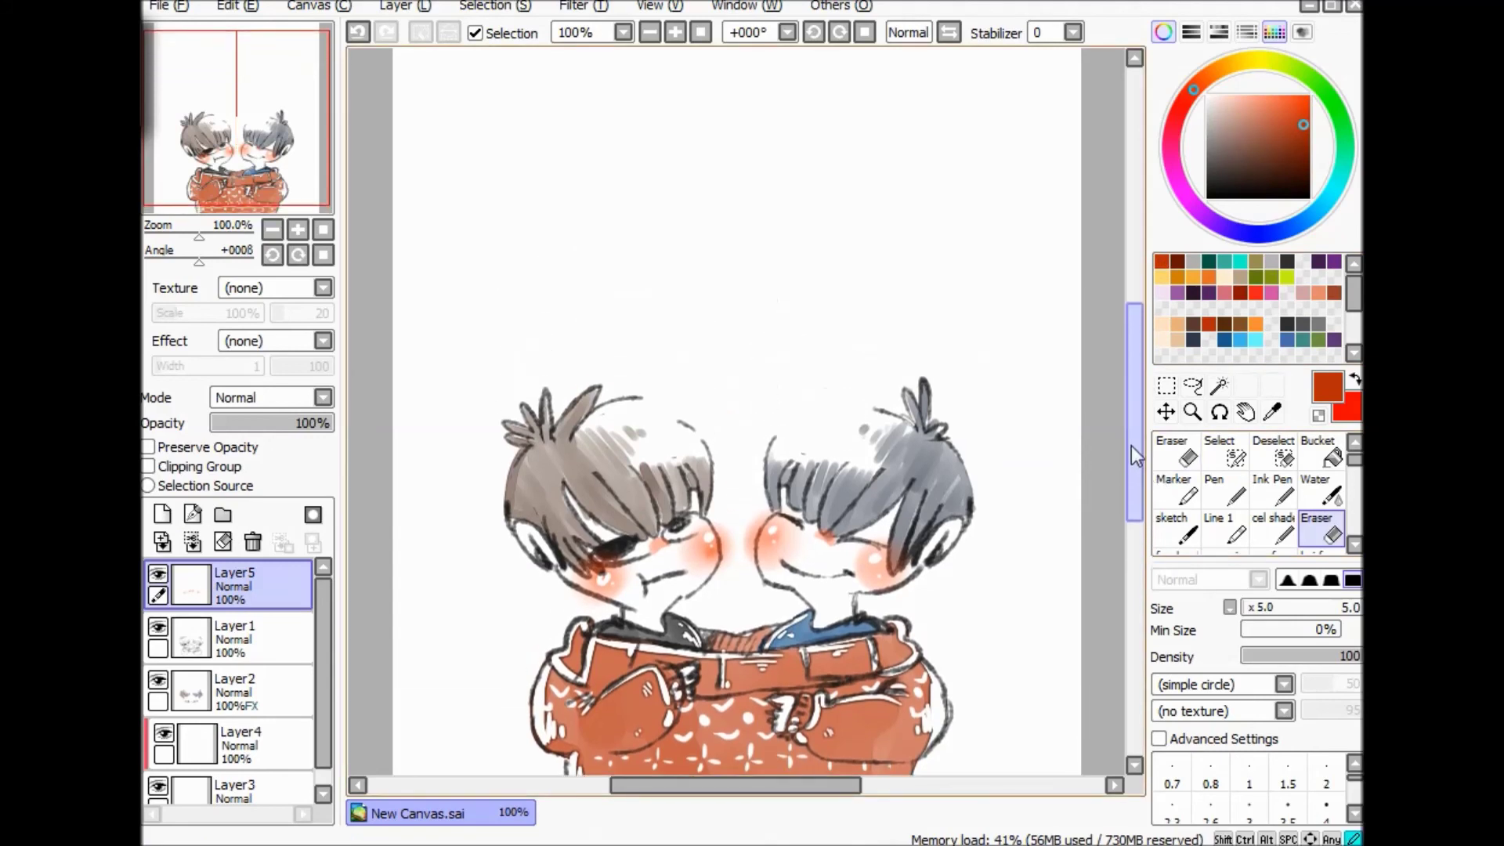
pyautogui.click(1274, 492)
pyautogui.moveTo(561, 314)
pyautogui.mouseDown()
pyautogui.moveTo(596, 297)
pyautogui.moveTo(609, 324)
pyautogui.moveTo(672, 304)
pyautogui.moveTo(686, 334)
pyautogui.moveTo(632, 362)
pyautogui.mouseUp()
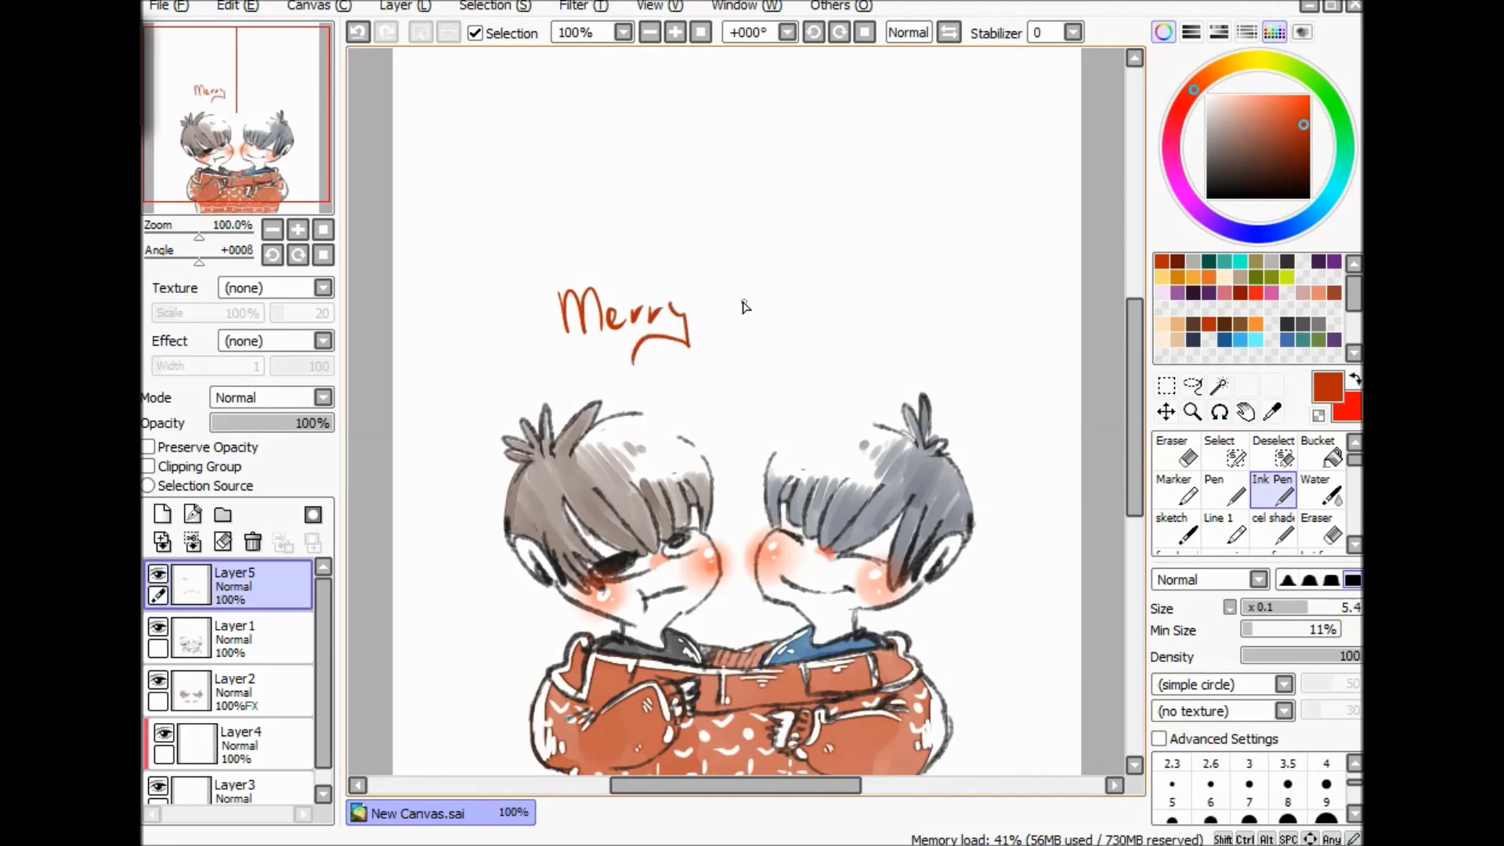
pyautogui.moveTo(721, 282); pyautogui.dragTo(722, 321)
pyautogui.moveTo(722, 283)
pyautogui.mouseDown()
pyautogui.moveTo(741, 294)
pyautogui.moveTo(730, 317)
pyautogui.mouseUp()
pyautogui.hotkey('ctrl', 'z')
# Handwrite "Dec 17-18" after "Merry" and add a small red heart at each end of the greeting.
pyautogui.click(678, 32)
pyautogui.moveTo(725, 213)
pyautogui.mouseDown()
pyautogui.moveTo(725, 282)
pyautogui.moveTo(787, 255)
pyautogui.moveTo(791, 276)
pyautogui.mouseUp()
pyautogui.moveTo(866, 229); pyautogui.dragTo(859, 281)
pyautogui.moveTo(879, 235)
pyautogui.mouseDown()
pyautogui.moveTo(908, 229)
pyautogui.moveTo(882, 302)
pyautogui.moveTo(944, 266)
pyautogui.mouseUp()
pyautogui.moveTo(971, 244)
pyautogui.mouseDown()
pyautogui.moveTo(962, 298)
pyautogui.moveTo(982, 302)
pyautogui.moveTo(1008, 259)
pyautogui.moveTo(1049, 306)
pyautogui.moveTo(1046, 283)
pyautogui.mouseUp()
pyautogui.moveTo(424, 282); pyautogui.dragTo(450, 296)
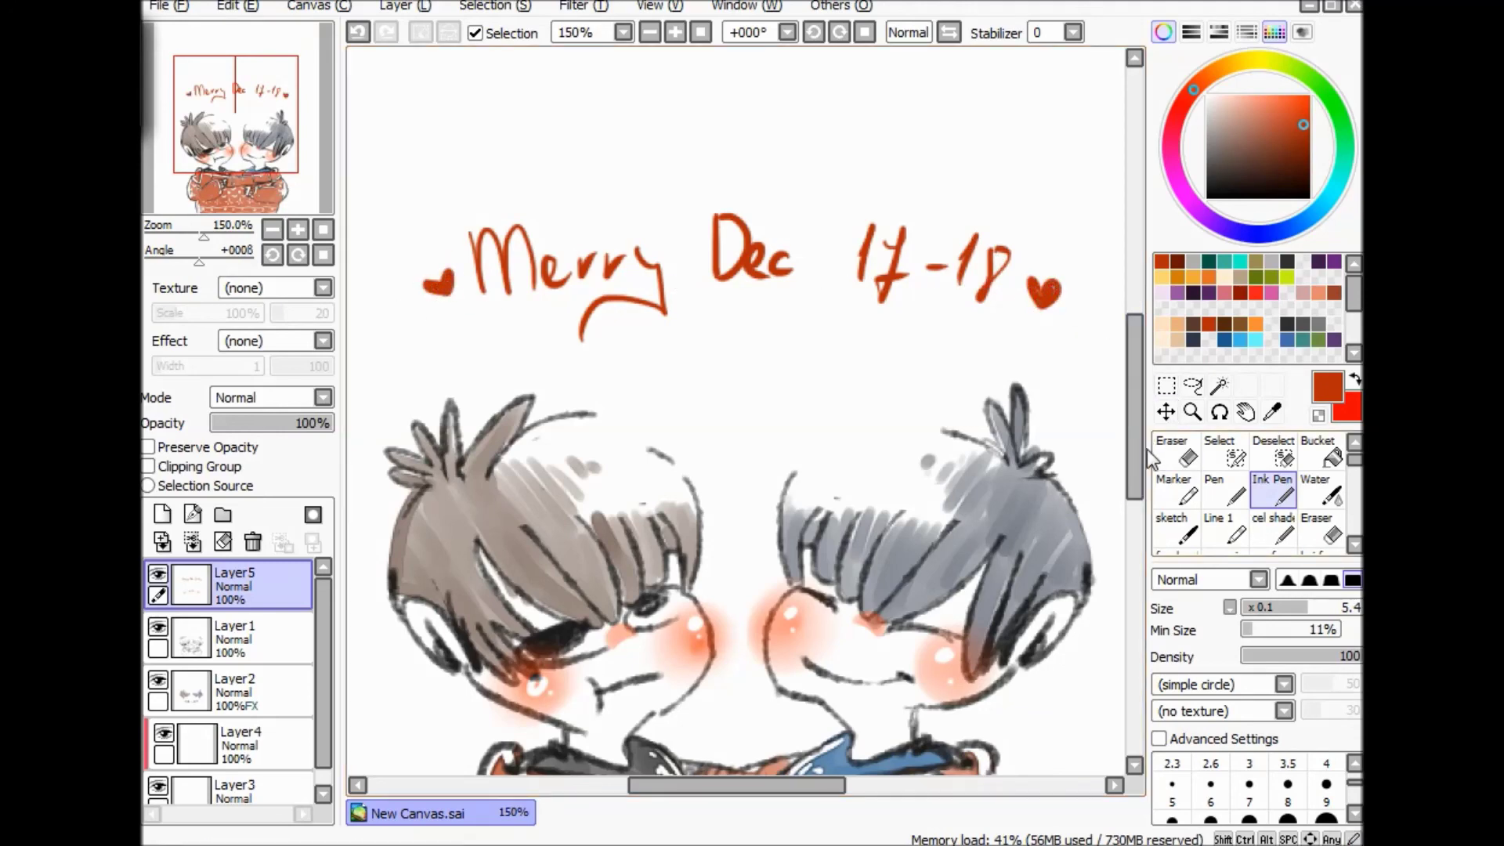
# Sign the drawing in dark red beside the lower part of the blue-haired character's sweater.
pyautogui.moveTo(1138, 446); pyautogui.dragTo(1137, 544)
pyautogui.moveTo(1034, 631); pyautogui.dragTo(1058, 631)
pyautogui.moveTo(1065, 619); pyautogui.dragTo(1092, 629)
pyautogui.click(702, 32)
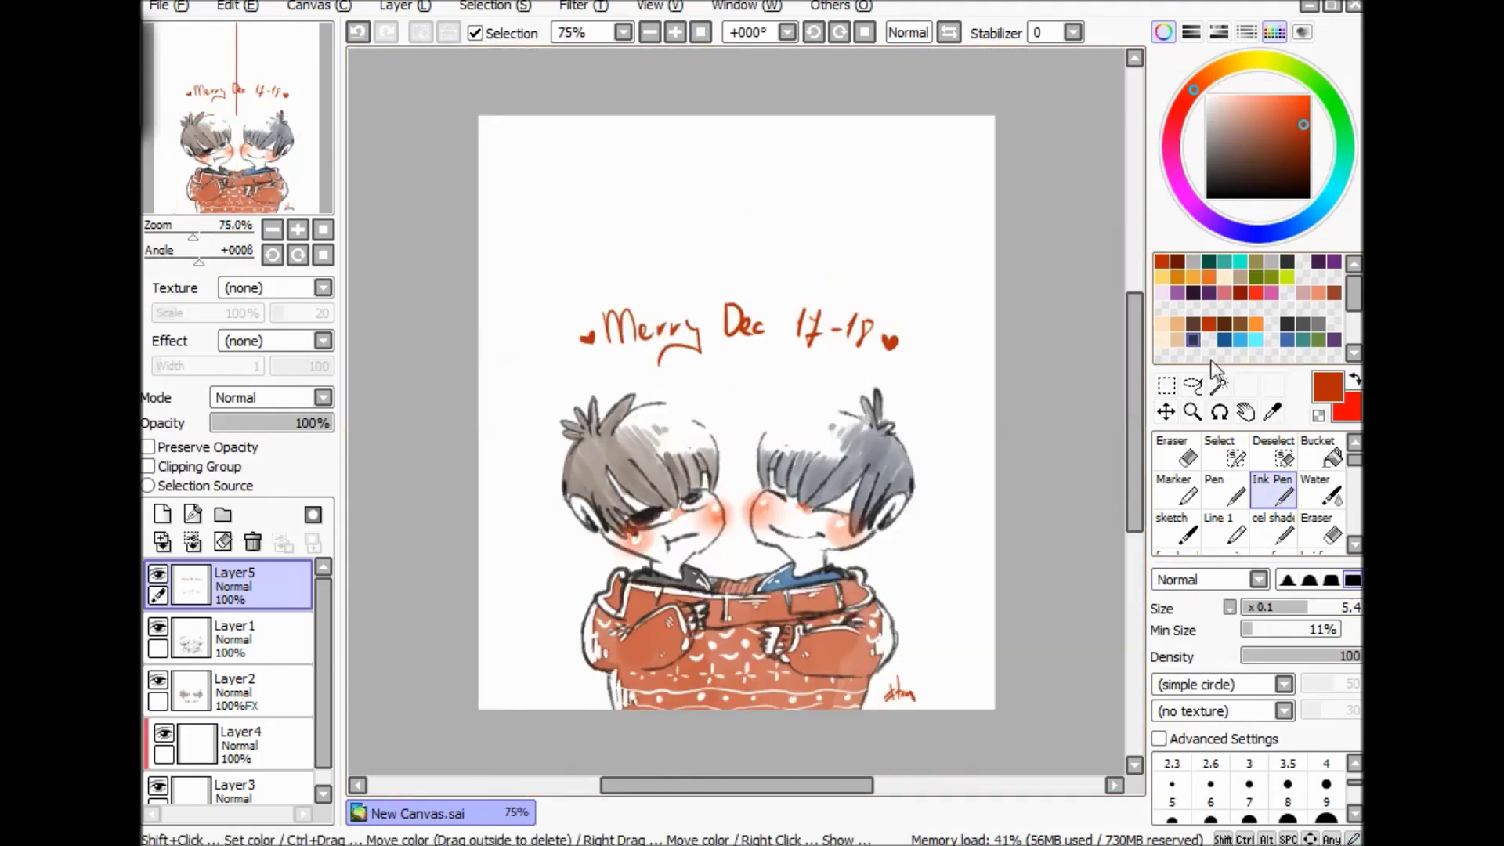
# Crop the canvas to a rectangular selection around the greeting, both characters and the signature.
pyautogui.click(1166, 384)
pyautogui.moveTo(954, 275)
pyautogui.mouseDown()
pyautogui.moveTo(520, 715)
pyautogui.moveTo(523, 733)
pyautogui.mouseUp()
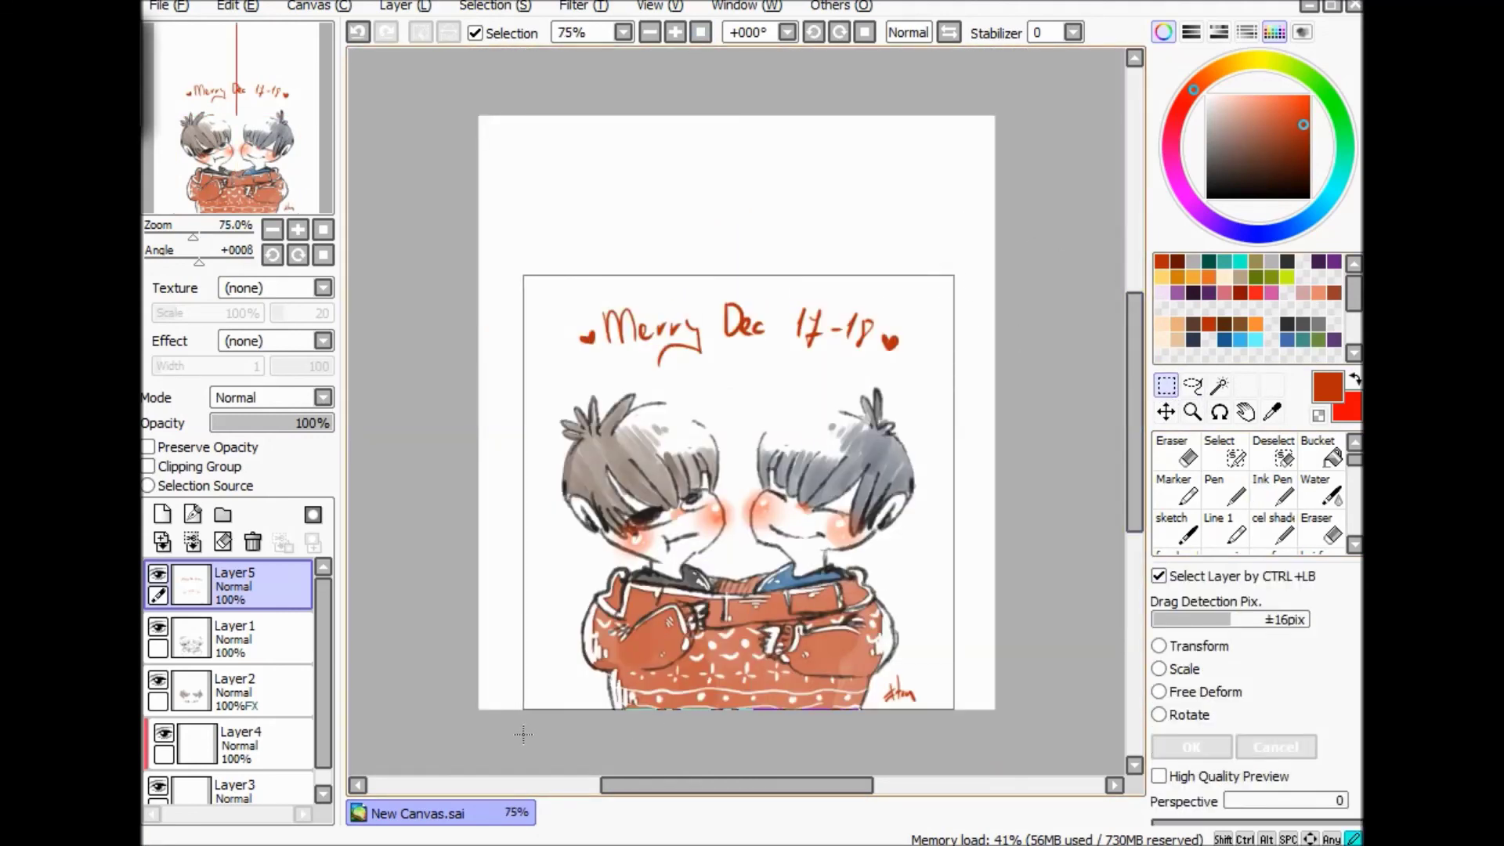
pyautogui.click(317, 6)
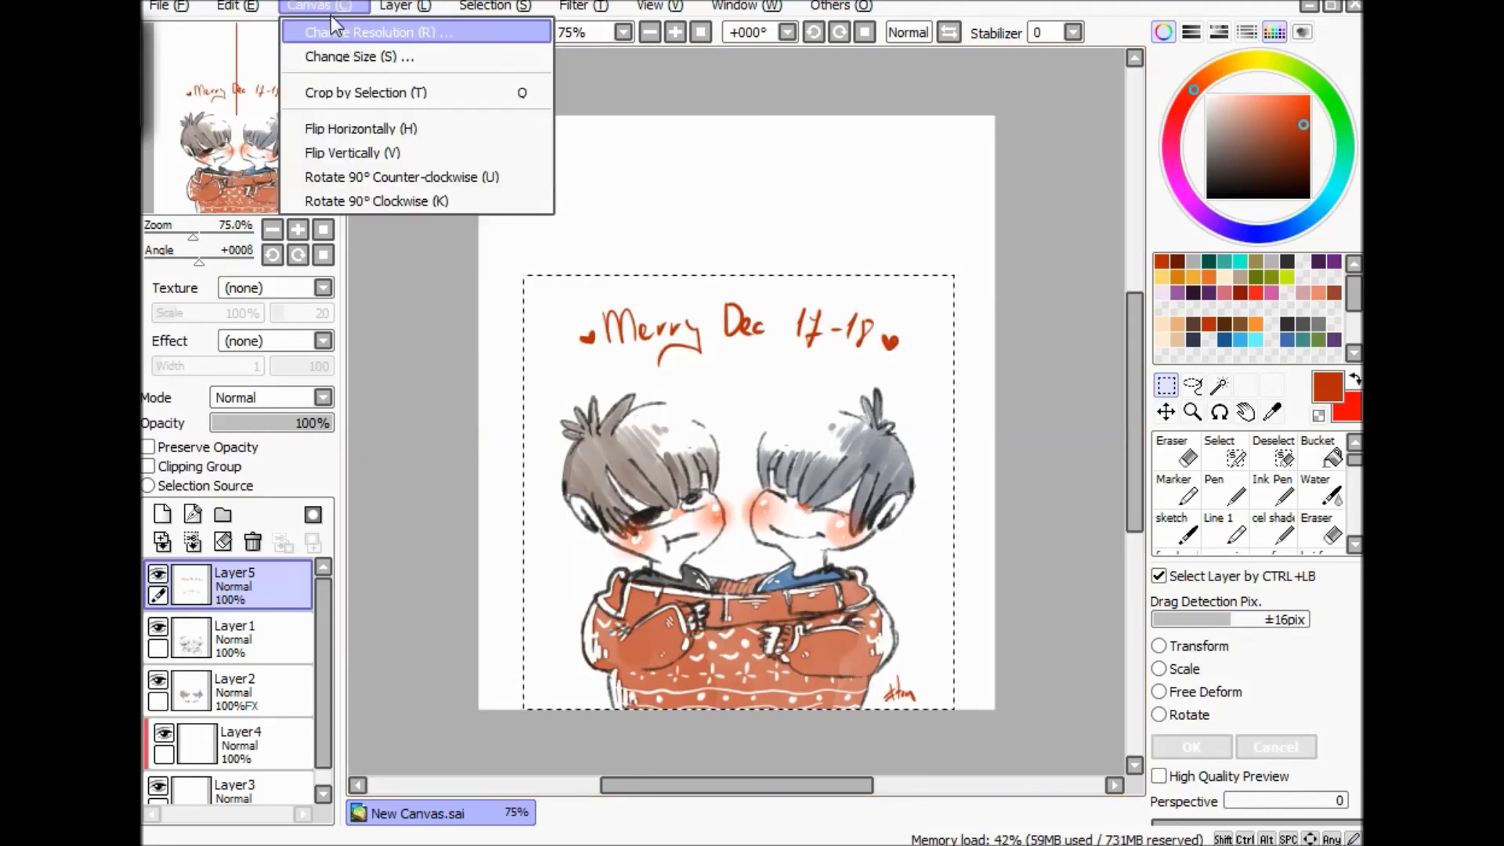
pyautogui.click(346, 90)
pyautogui.click(240, 6)
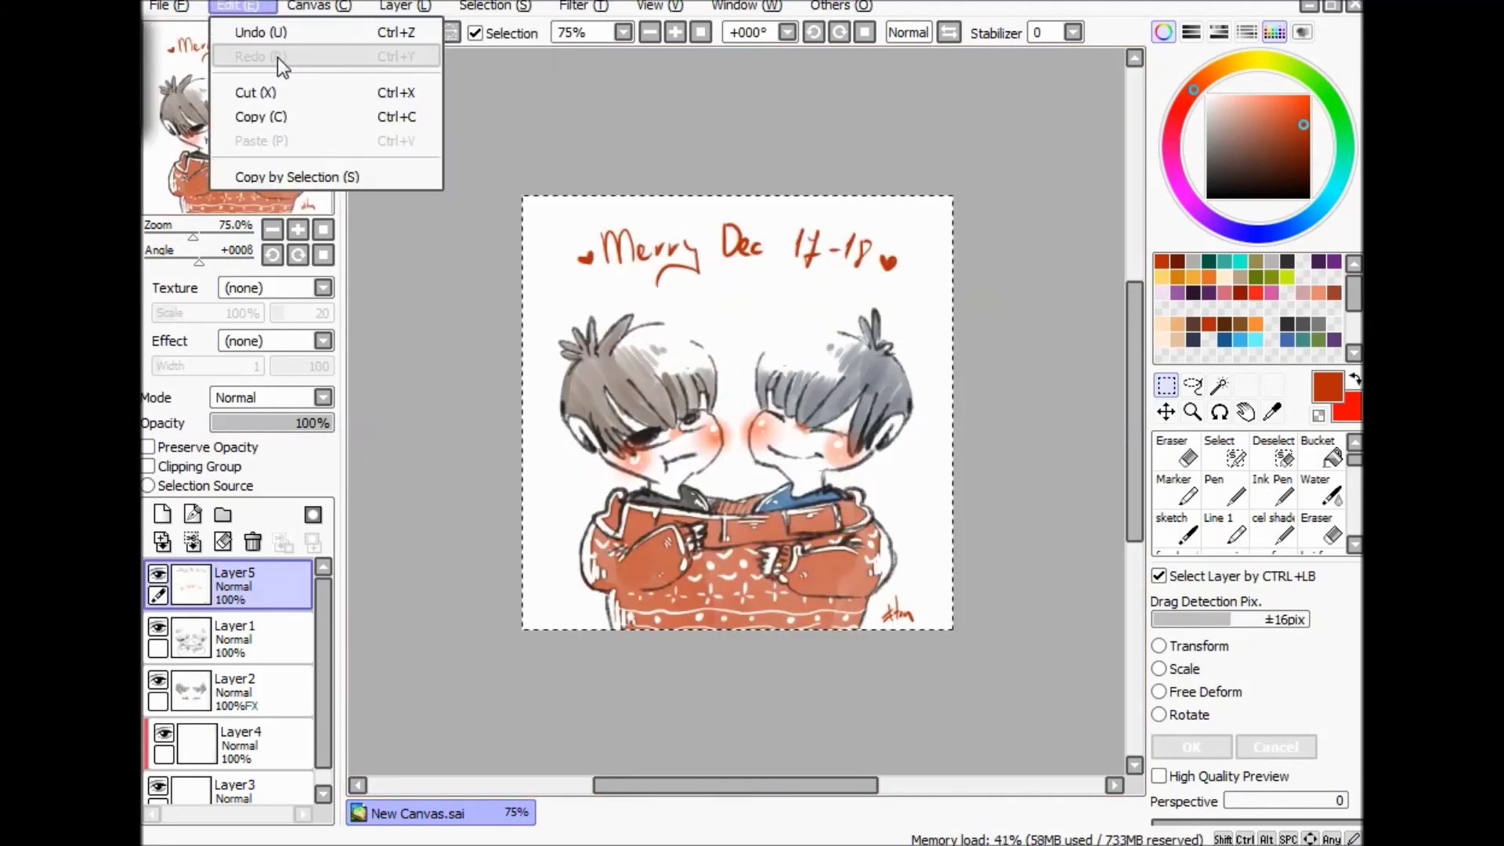
pyautogui.moveTo(316, 6)
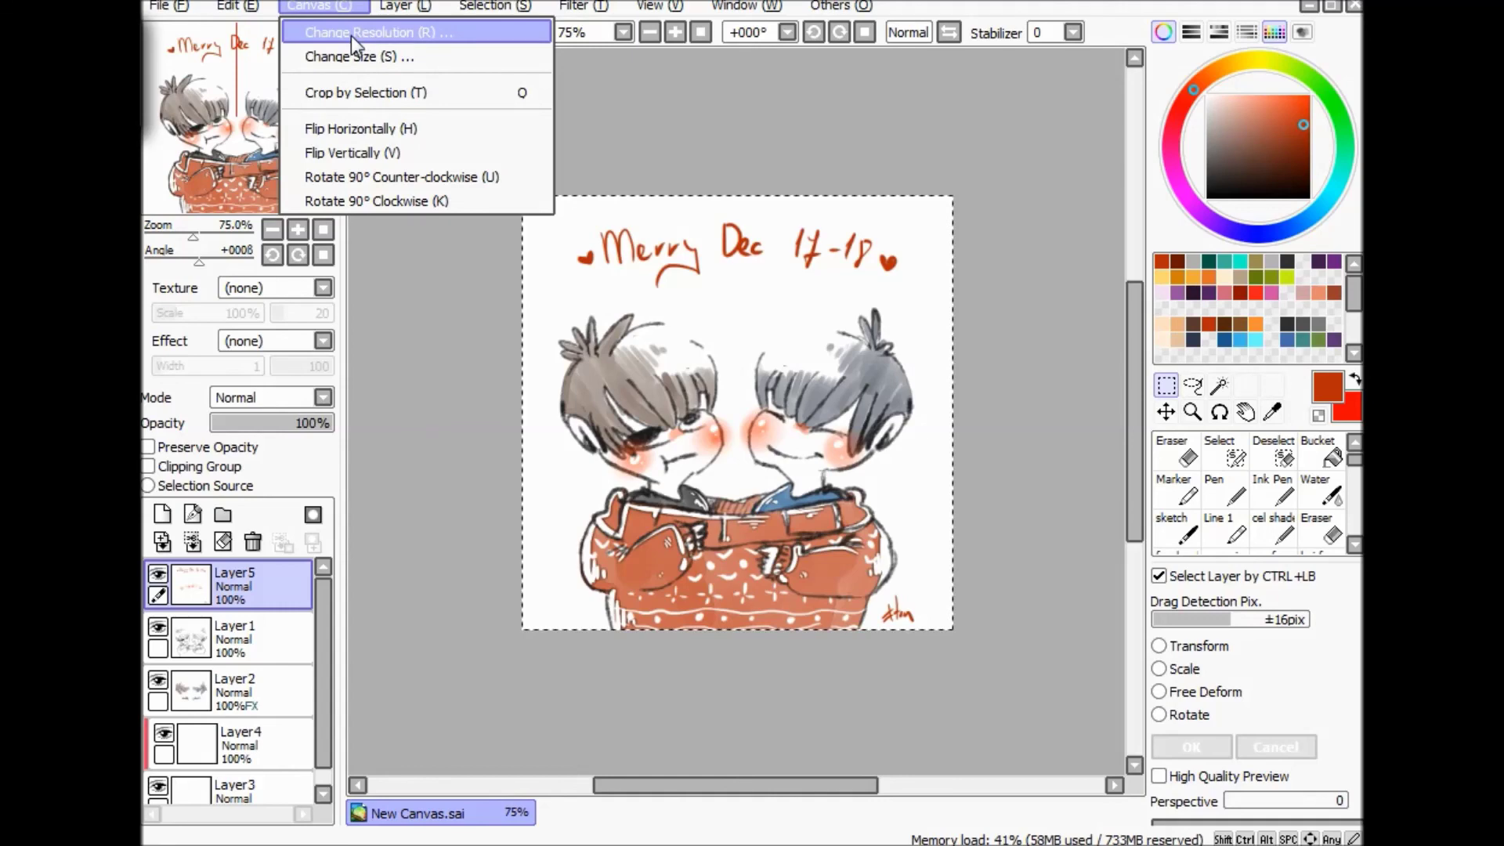
pyautogui.click(354, 32)
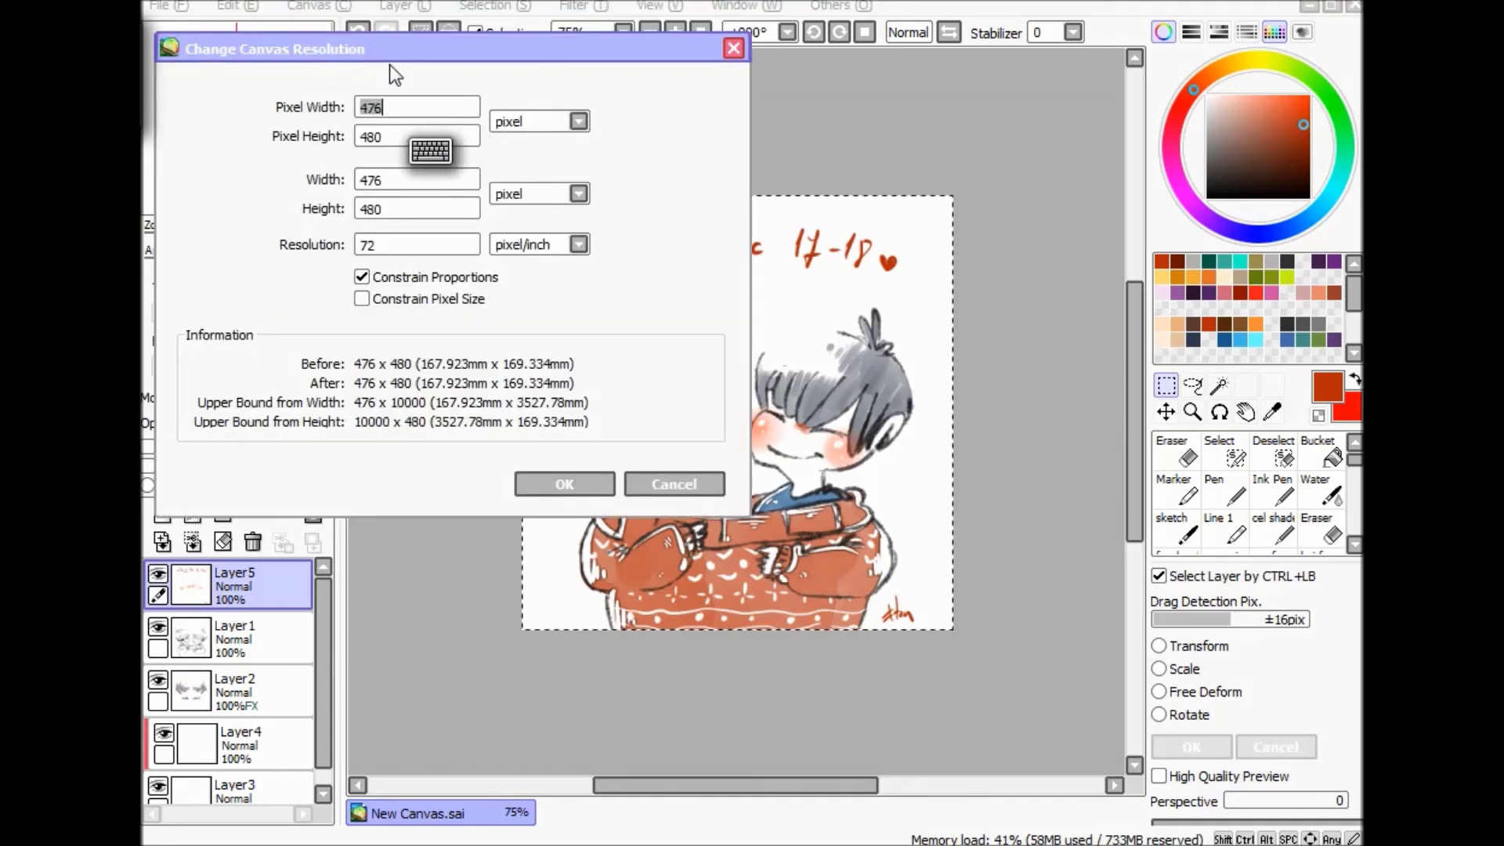
pyautogui.click(733, 49)
# Save the drawing to the desktop in SAI format under the name da.
pyautogui.click(168, 5)
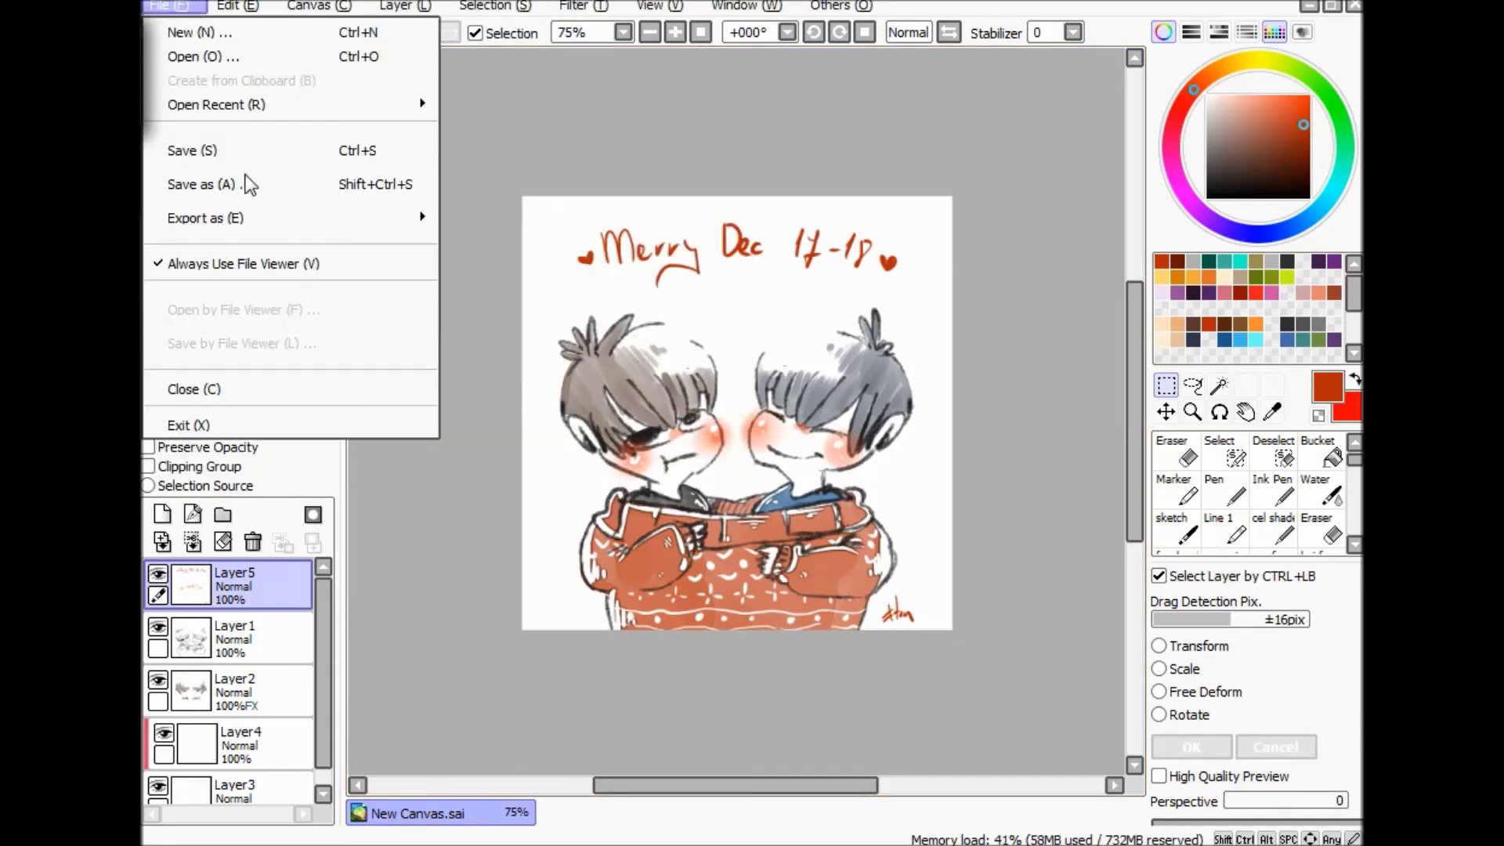
pyautogui.click(250, 180)
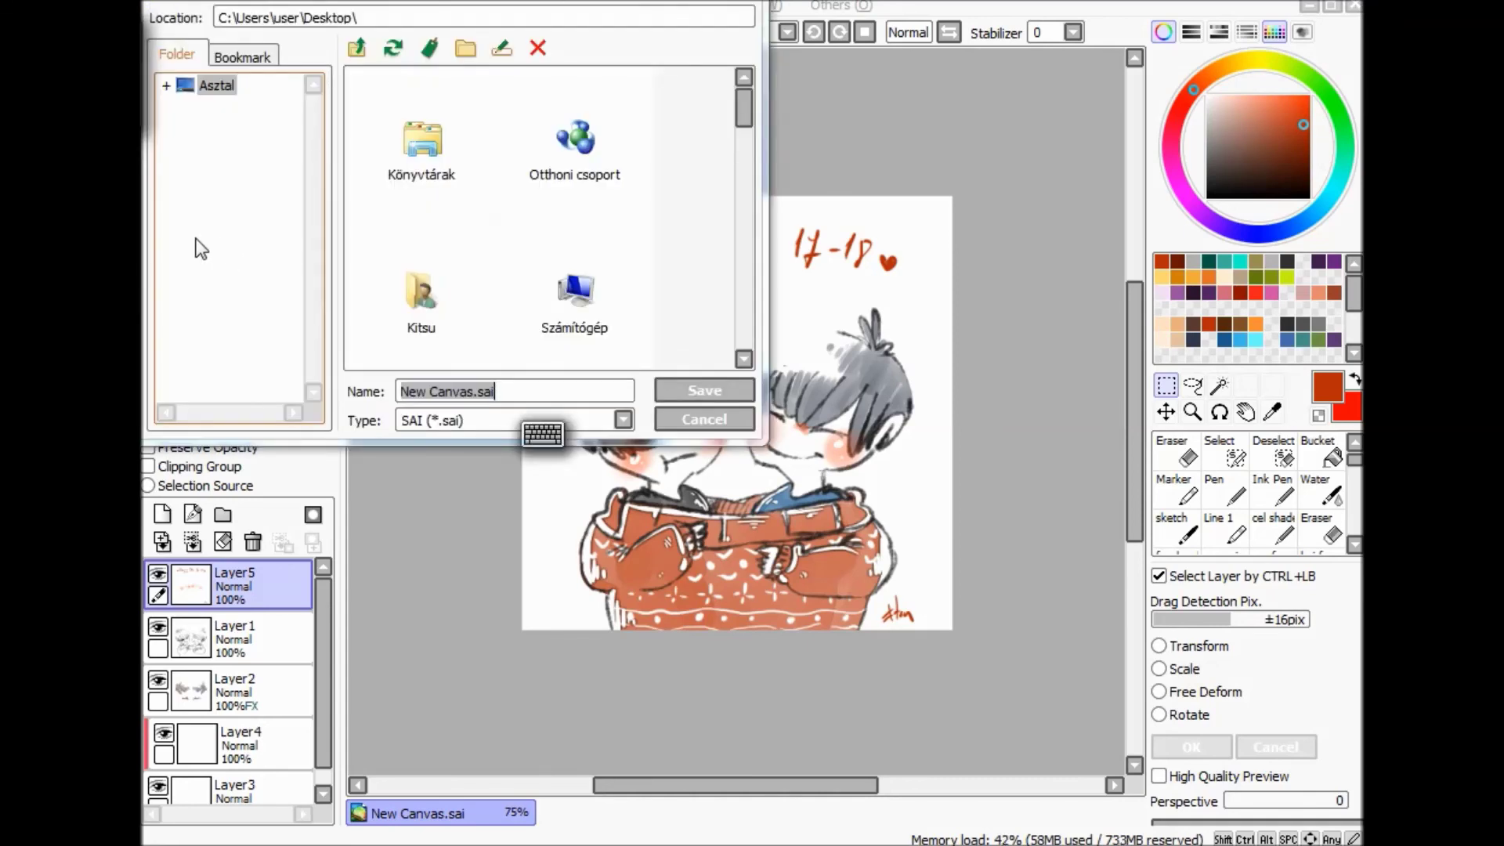
pyautogui.write('da')
pyautogui.press('Return')
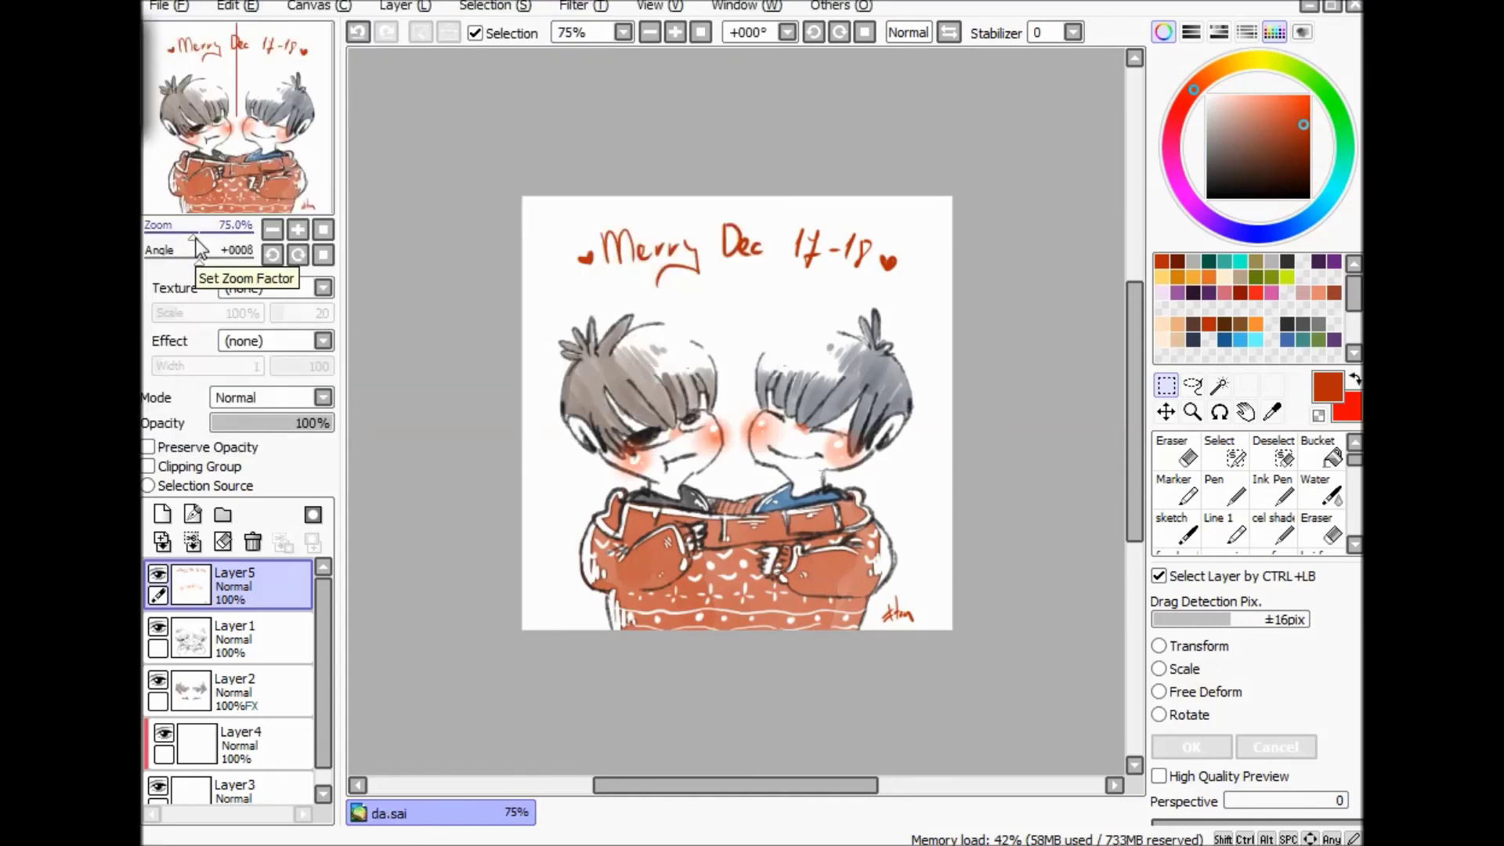
# Save a copy of the drawing to the desktop as da.png in PNG format.
pyautogui.hotkey('ctrl', 'shift', 's')
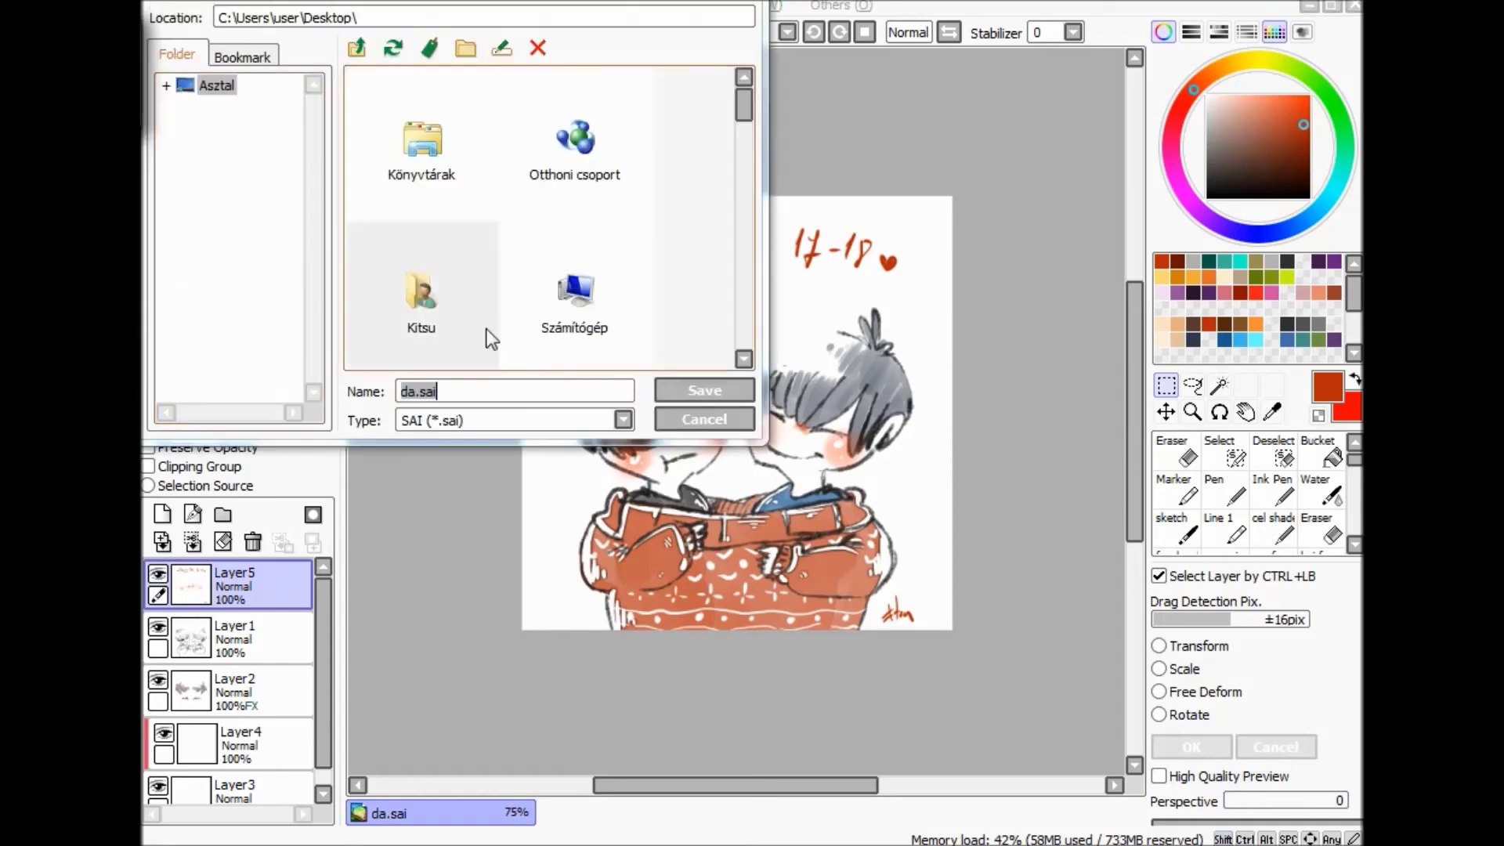
pyautogui.click(623, 419)
pyautogui.click(542, 530)
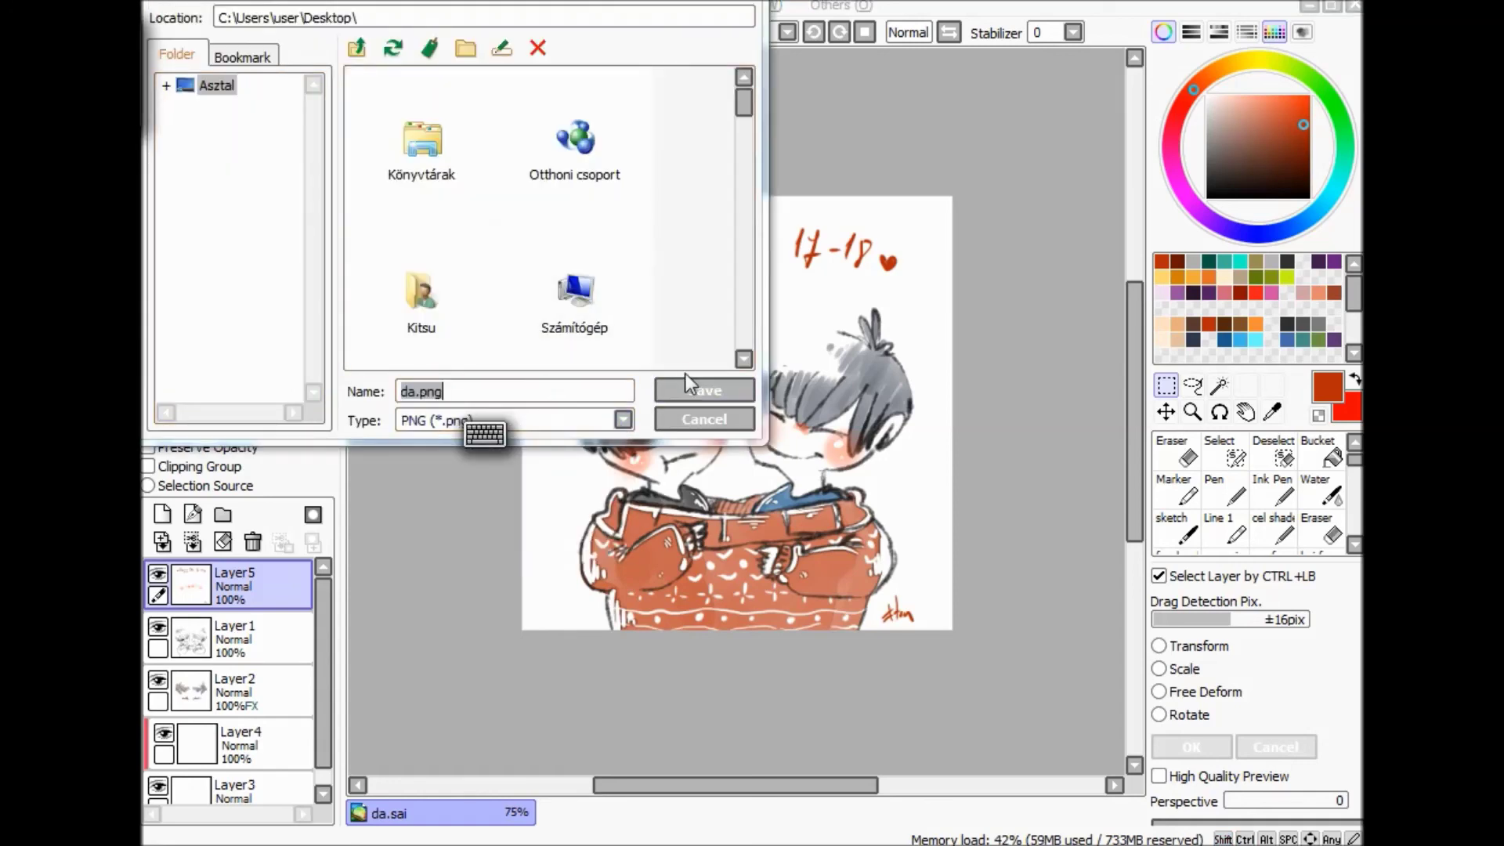